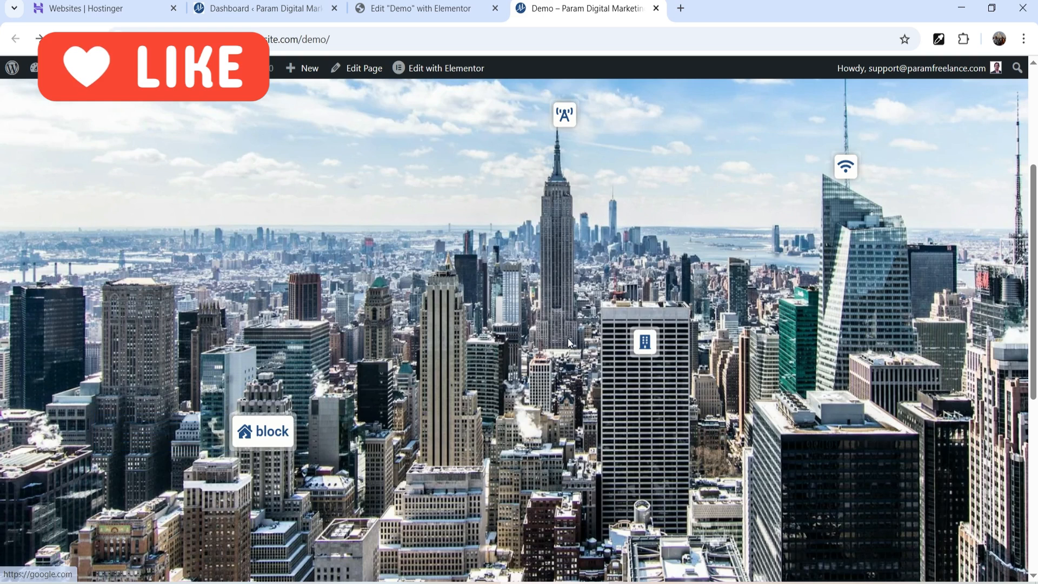
- Switch to the Edit "Demo" with Elementor tab to open the empty page editor
mouse_move(655, 339)
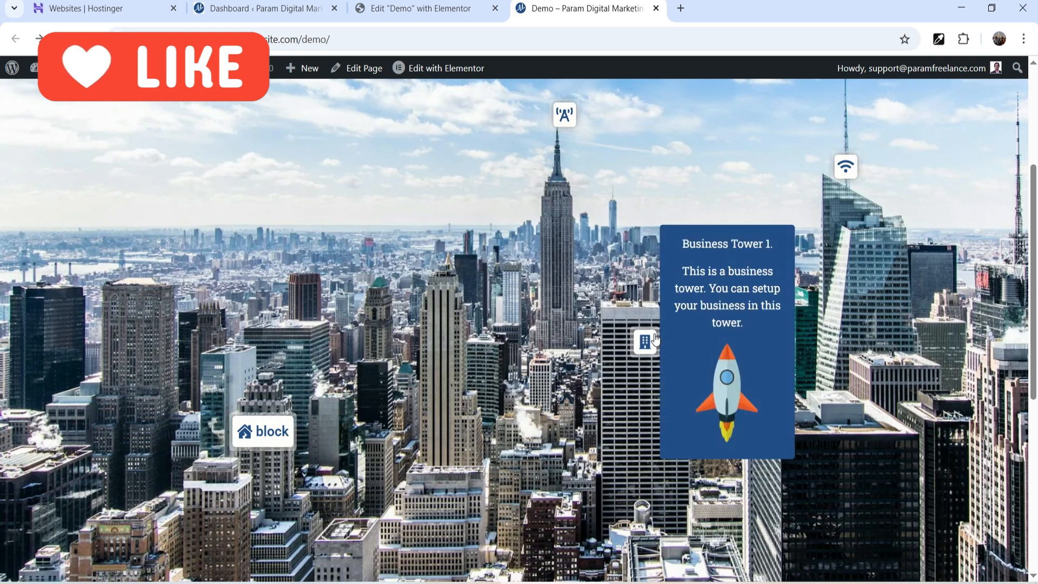
mouse_move(847, 167)
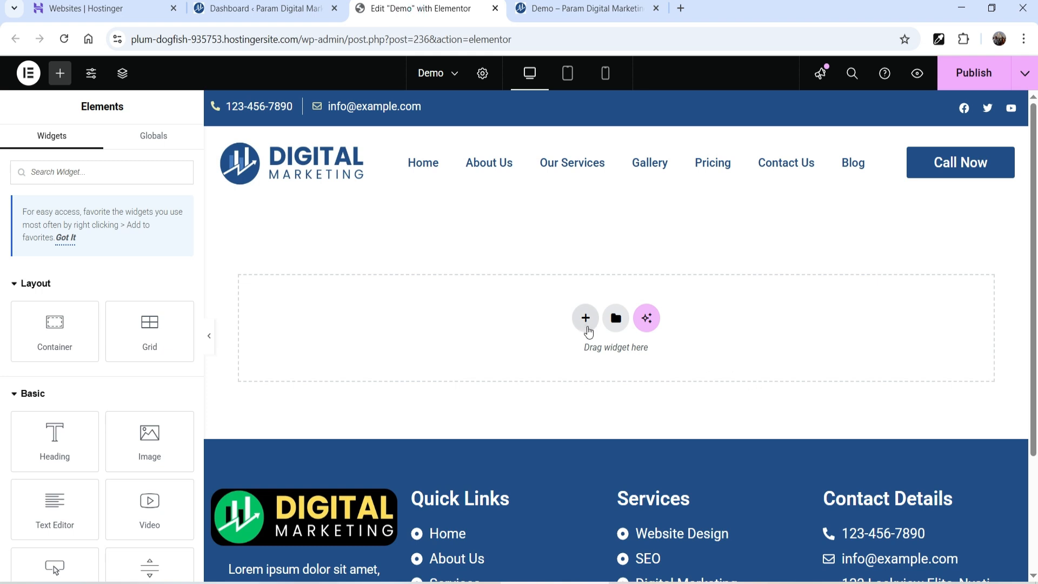
- Add a single-column Flexbox container with Content Width set to Full Width
left_click(587, 331)
left_click(580, 337)
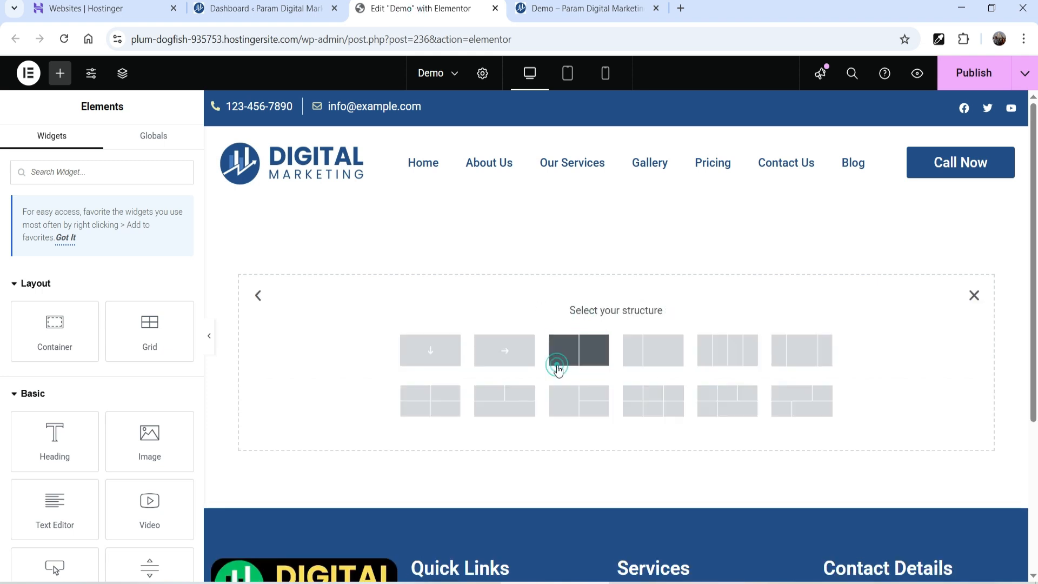
left_click(437, 362)
left_click(127, 267)
left_click(127, 300)
- Search 'hots' and drop the Hotspot widget into the new container
left_click(632, 248)
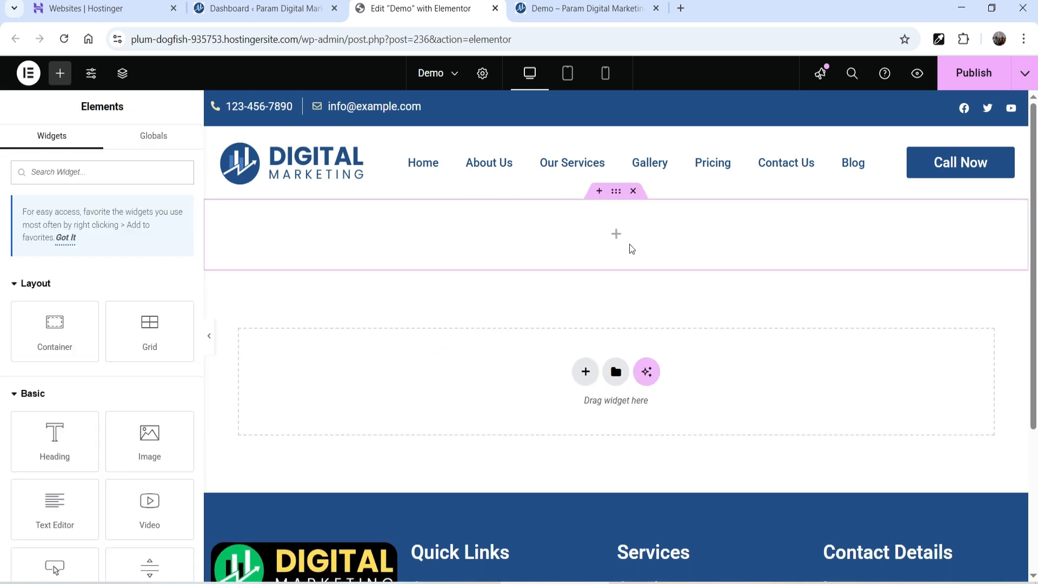
left_click(618, 238)
left_click(62, 169)
type("hots")
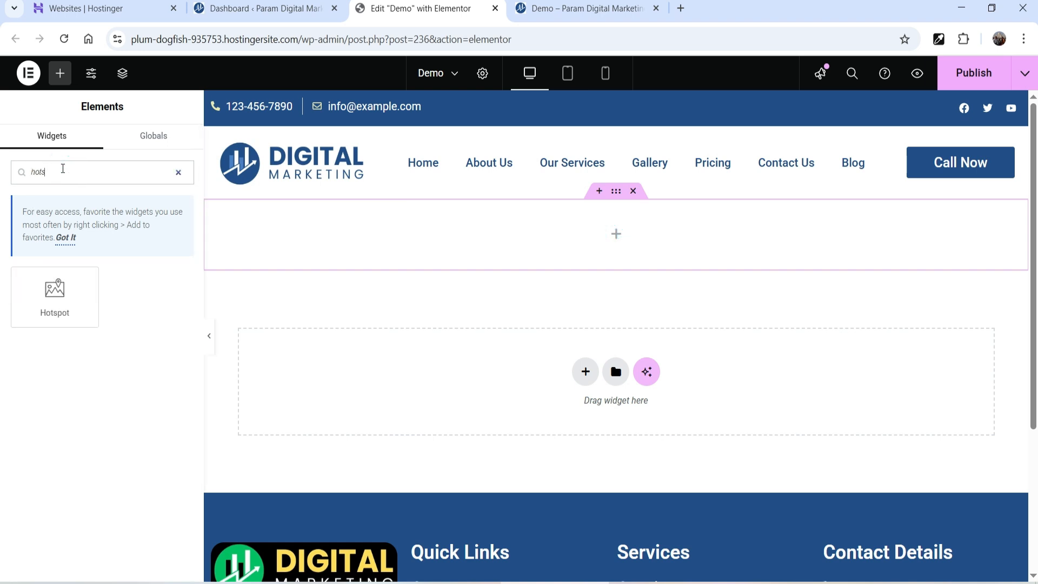
left_click_drag(54, 297, 489, 238)
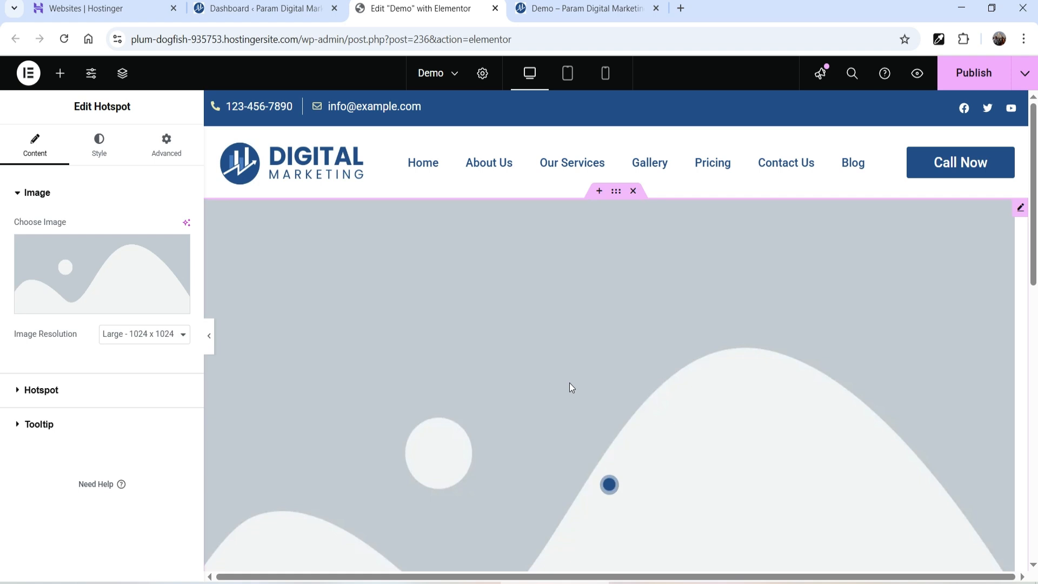
- Swap the Hotspot placeholder image for city-img.jpg from the Media Library
mouse_move(83, 273)
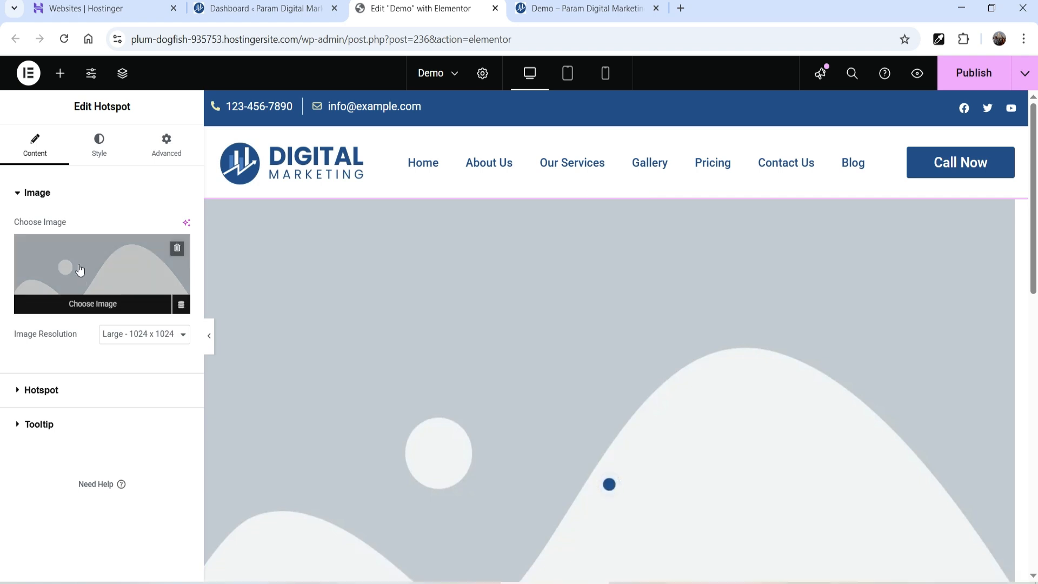
left_click(79, 265)
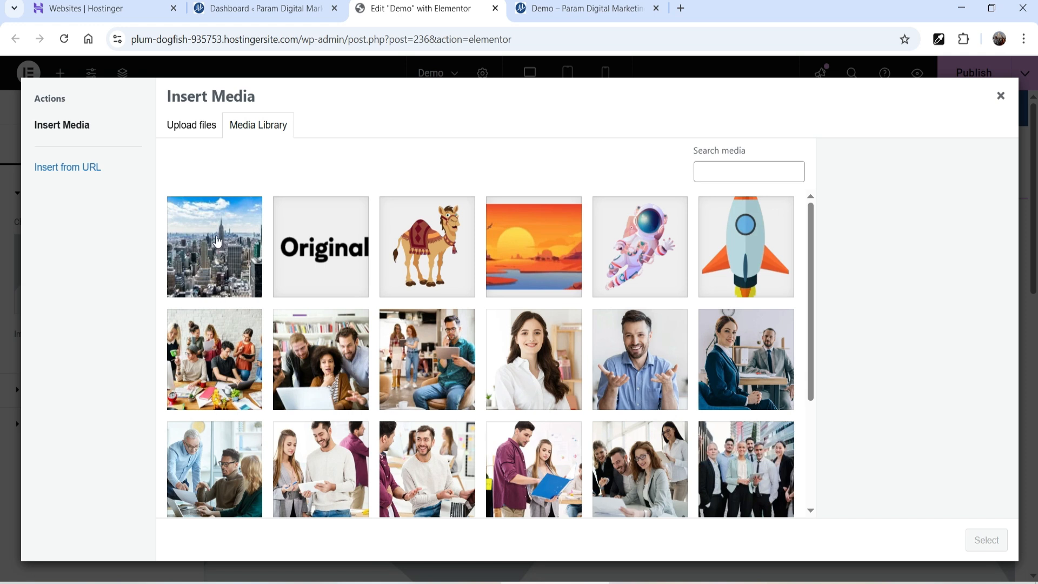
left_click(185, 134)
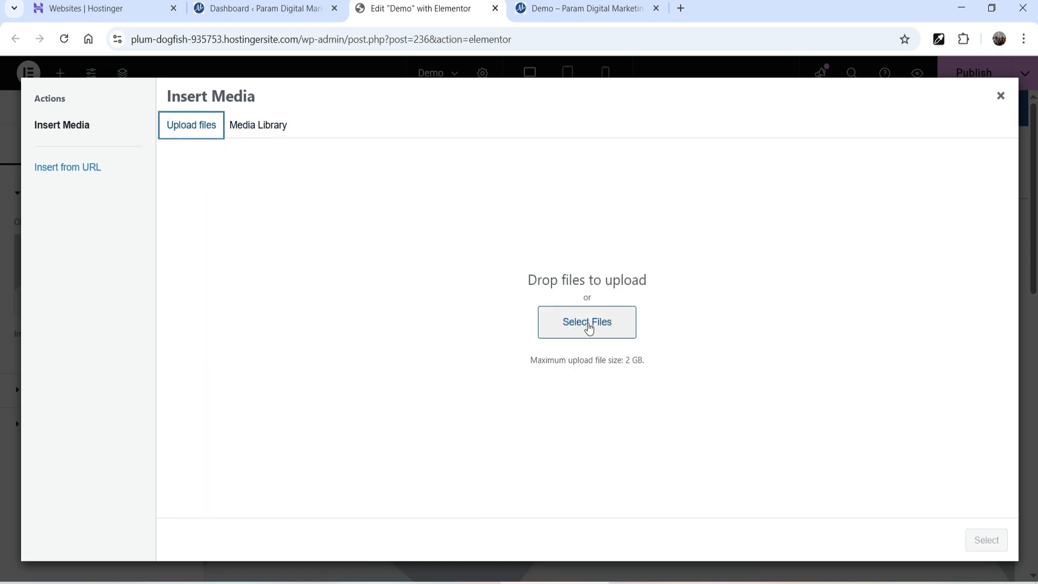
left_click(265, 130)
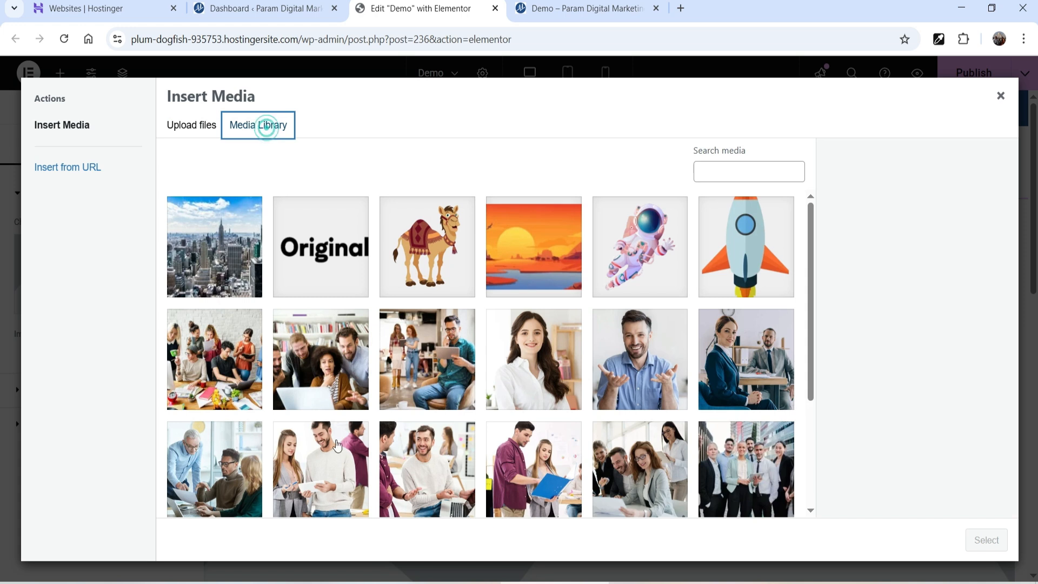
left_click(202, 225)
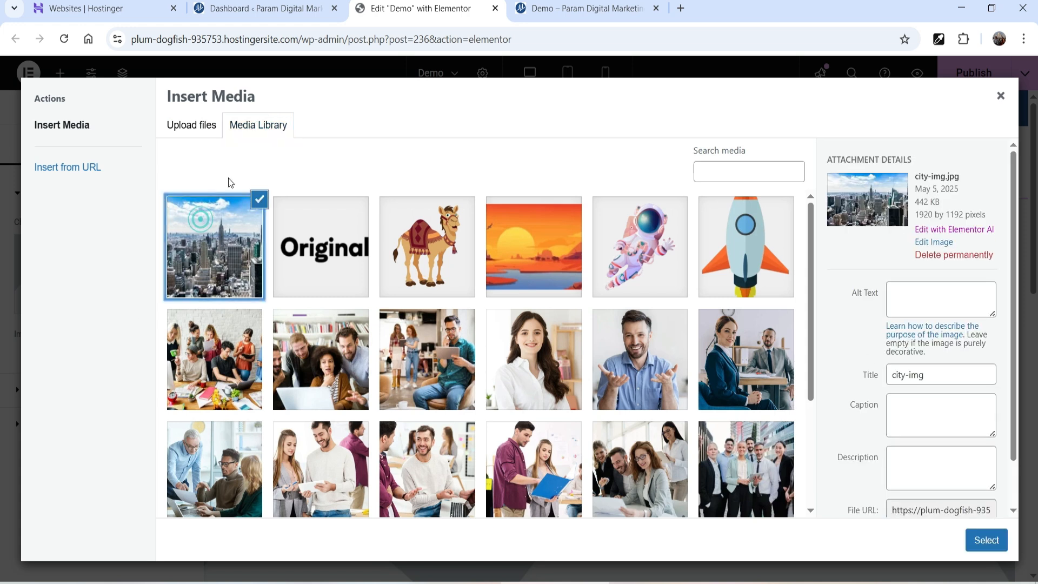
left_click(987, 540)
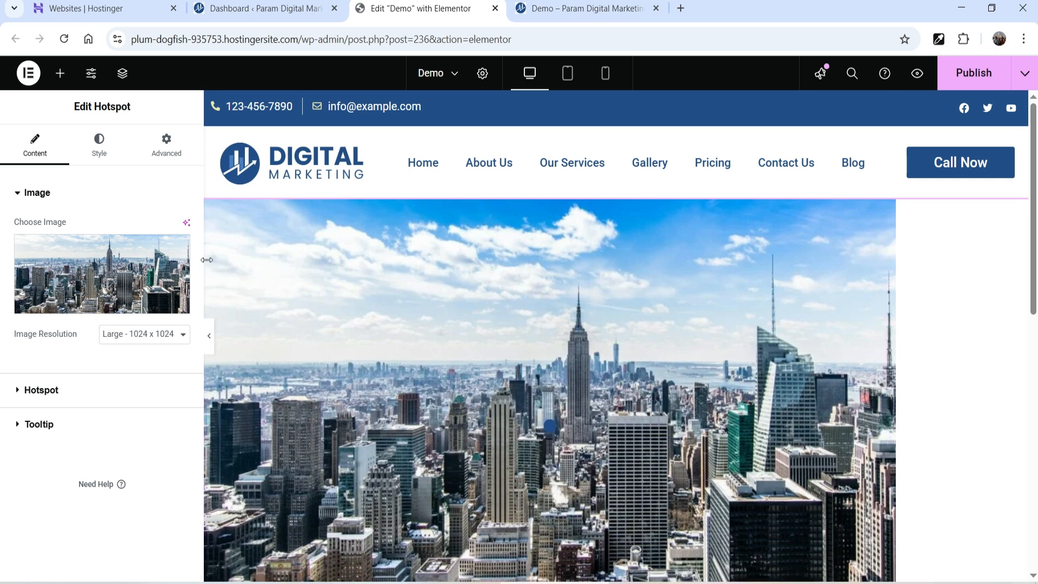
- Set Image Resolution to Full and give the image Width 100 and Max Width 100
left_click(136, 331)
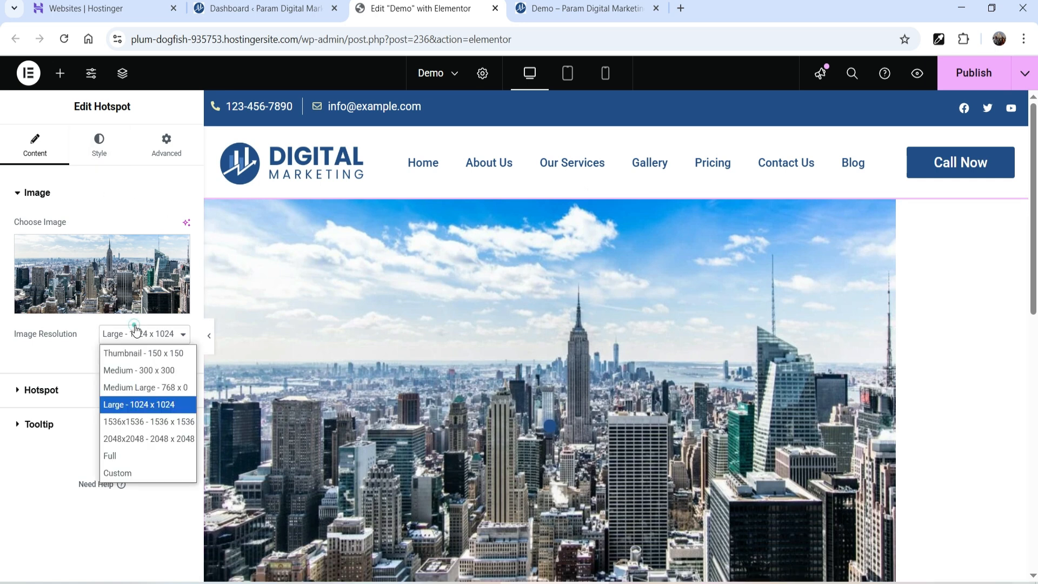
left_click(141, 454)
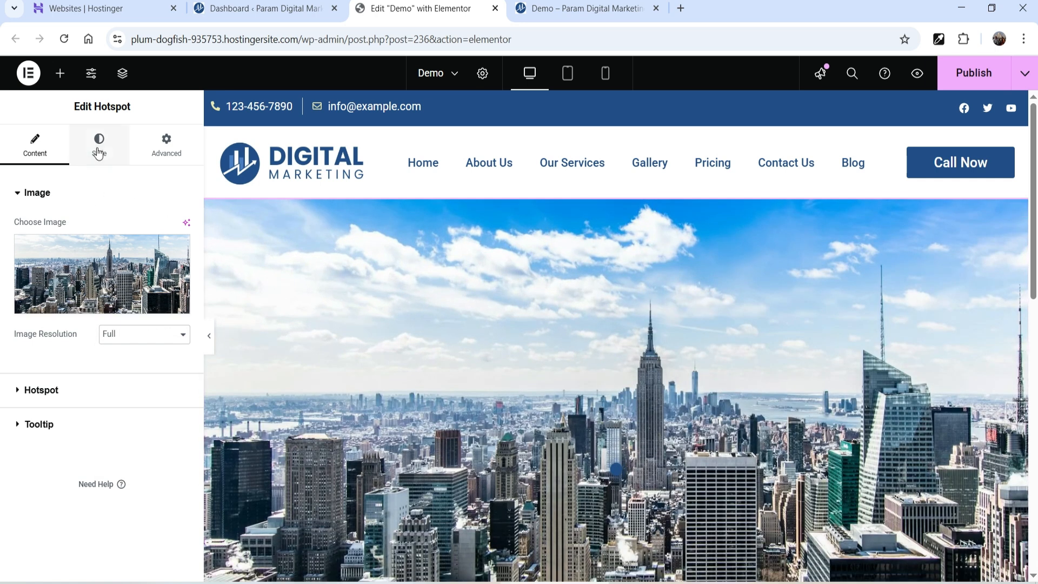
left_click(98, 151)
left_click(164, 273)
type("100")
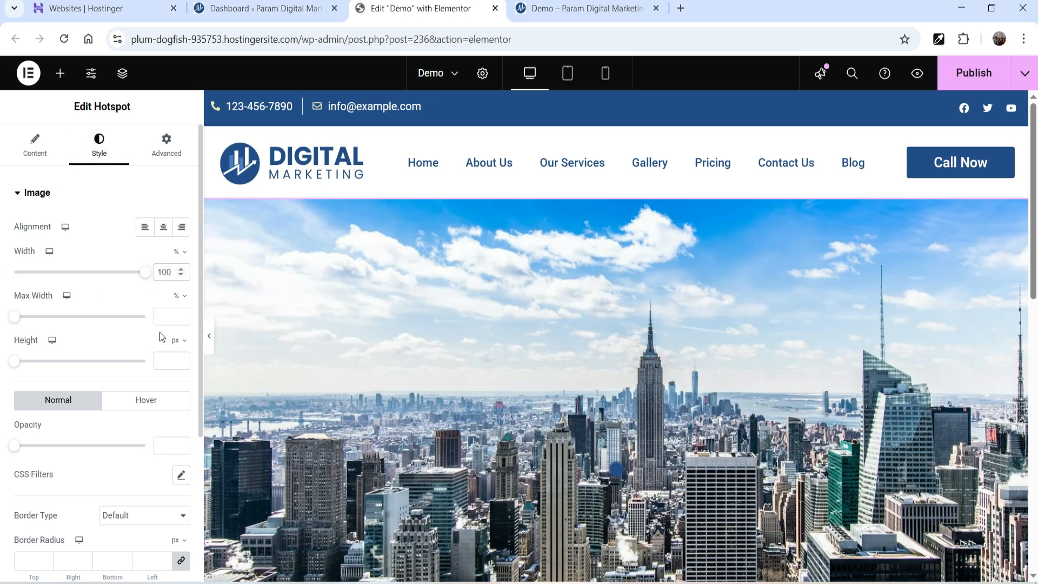
left_click(164, 317)
type("100")
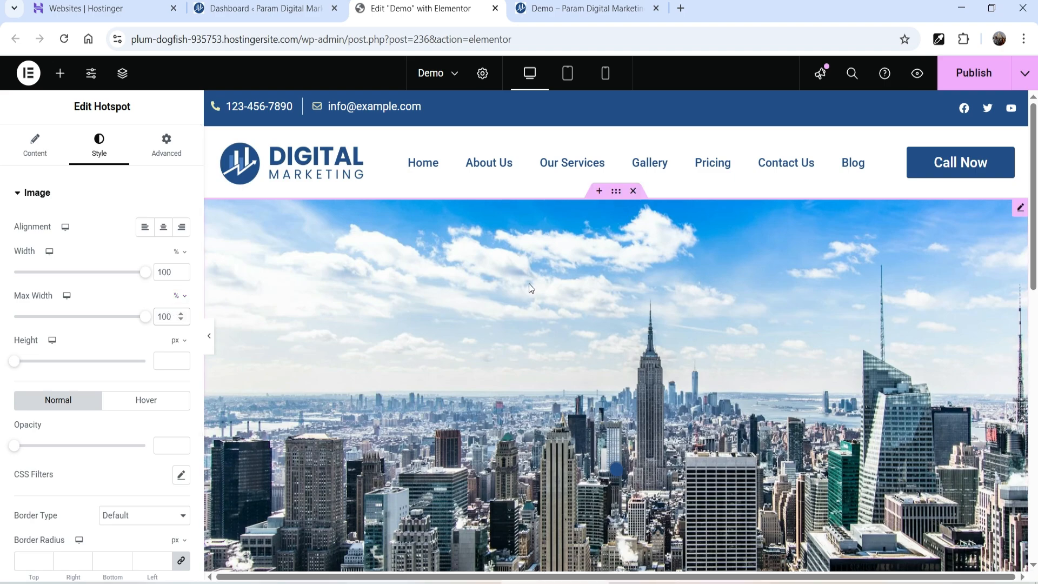
- Preview the full-width skyline with the panel hidden, then return to Content settings
left_click(211, 343)
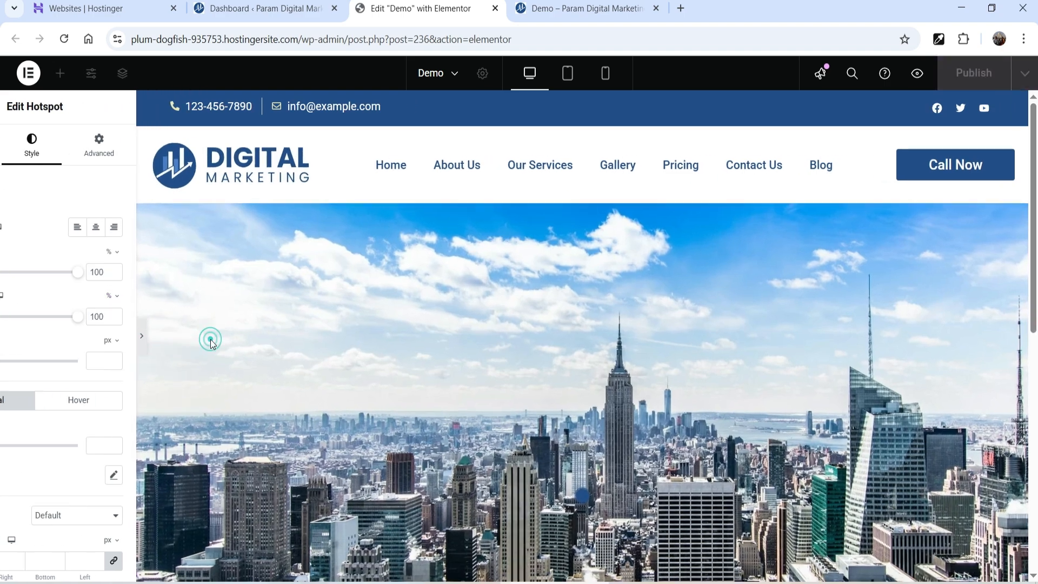
scroll(822, 297, "down", 10)
scroll(848, 286, "up", 5)
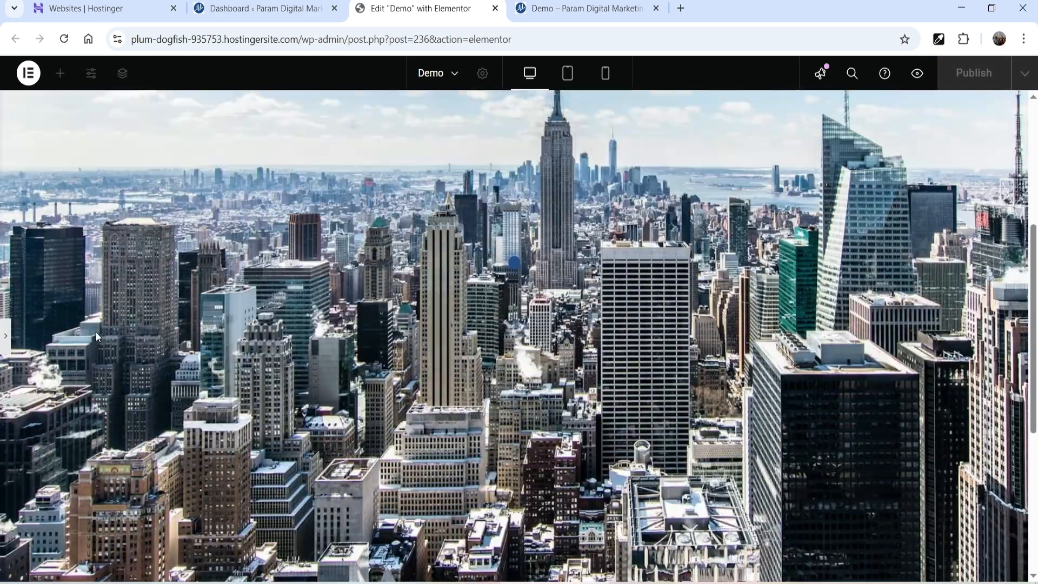
left_click(7, 341)
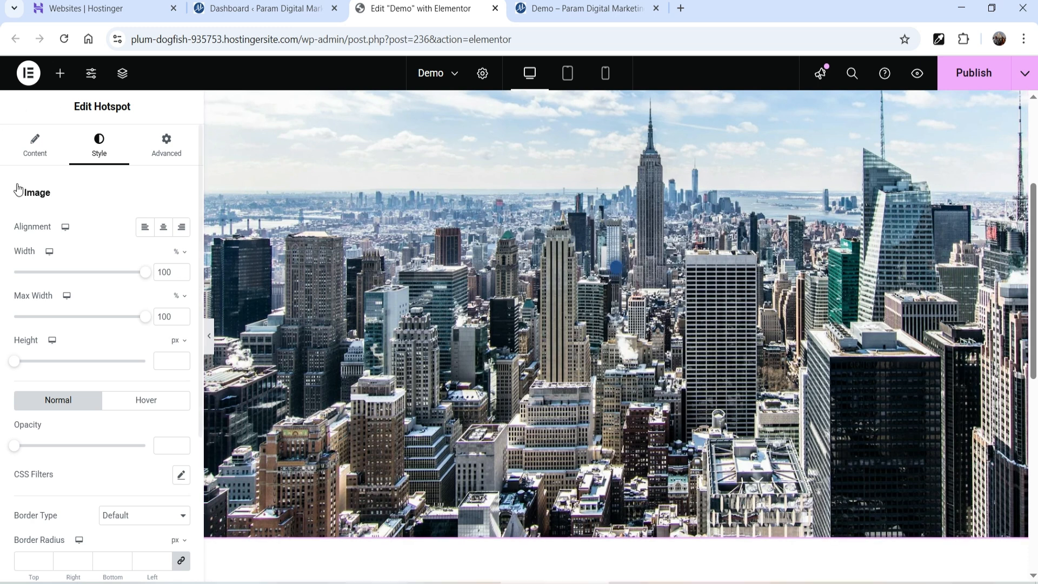
left_click(36, 155)
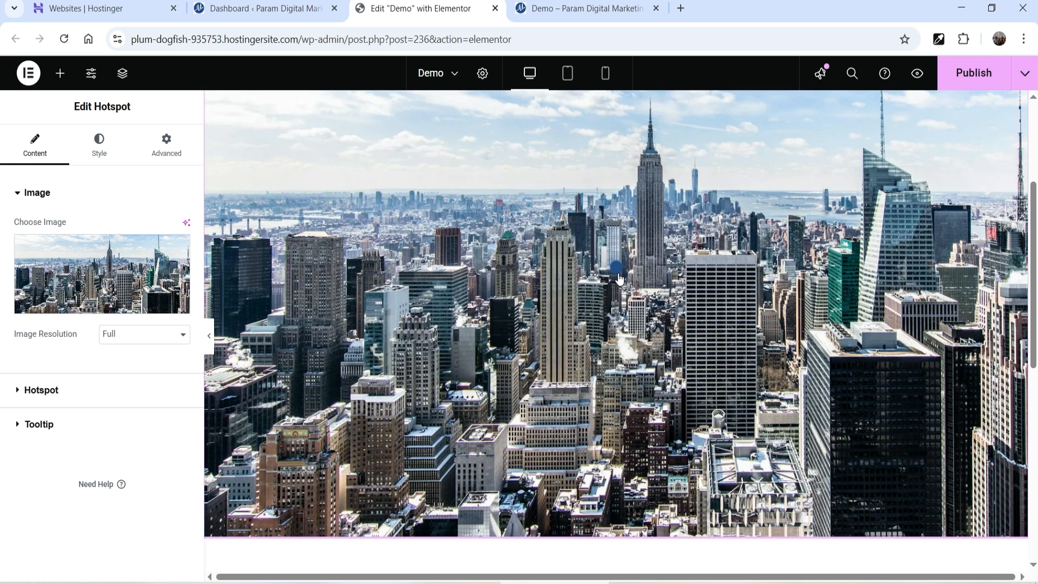
- Replace Item #1's tooltip content with 'Business Tower 1' and show its position settings
left_click(64, 391)
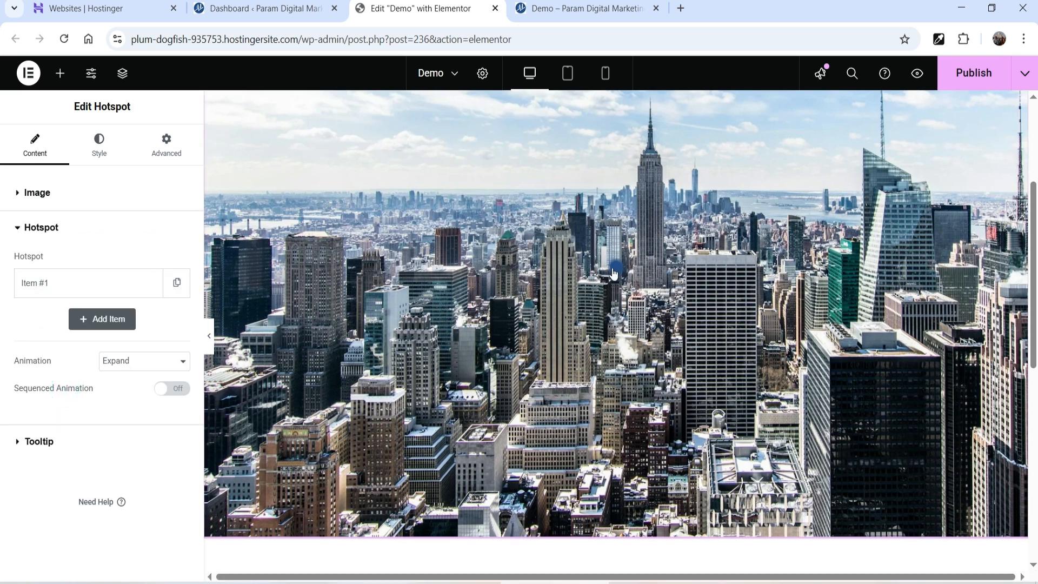
left_click(51, 284)
scroll(61, 262, "down", 1)
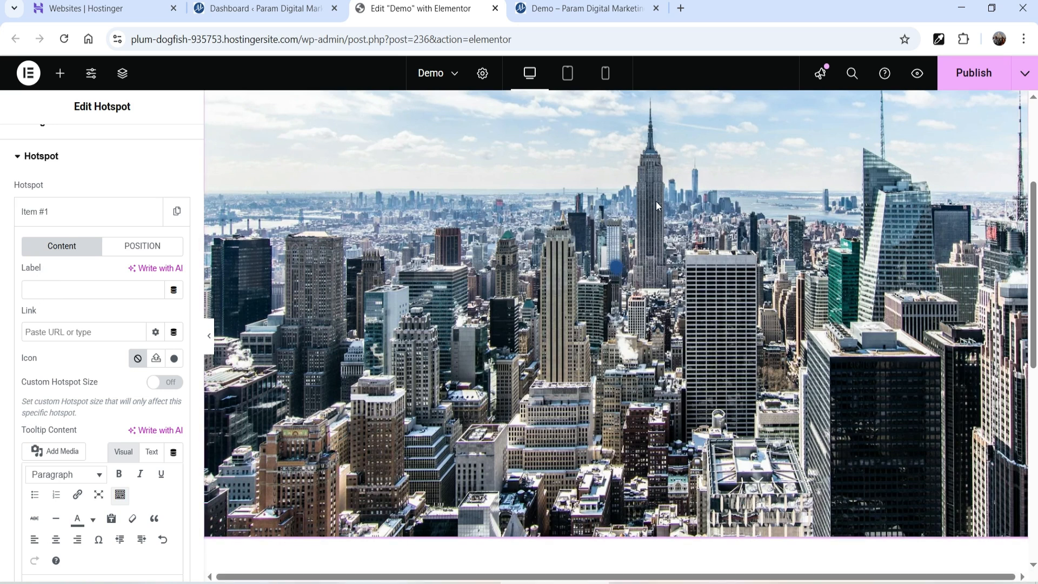
scroll(70, 335, "down", 3)
triple_click(115, 387)
type("To")
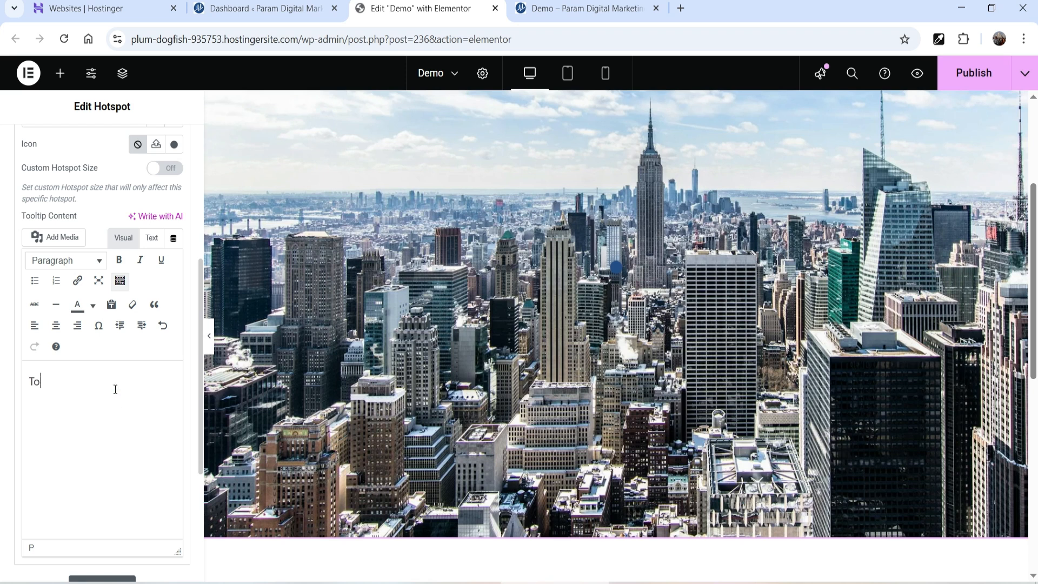
key("BackSpace")
key("BackSpace")
key("BackSpace")
key("BackSpace")
type("Business Tower 1")
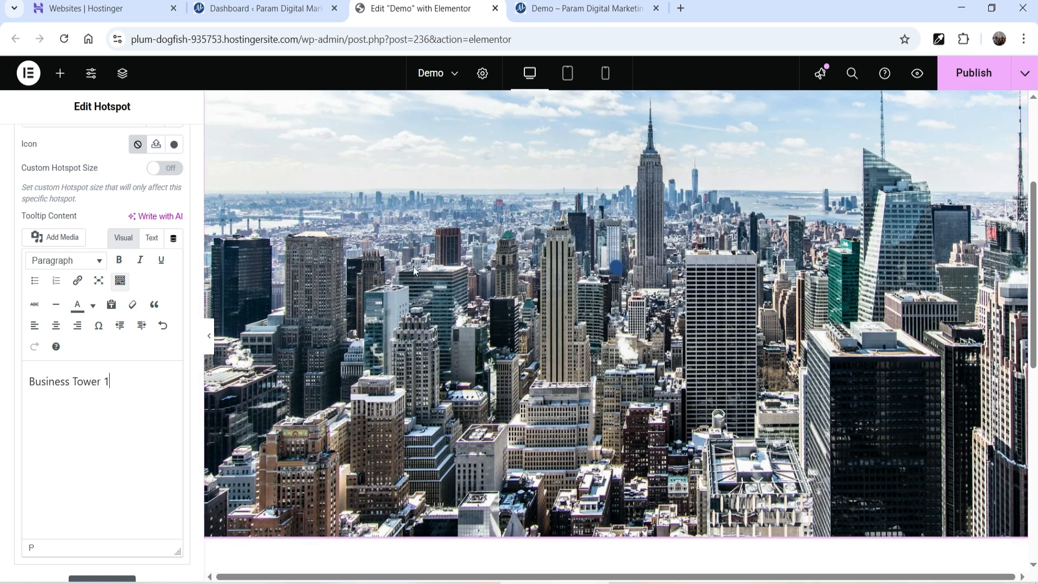
scroll(104, 403, "up", 3)
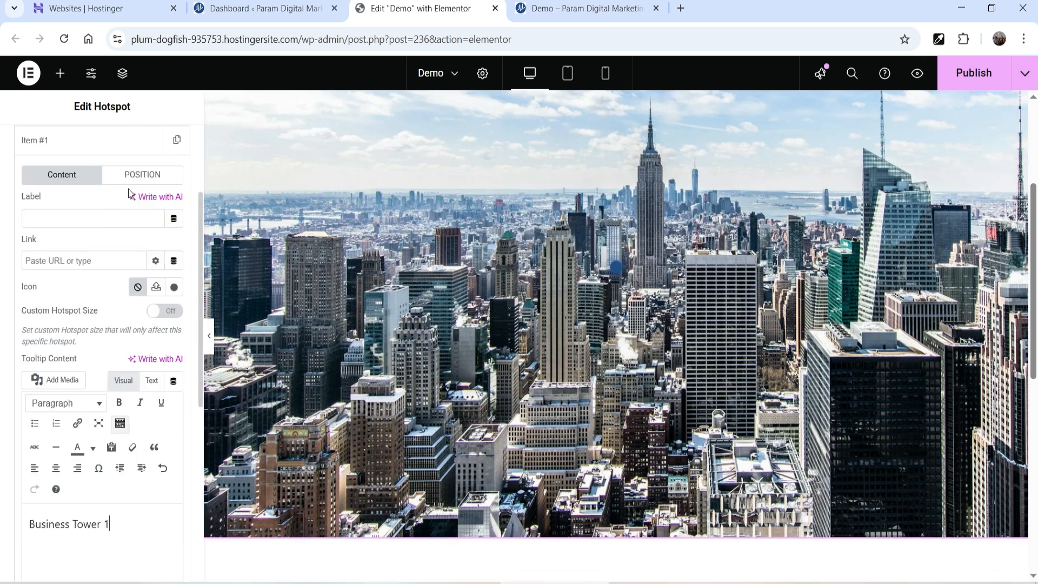
left_click(140, 175)
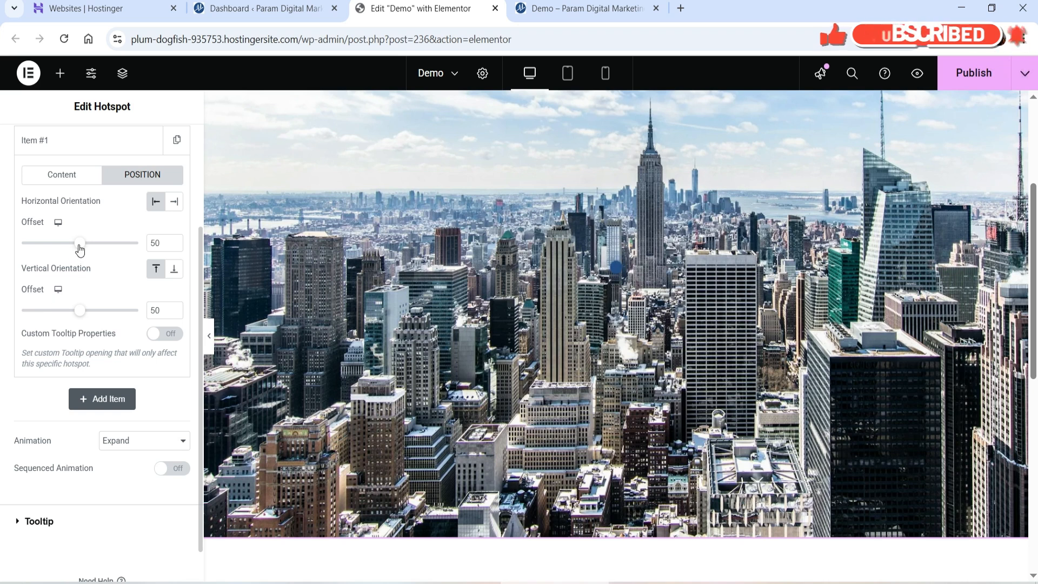
- Move the first hotspot to horizontal 55 and vertical 19, onto the tower's spire
left_click(80, 244)
left_click_drag(80, 245, 85, 248)
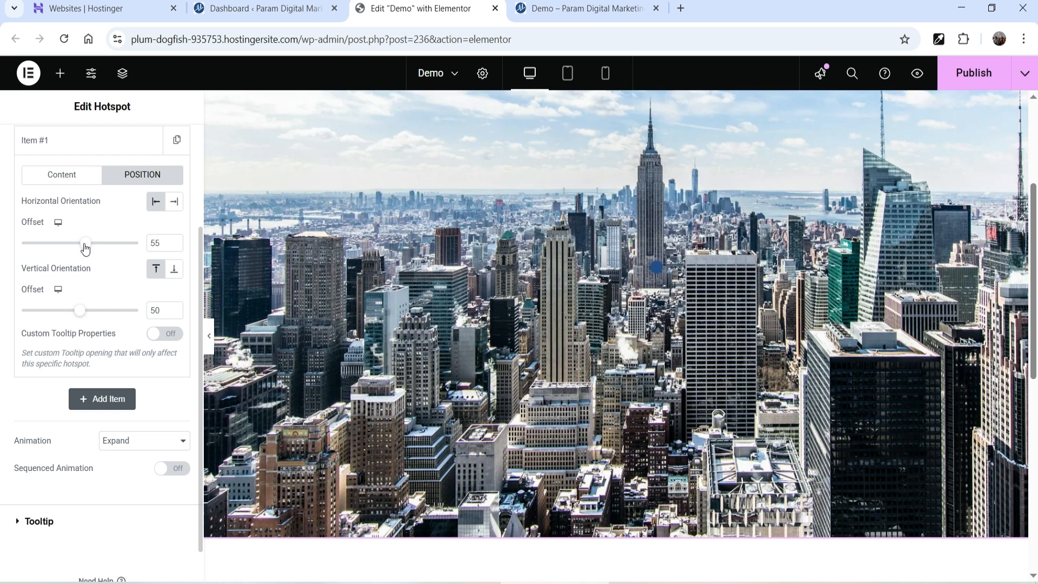
left_click_drag(80, 312, 44, 305)
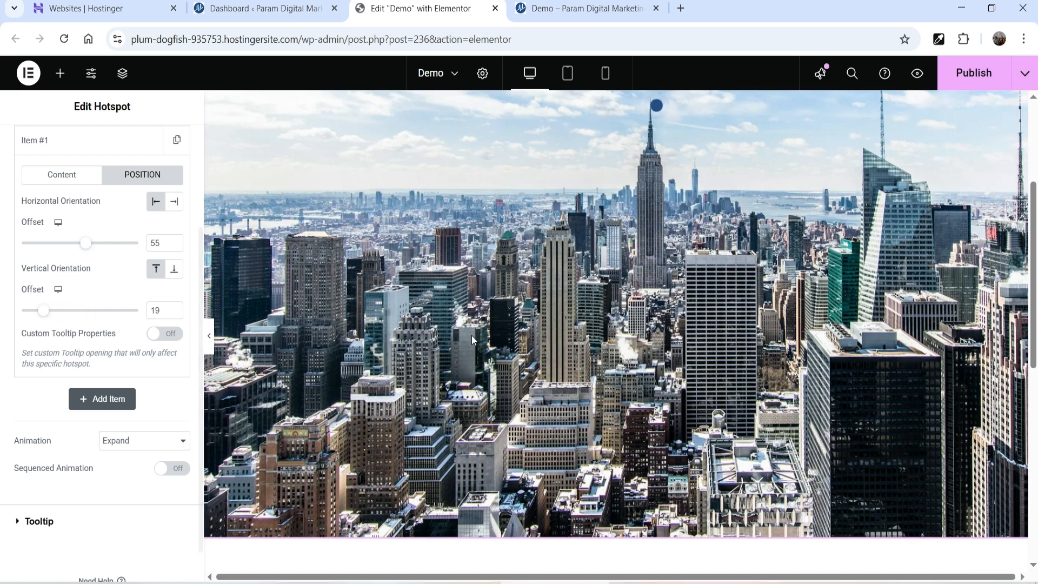
scroll(472, 336, "up", 1)
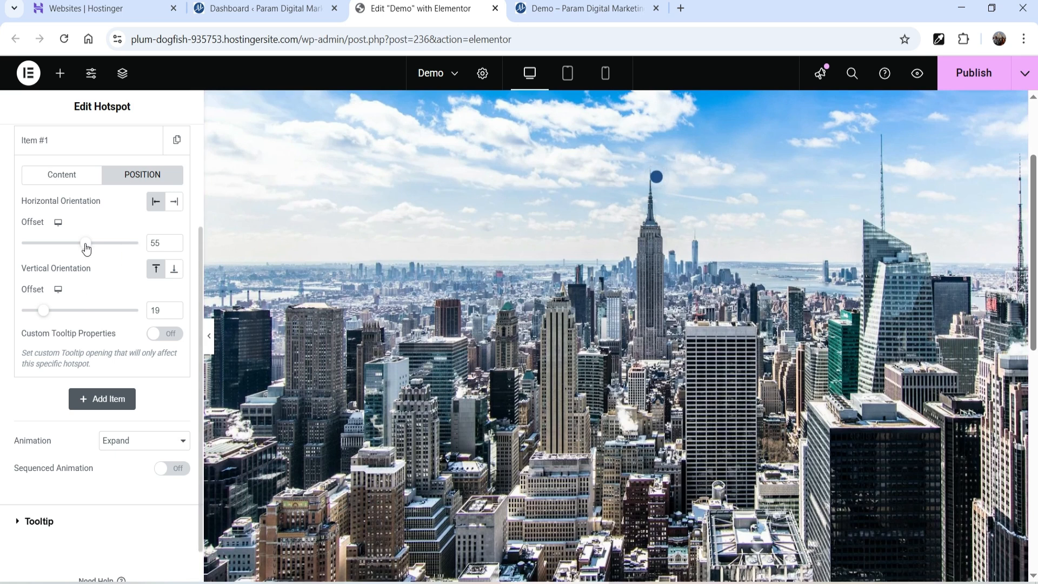
scroll(127, 362, "up", 2)
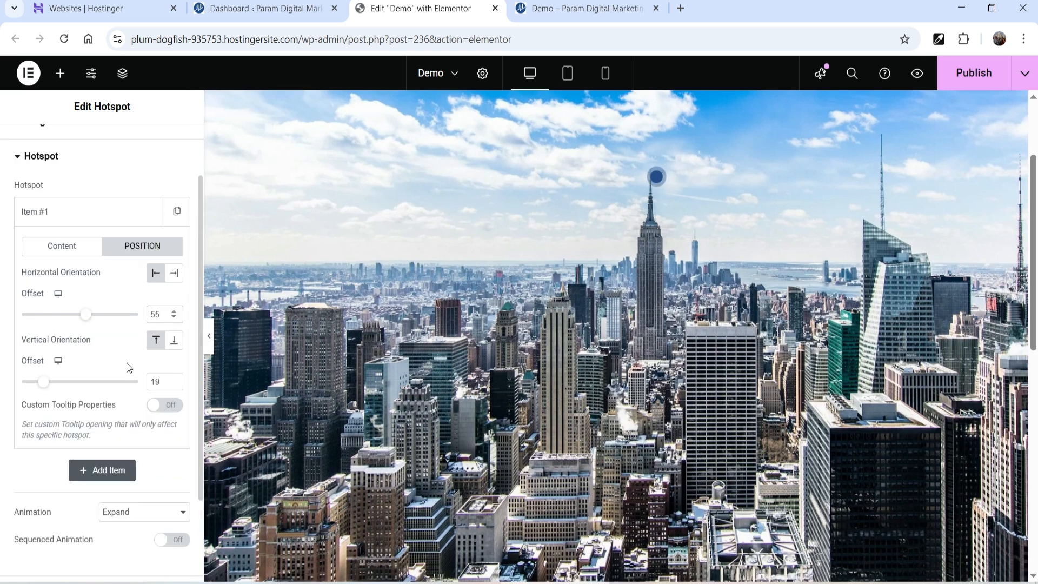
scroll(63, 275, "down", 1)
left_click(61, 252)
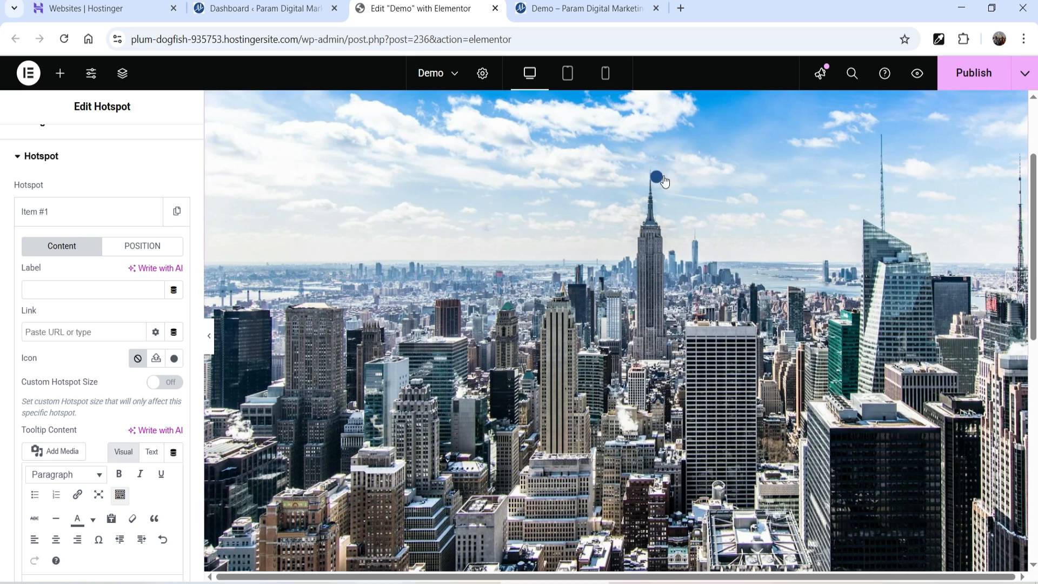
- Leave the first hotspot's Label field empty
left_click(79, 290)
type("1")
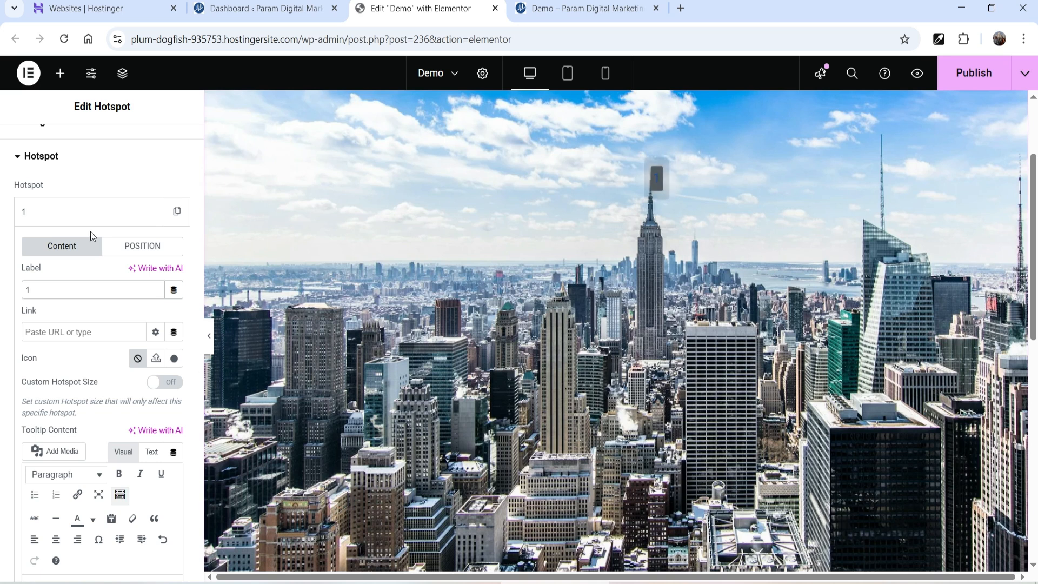
double_click(49, 289)
key("BackSpace")
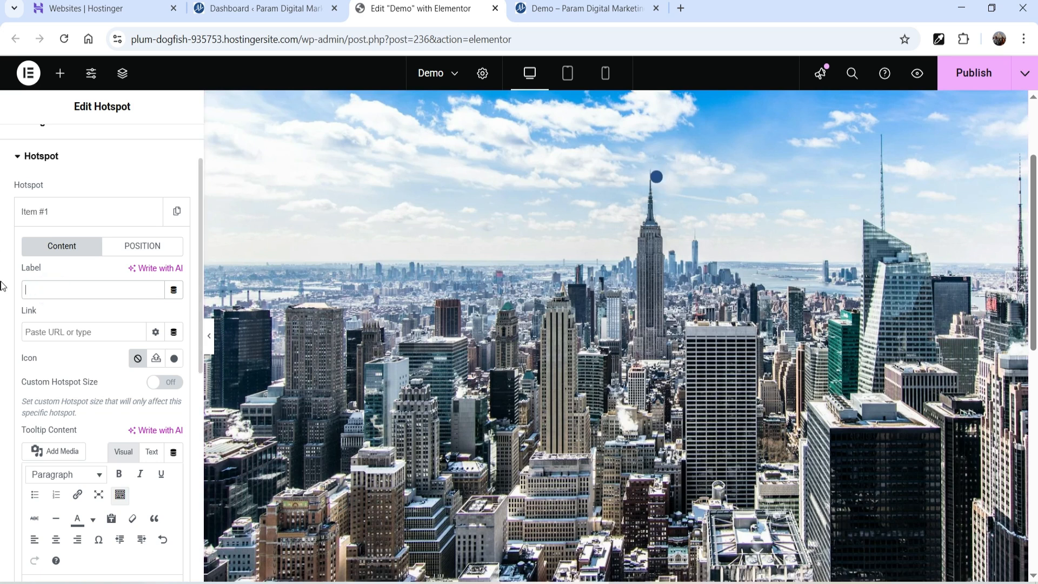
- Add the line 'This is busines tower #1.' below 'Business Tower 1' in the tooltip
scroll(120, 412, "down", 4)
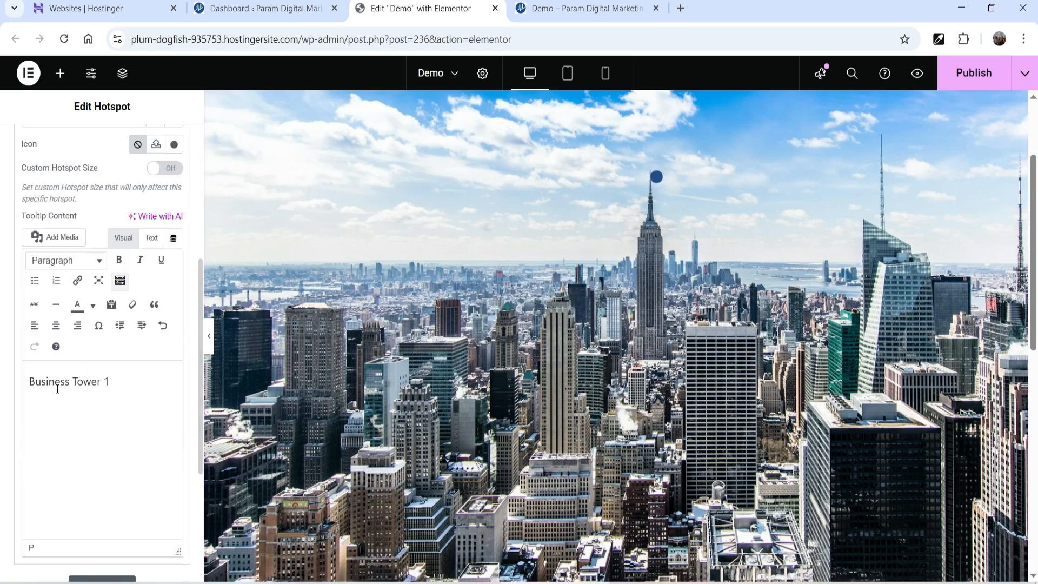
left_click(129, 388)
key("Return")
type("This is busines tower #1.")
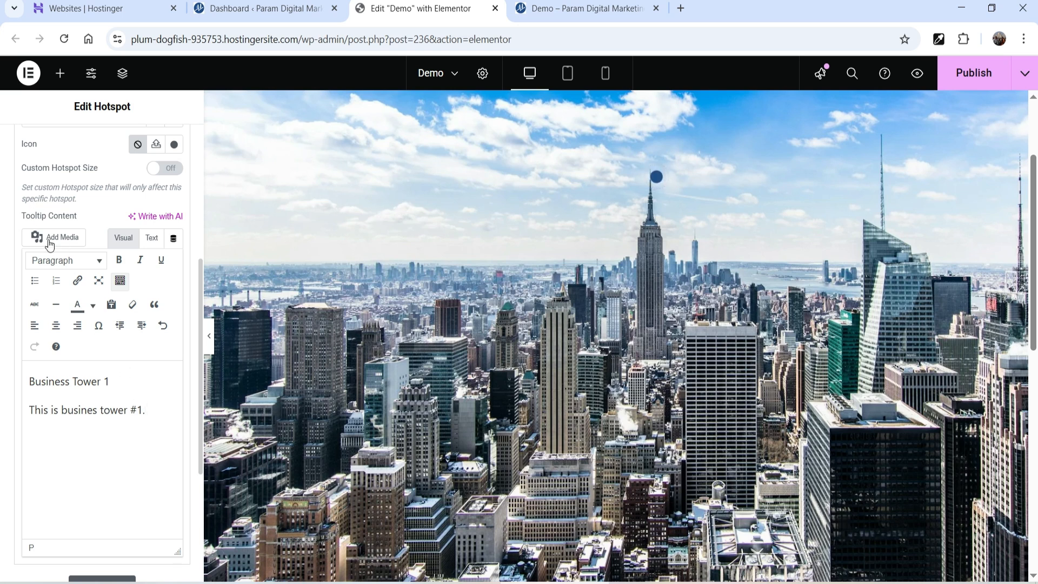
scroll(38, 220, "up", 3)
- Set the tooltip Position to Right and the Trigger to Hover
left_click(62, 139)
left_click(67, 299)
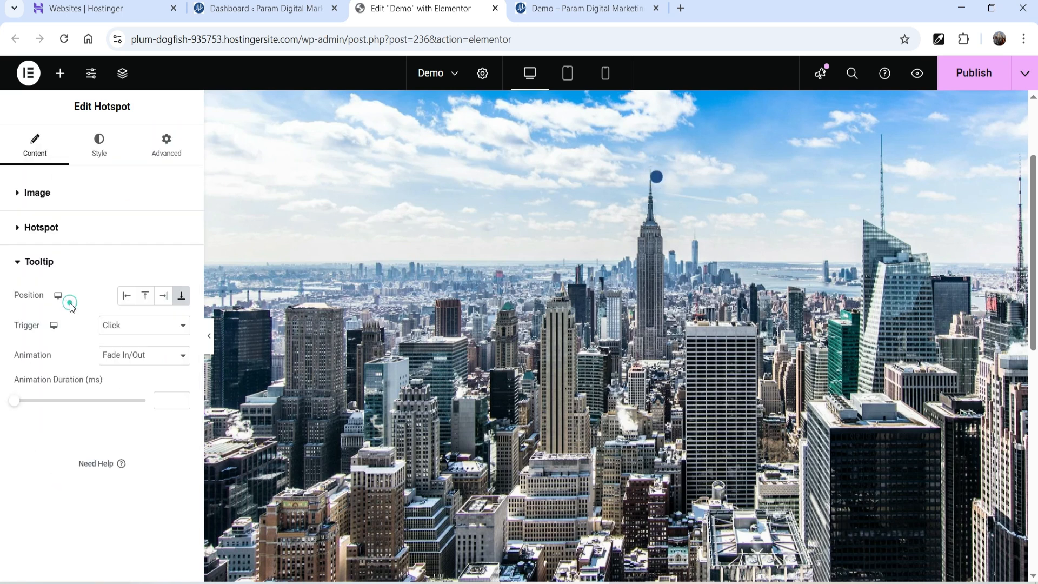
left_click(162, 303)
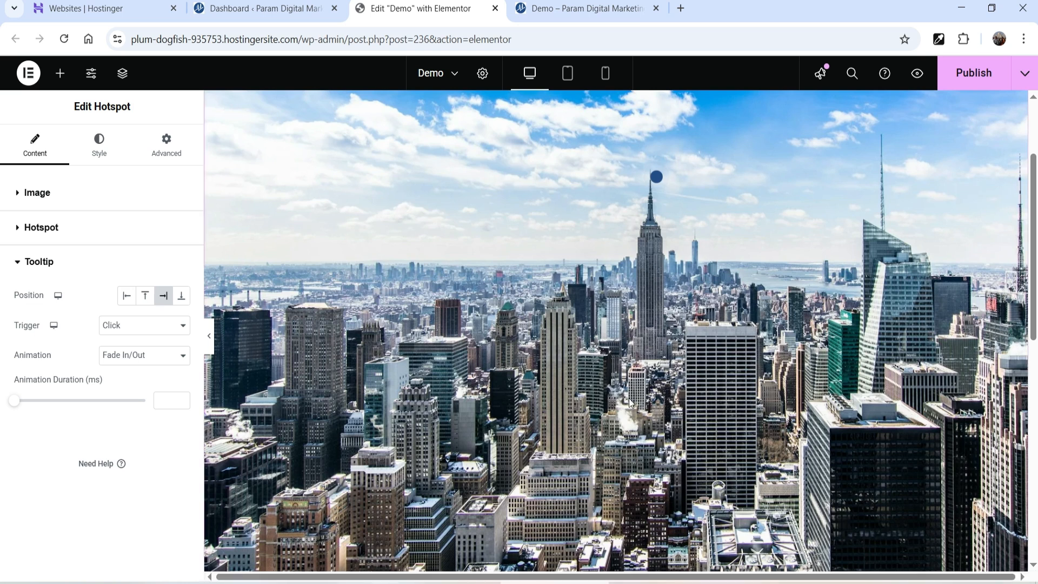
left_click(142, 326)
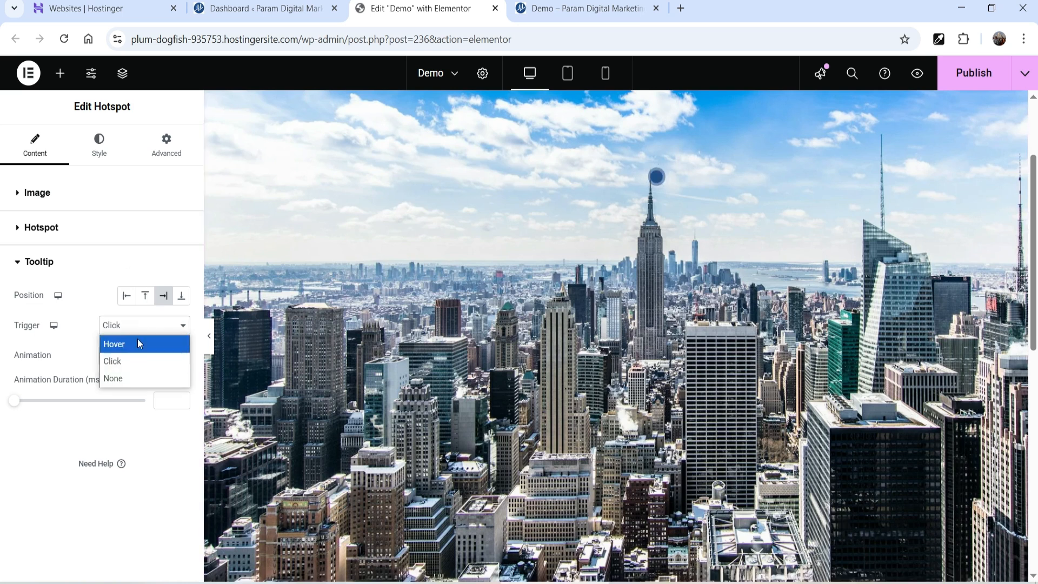
left_click(122, 346)
- Test the Click trigger on the hotspot, then revert the tooltip trigger to Hover
mouse_move(658, 177)
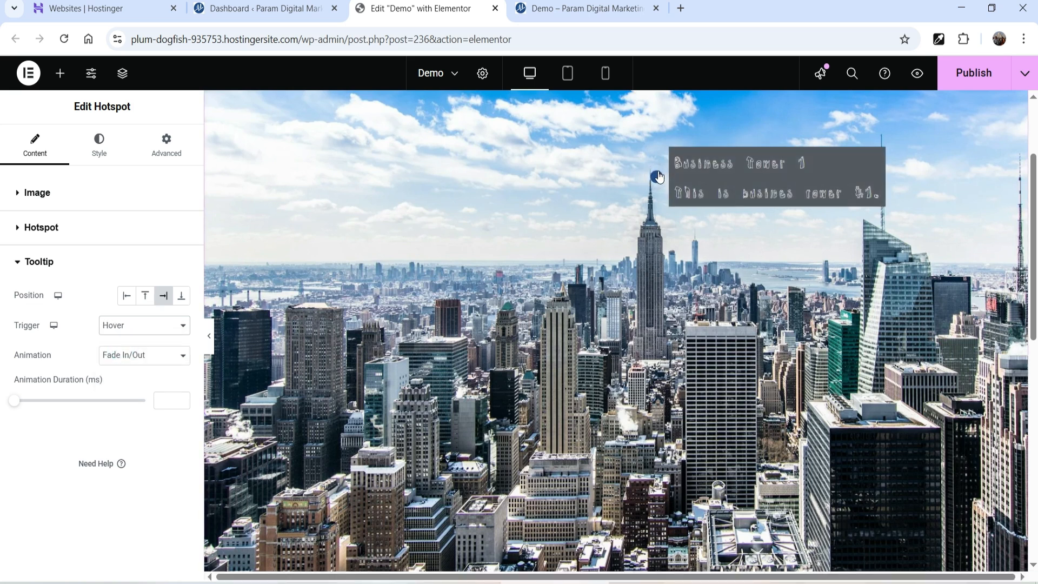
left_click(141, 325)
left_click(111, 364)
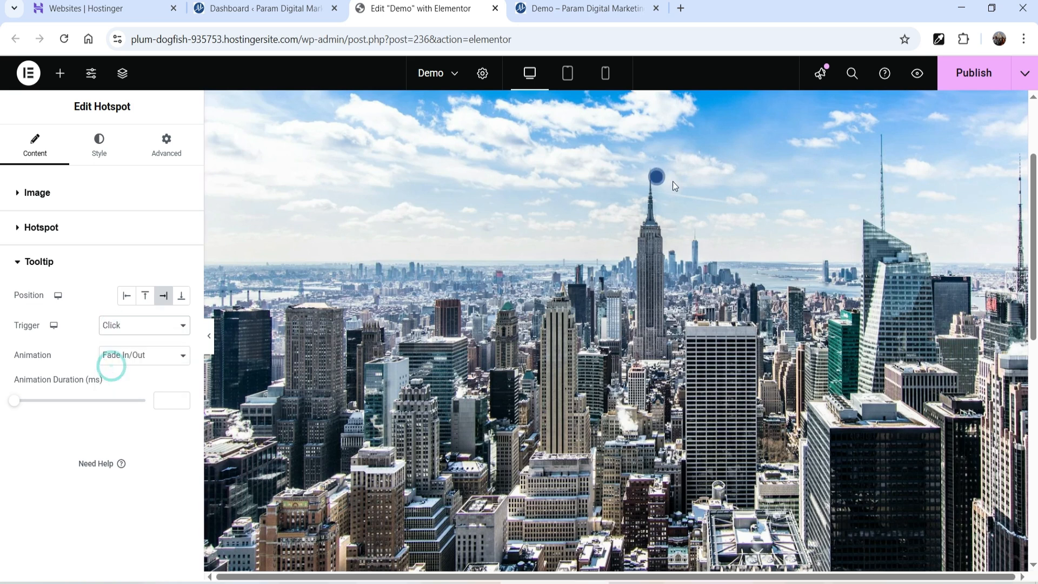
left_click(658, 178)
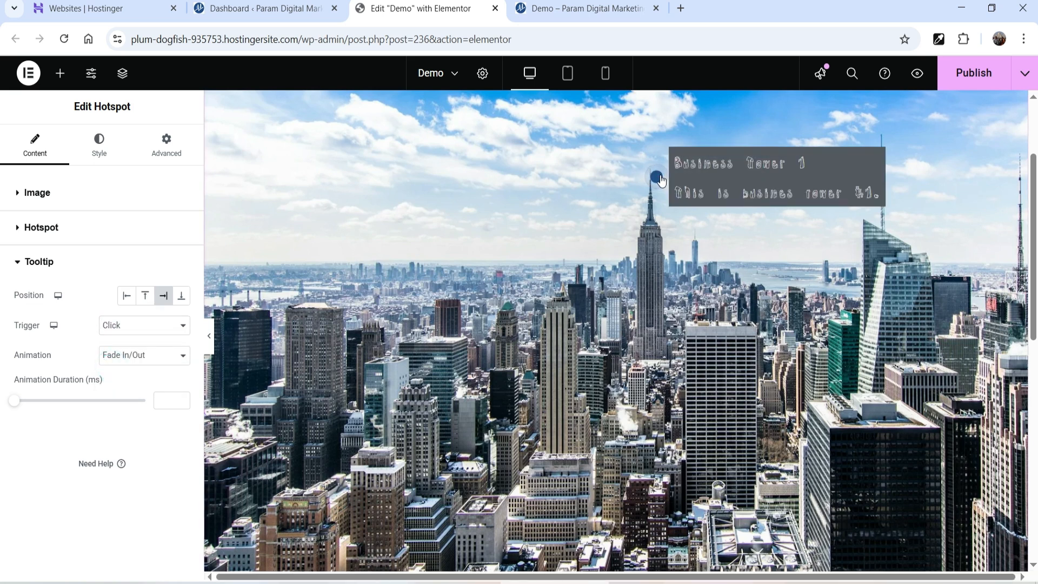
left_click(133, 326)
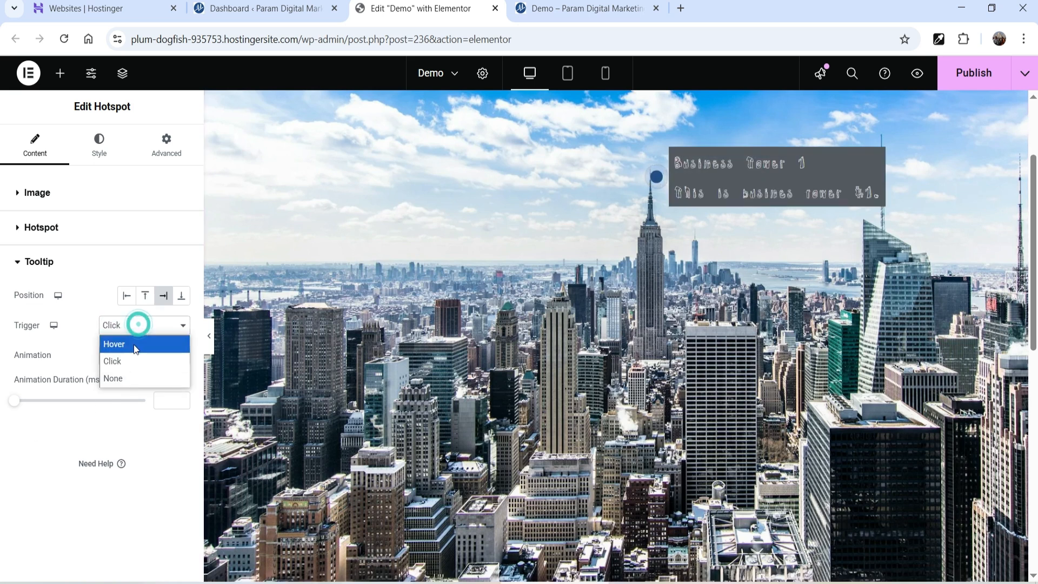
left_click(134, 344)
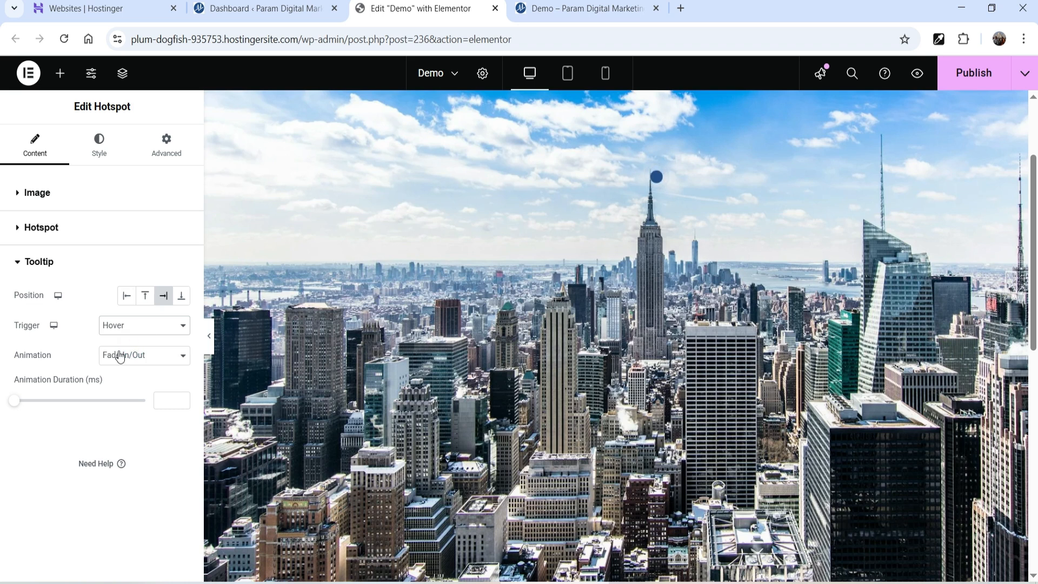
- Set tooltip Animation to Fade Grow after trying Fade By Direction and Slide By Direction
left_click(132, 358)
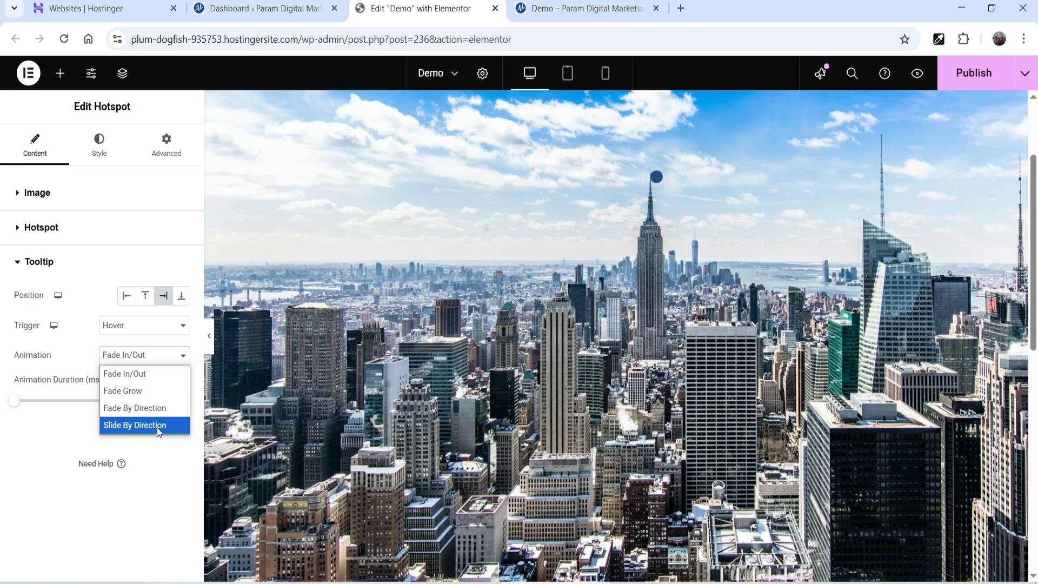
left_click(144, 392)
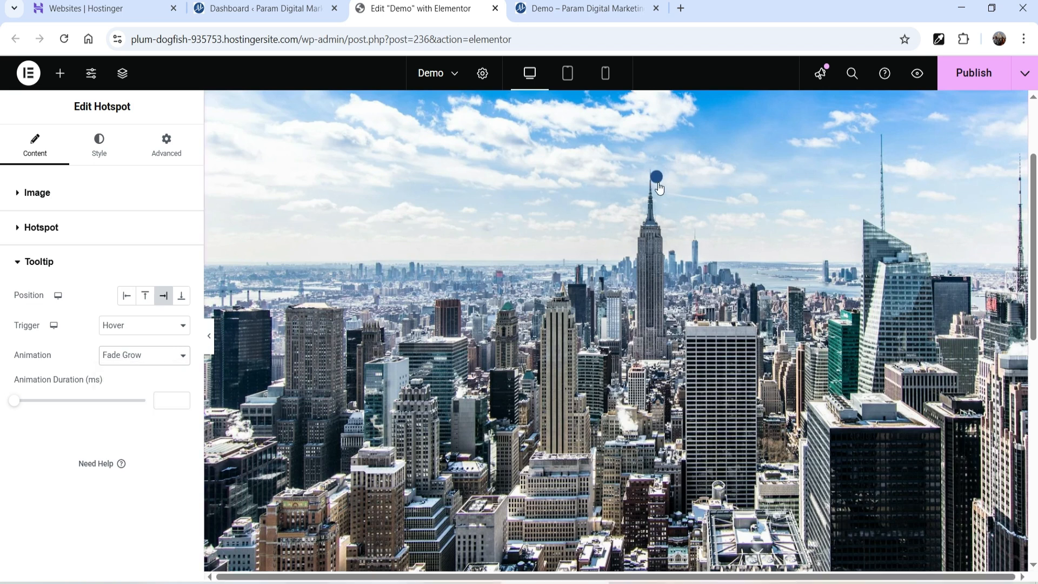
left_click(138, 355)
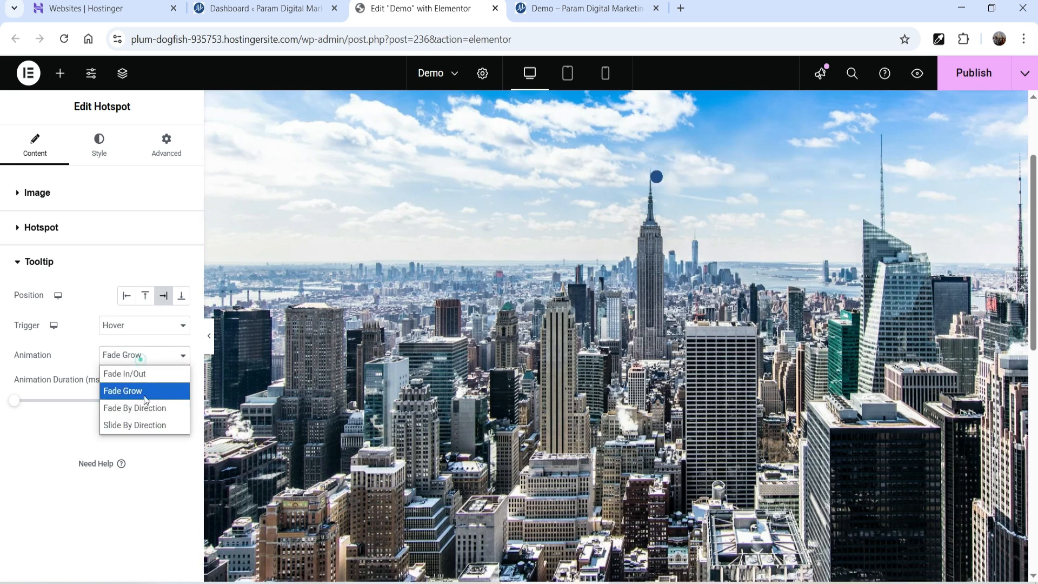
left_click(146, 409)
mouse_move(663, 180)
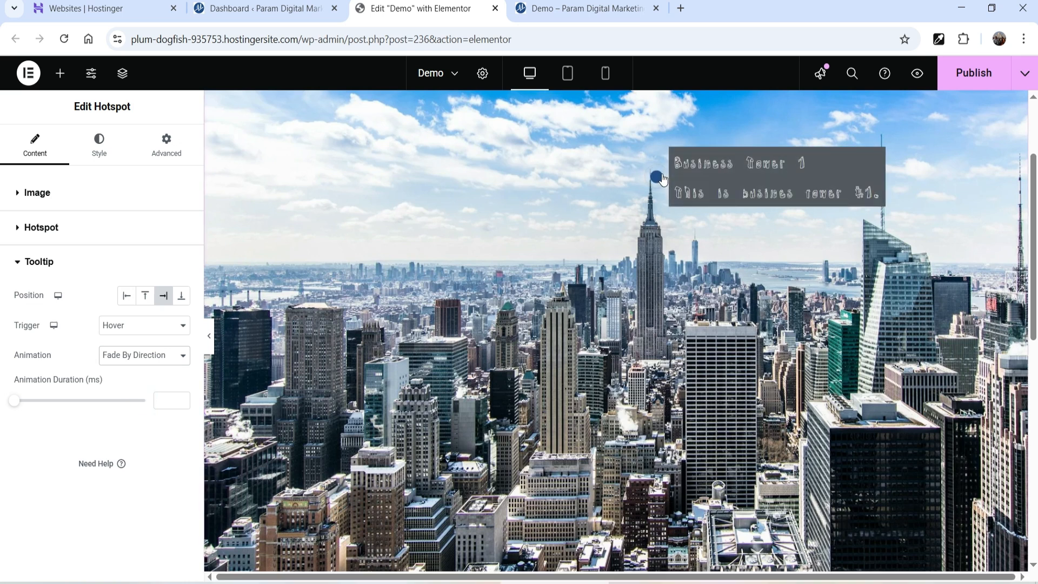
left_click(142, 355)
left_click(140, 426)
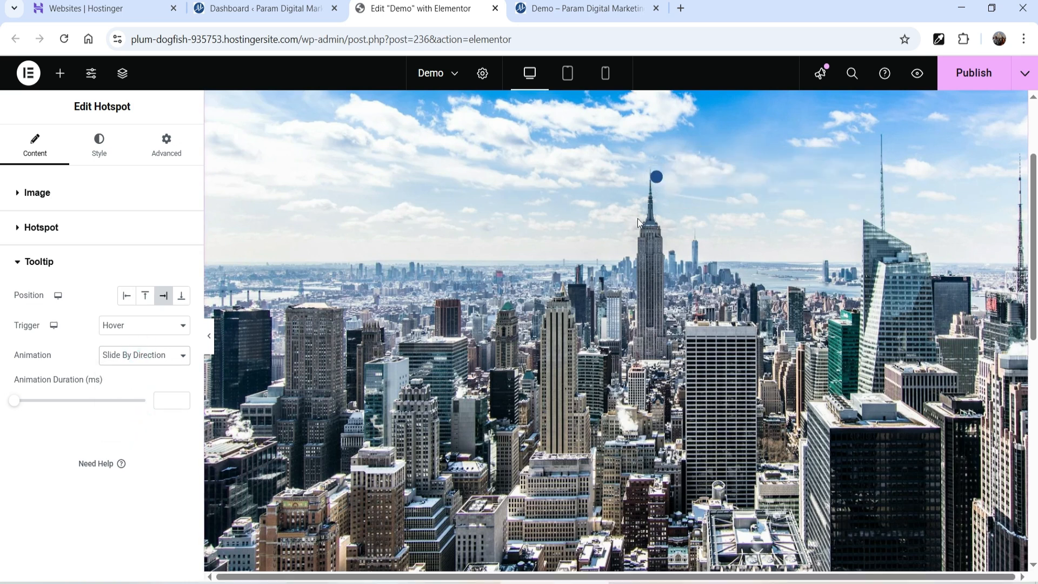
left_click(141, 357)
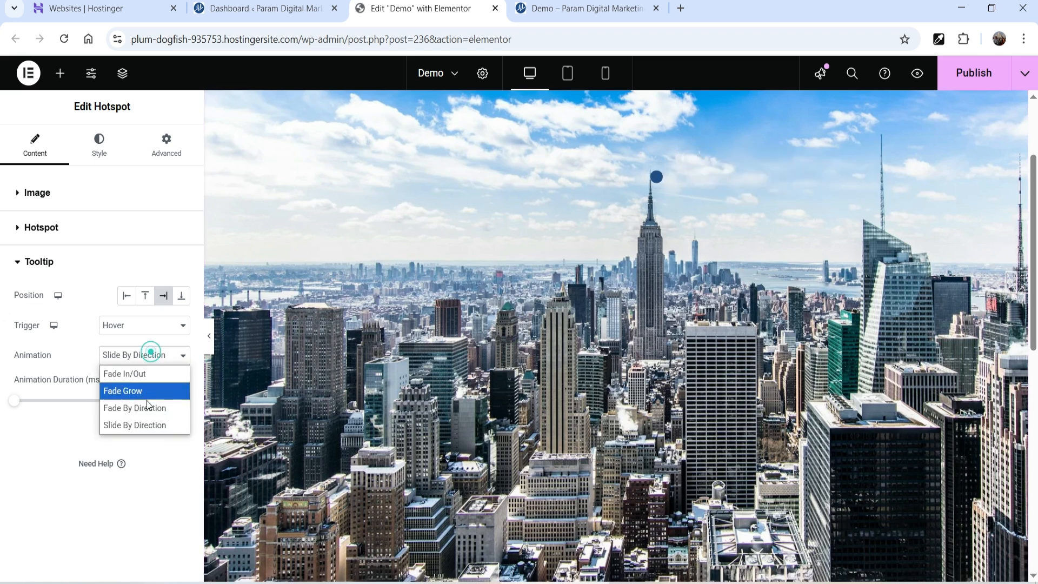
left_click(144, 390)
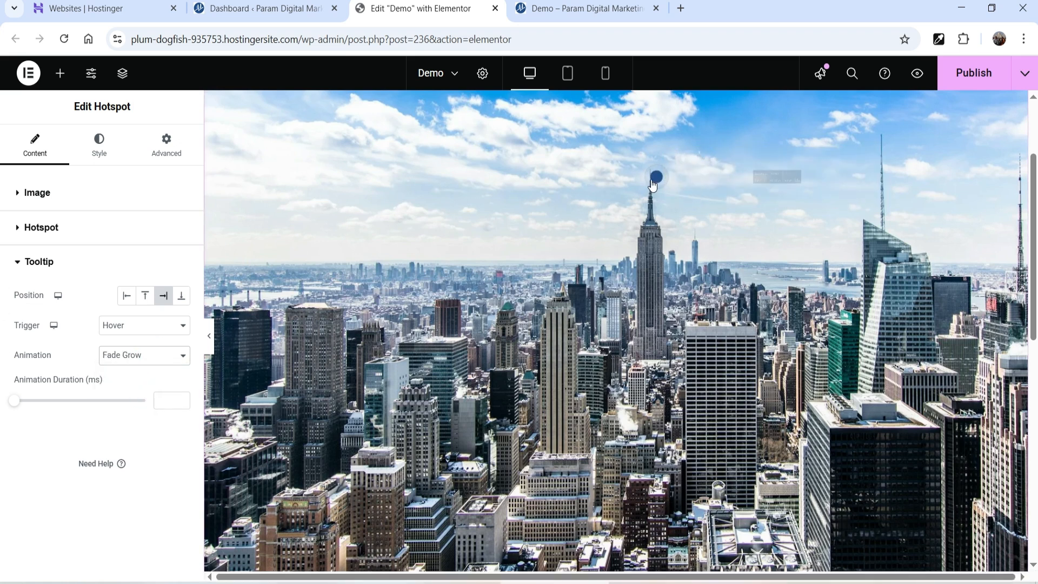
mouse_move(653, 184)
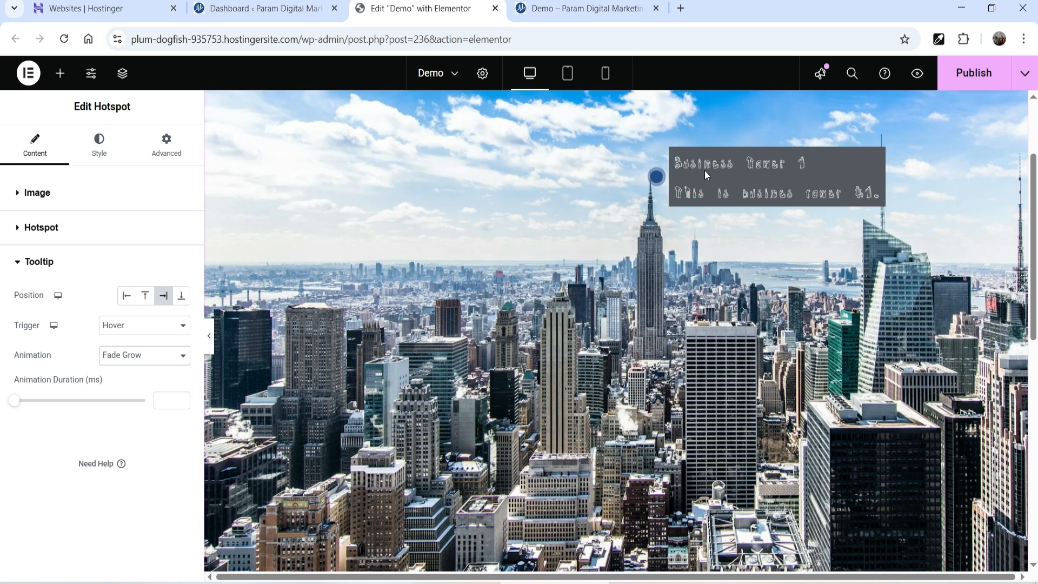
- Compare tooltip positions Top, Left and Bottom, then keep it on the Right
left_click(43, 263)
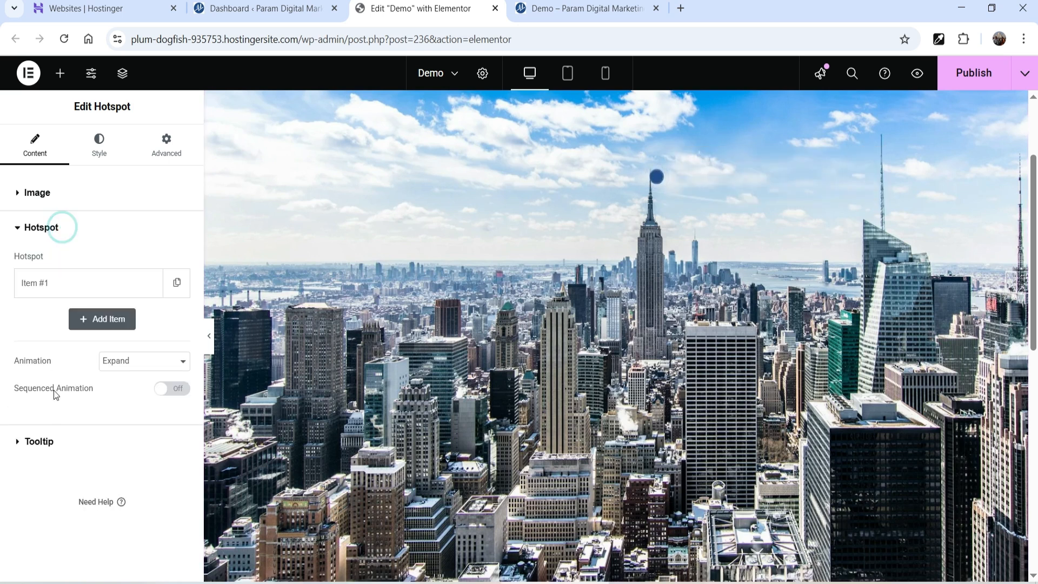
left_click(50, 440)
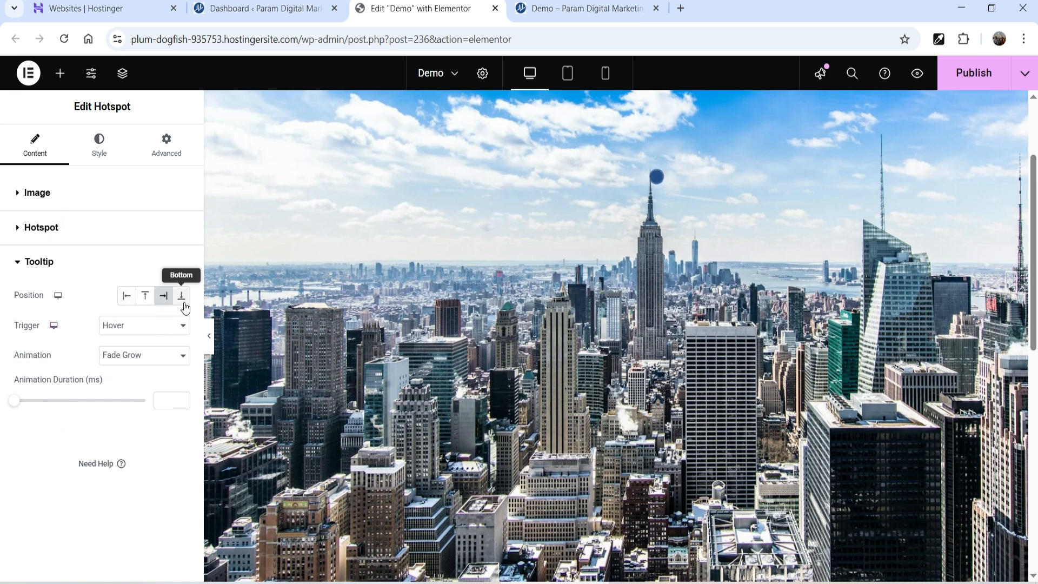
left_click(145, 296)
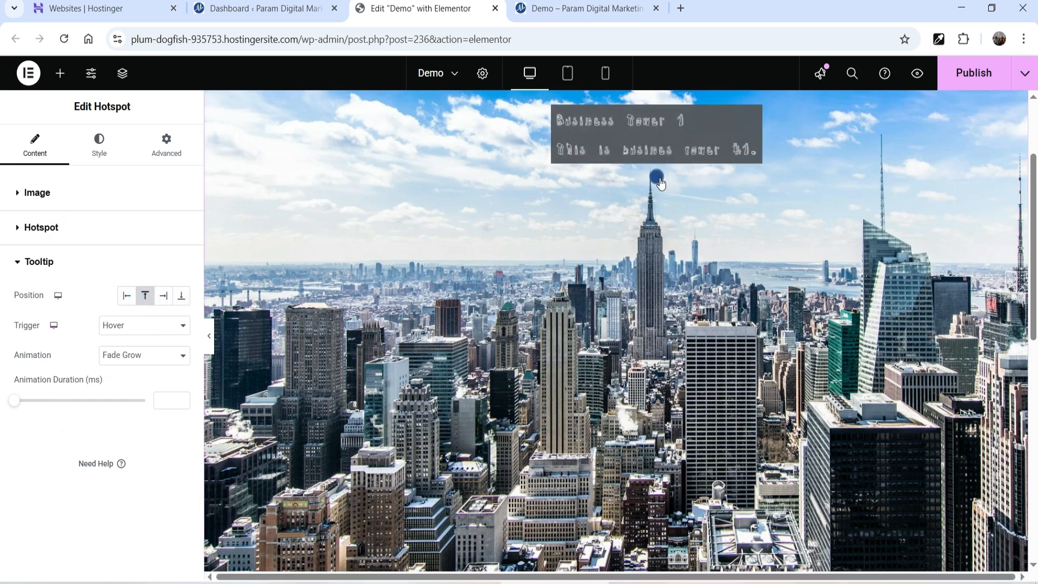
left_click(127, 295)
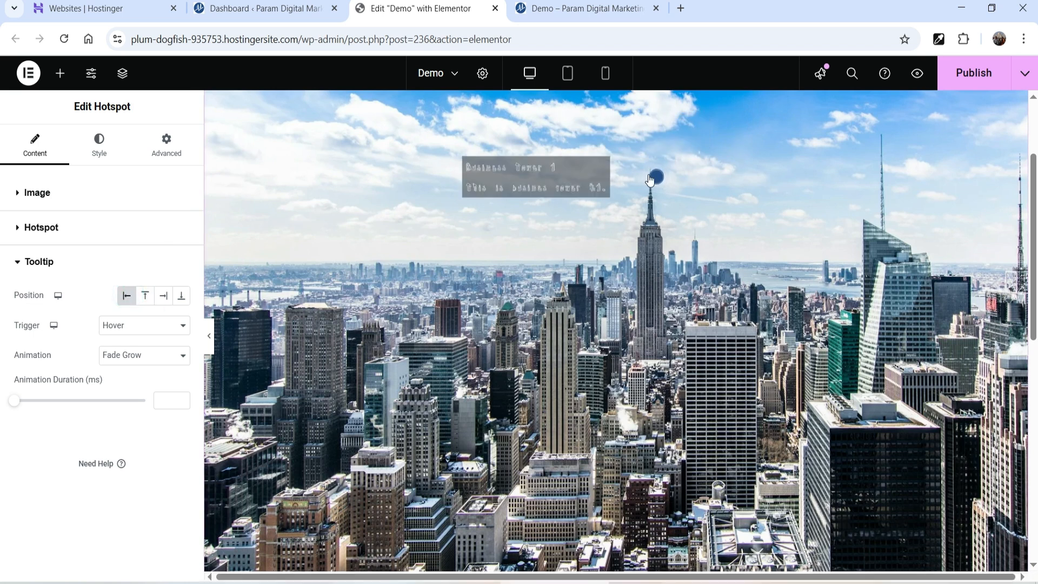
left_click(187, 300)
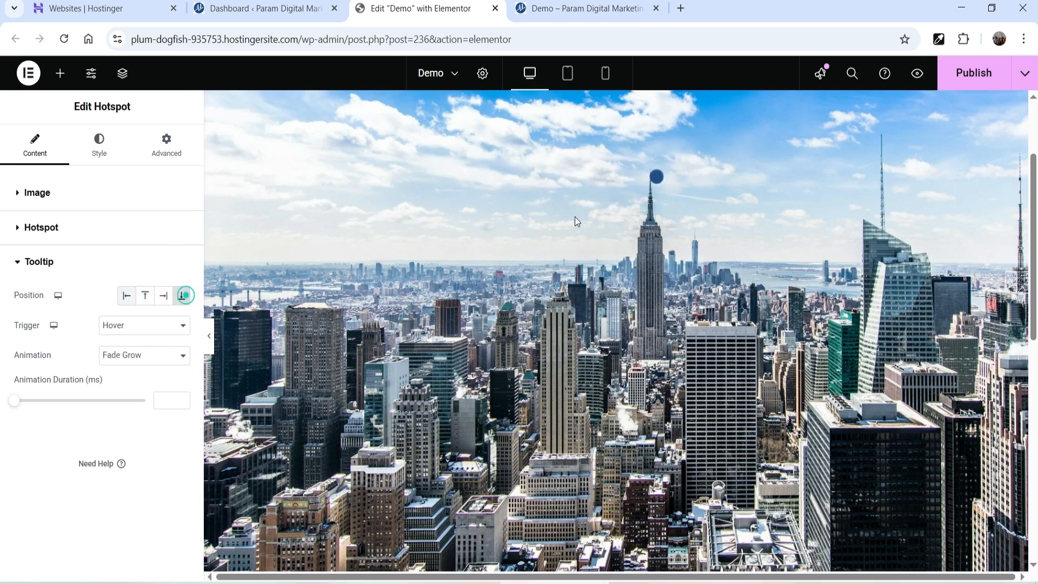
left_click(165, 298)
- Drag the Style tab's hotspot Size slider to 26 px
mouse_move(658, 177)
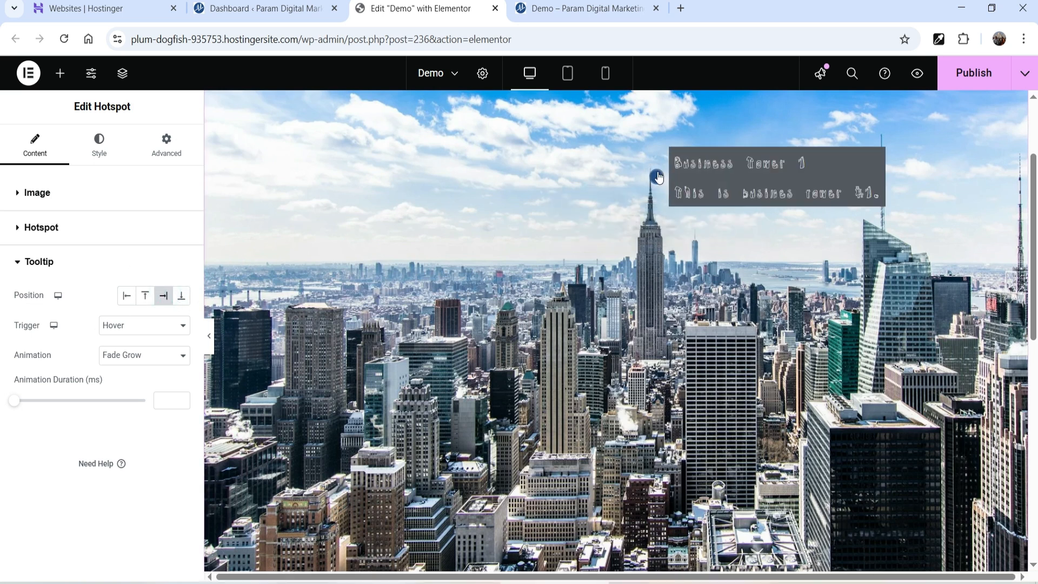
left_click(100, 145)
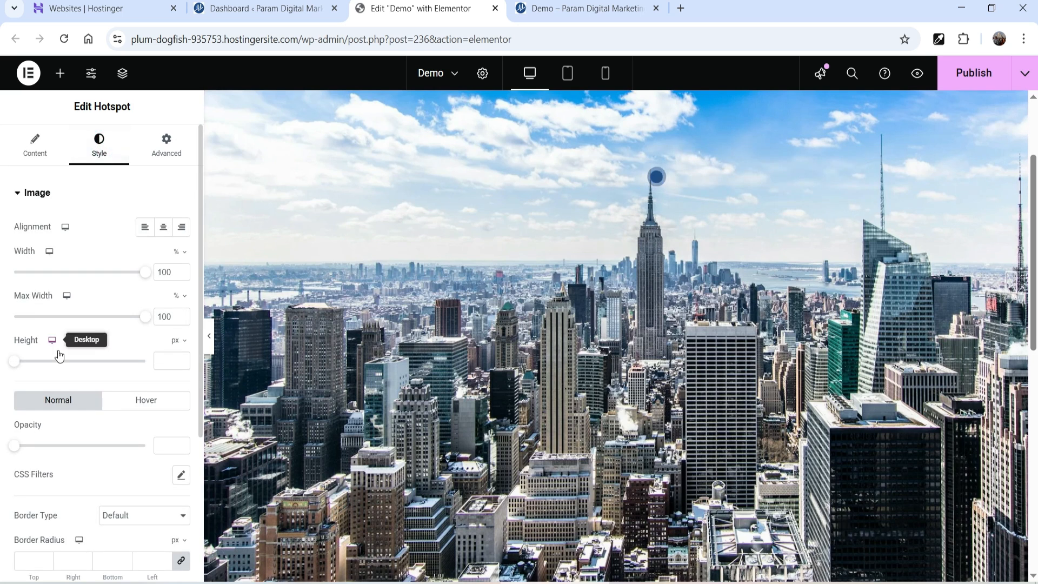
scroll(118, 251, "down", 3)
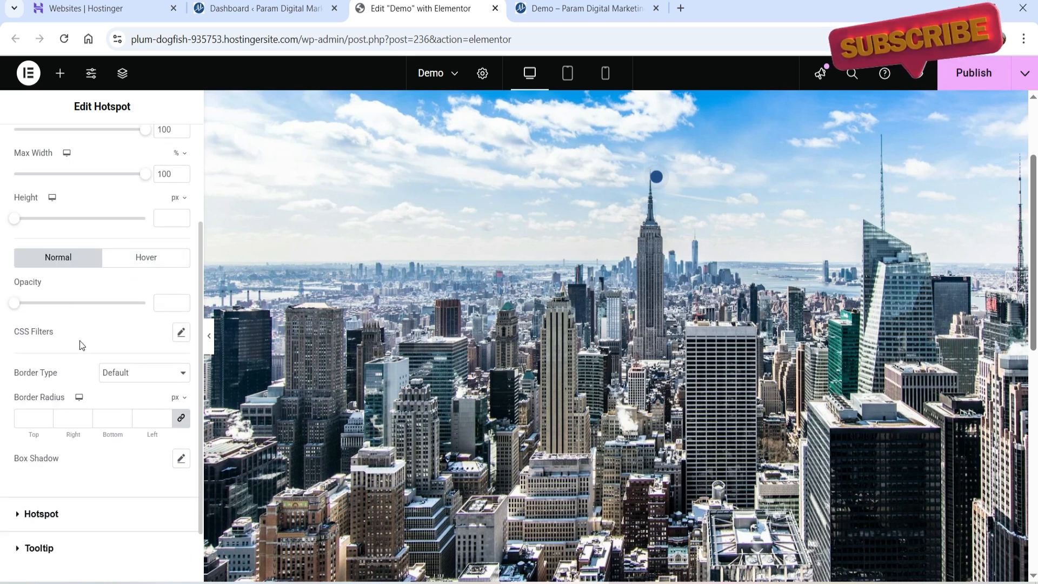
scroll(81, 342, "down", 1)
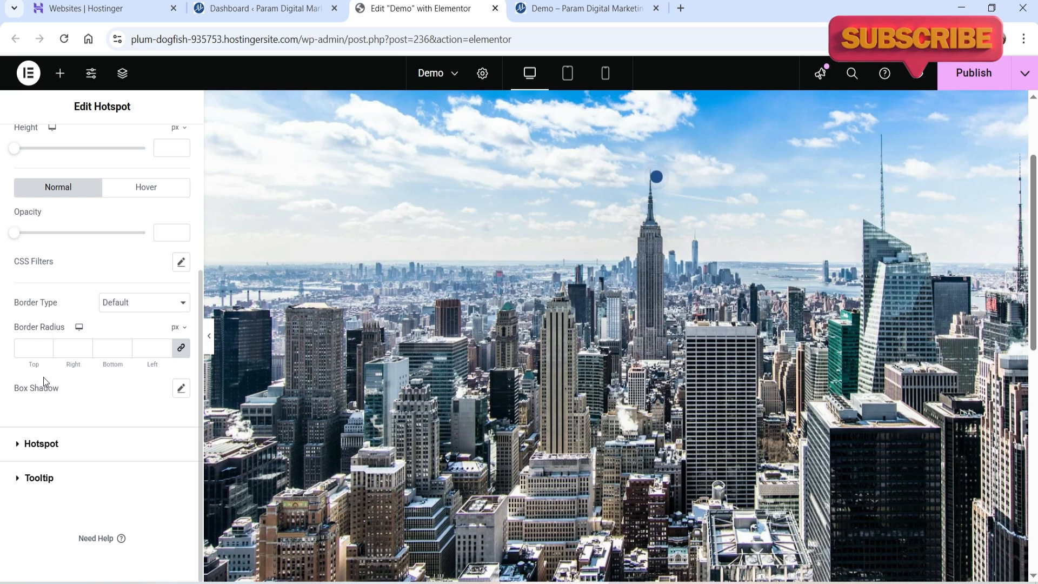
left_click(95, 448)
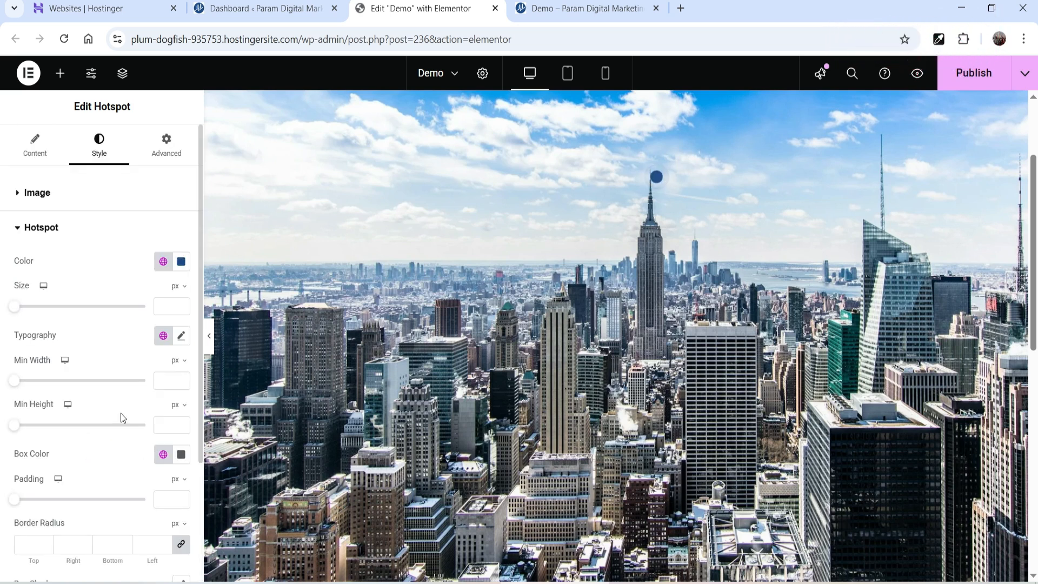
left_click(651, 184)
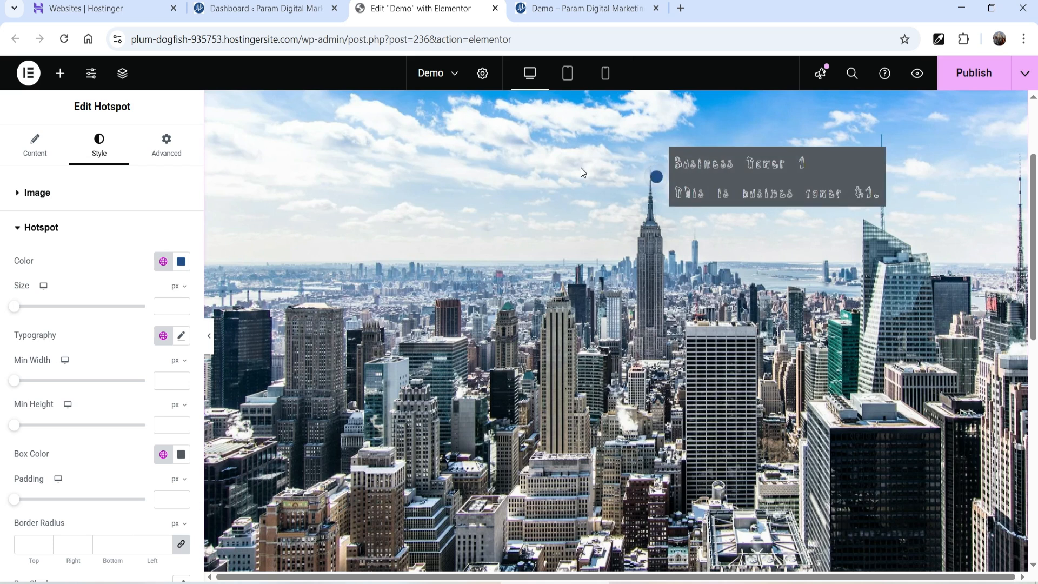
mouse_move(21, 308)
left_mouse_down()
mouse_move(51, 308)
mouse_move(32, 310)
left_mouse_up()
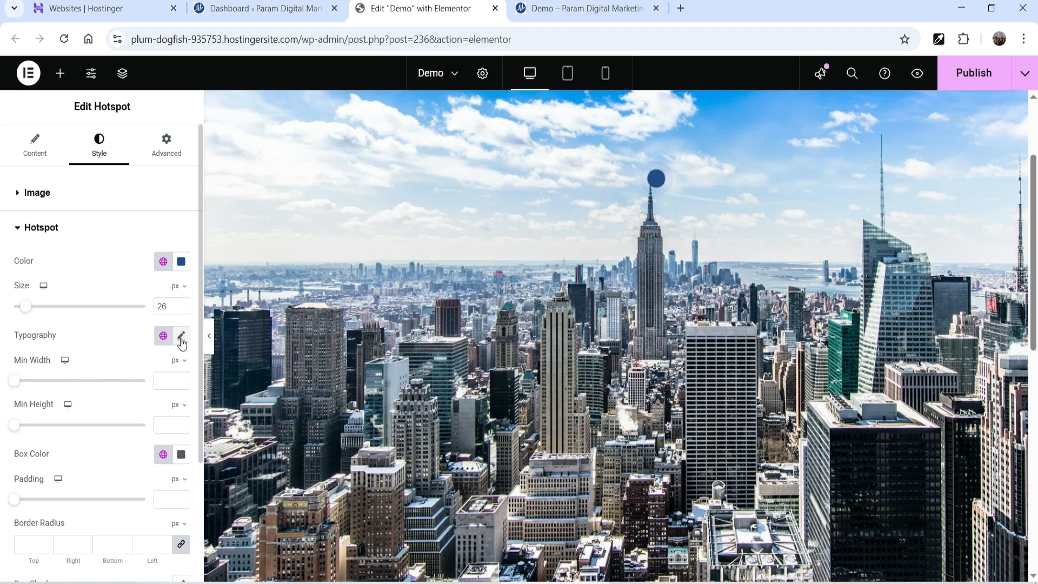
left_click(658, 192)
- Enter 'label' as the first hotspot item's Label
left_click(34, 142)
left_click(35, 399)
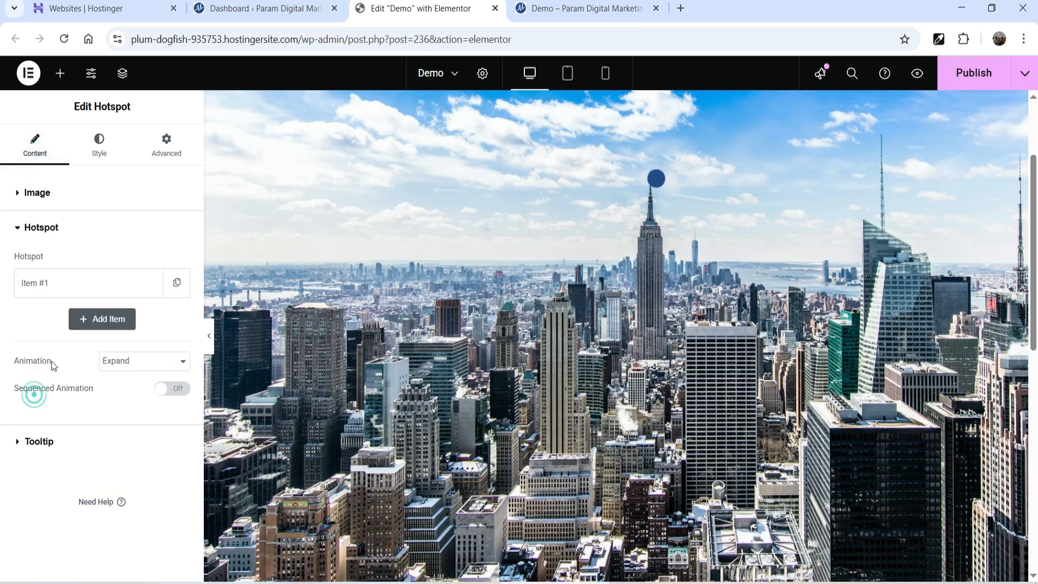
left_click(51, 291)
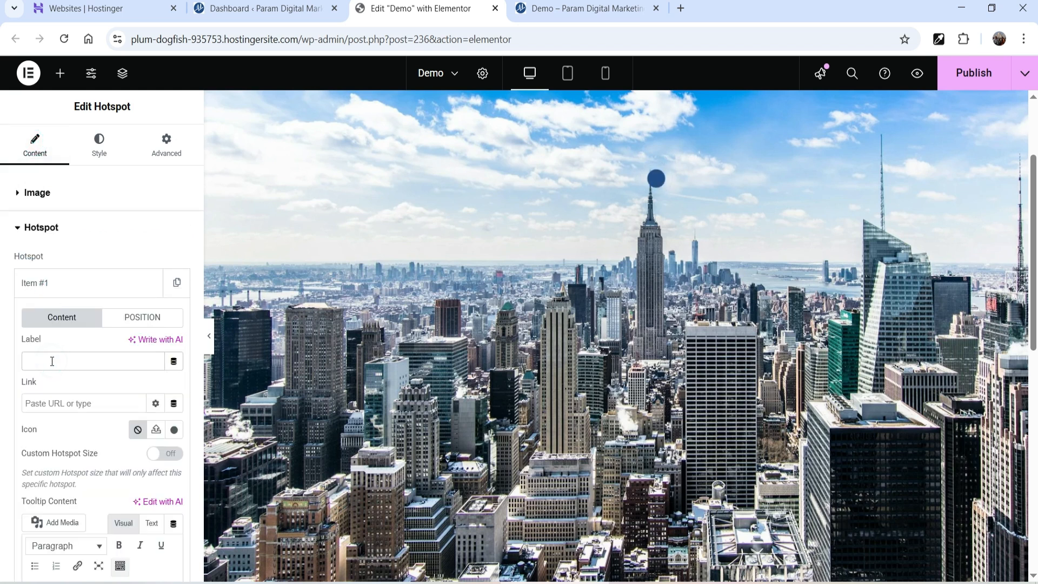
type("label")
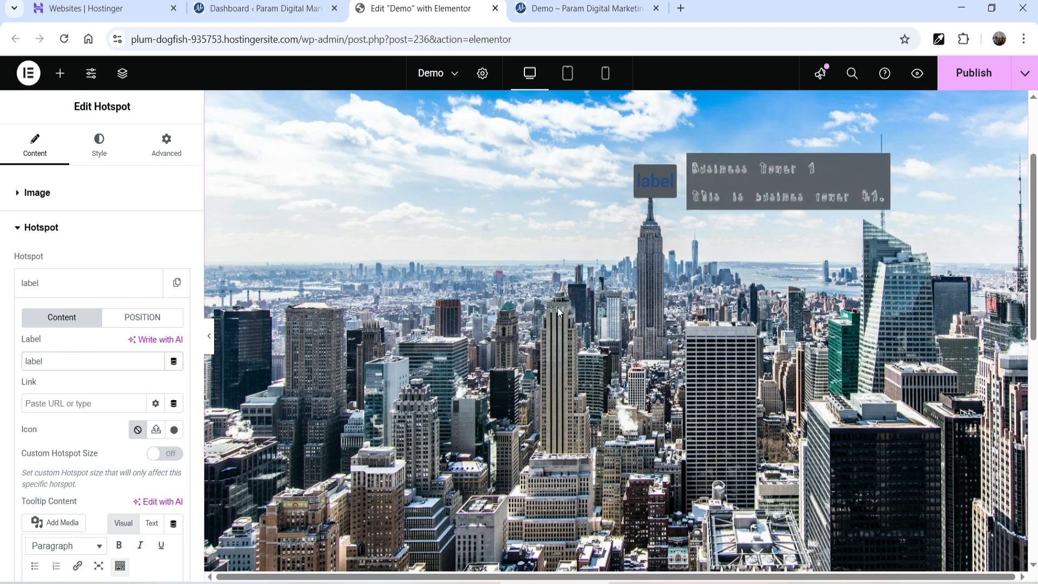
- Set the hotspot Box Color to Primary and the text Color to White
left_click(98, 152)
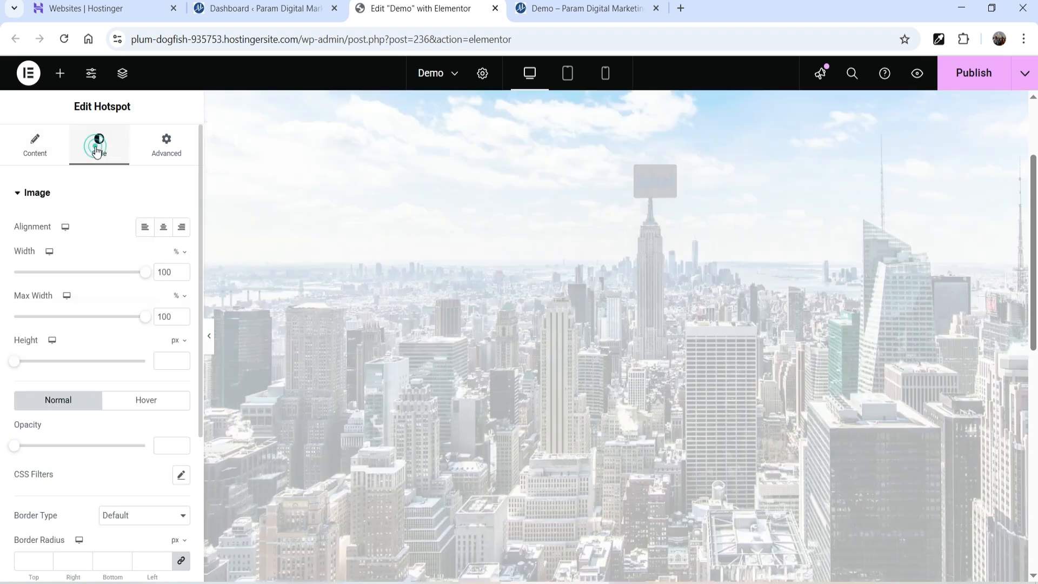
scroll(59, 211, "down", 4)
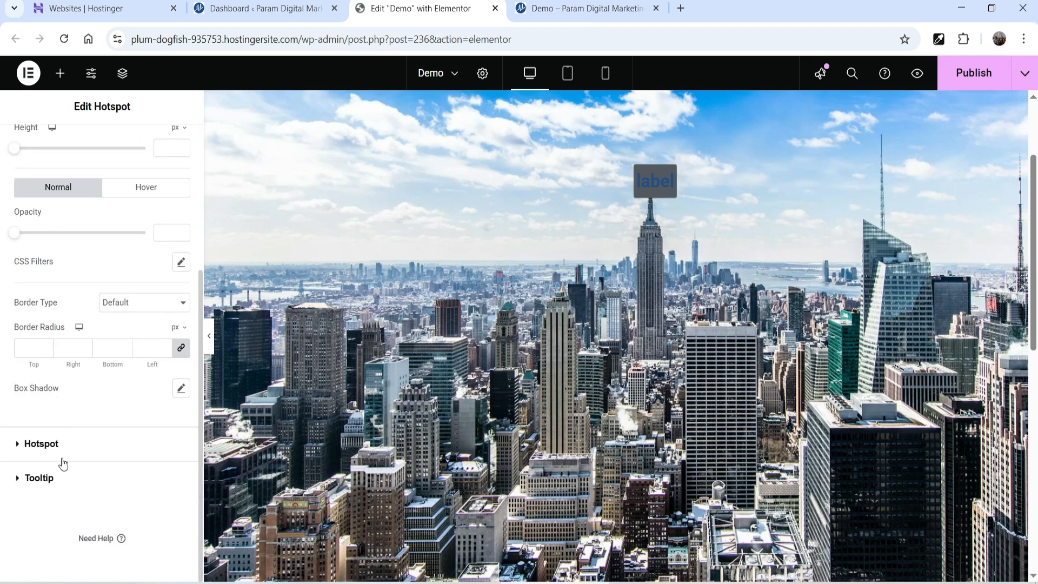
left_click(43, 444)
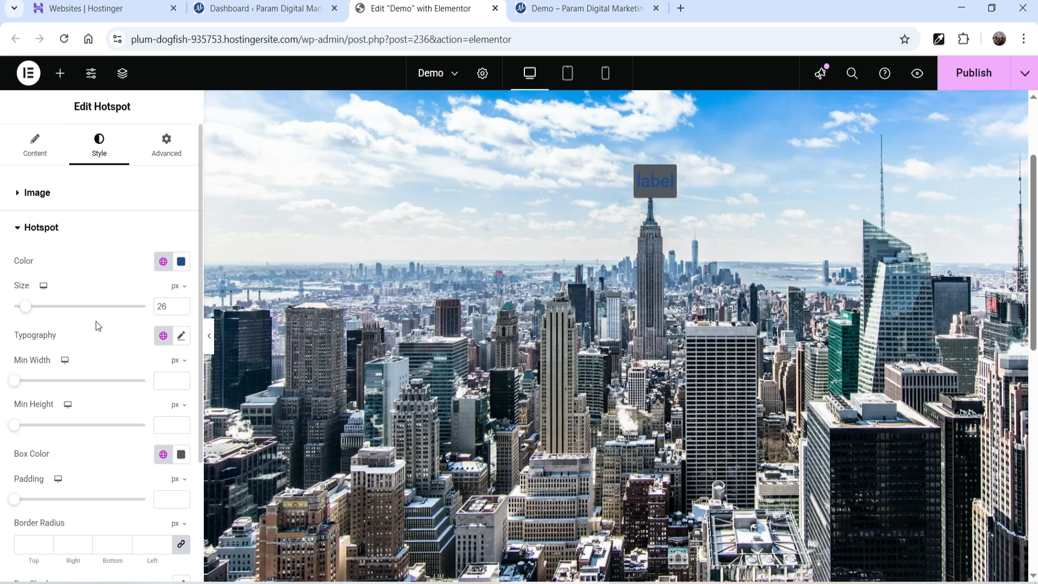
scroll(124, 366, "down", 3)
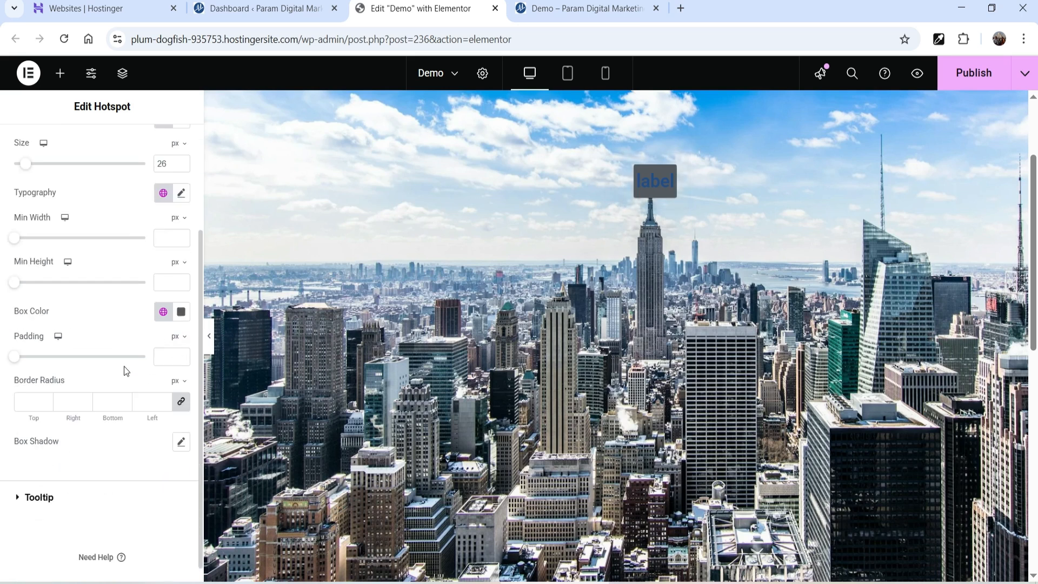
left_click(163, 311)
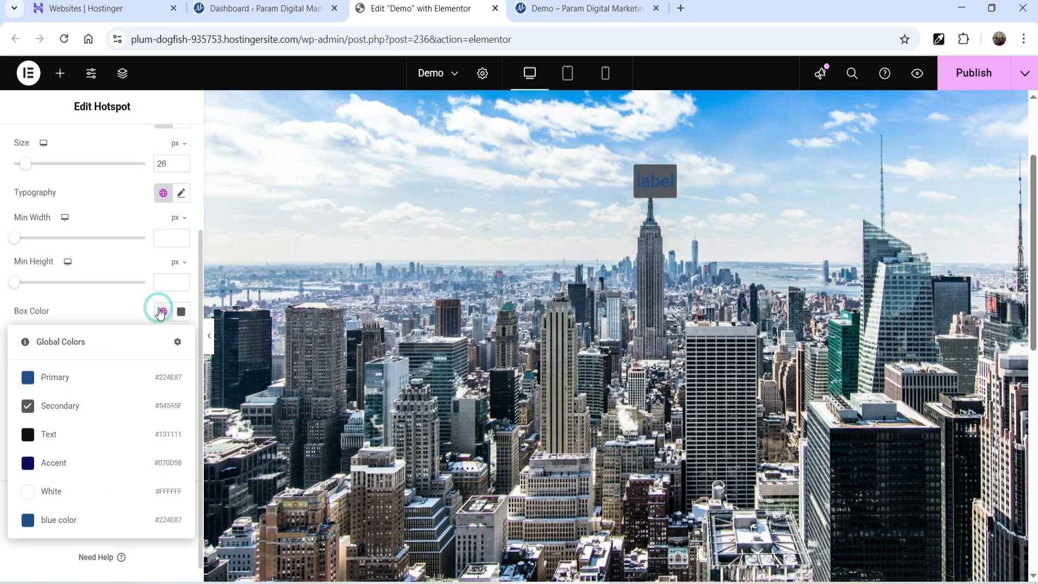
left_click(33, 378)
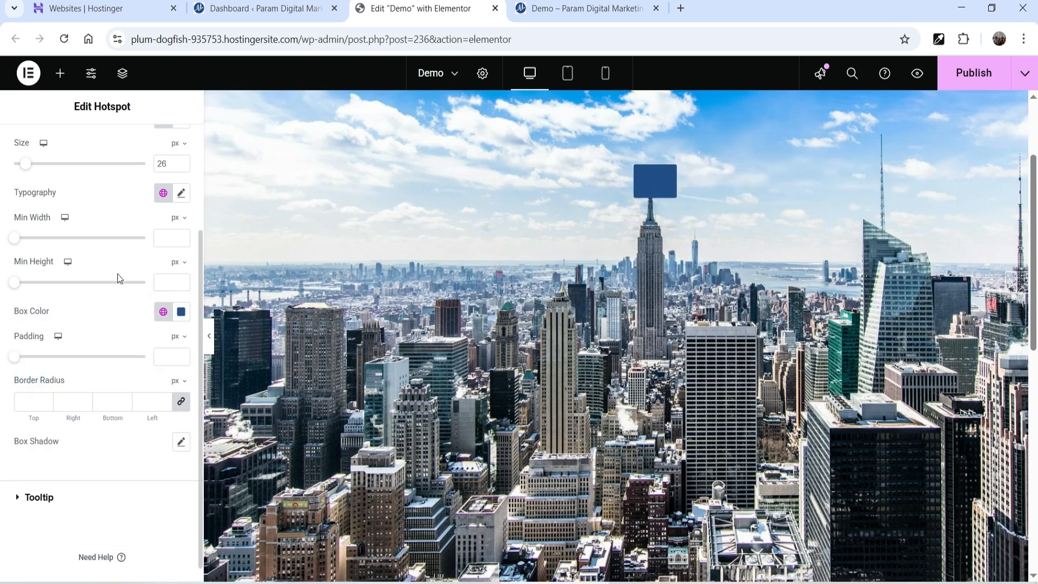
scroll(114, 281, "up", 1)
scroll(121, 273, "up", 1)
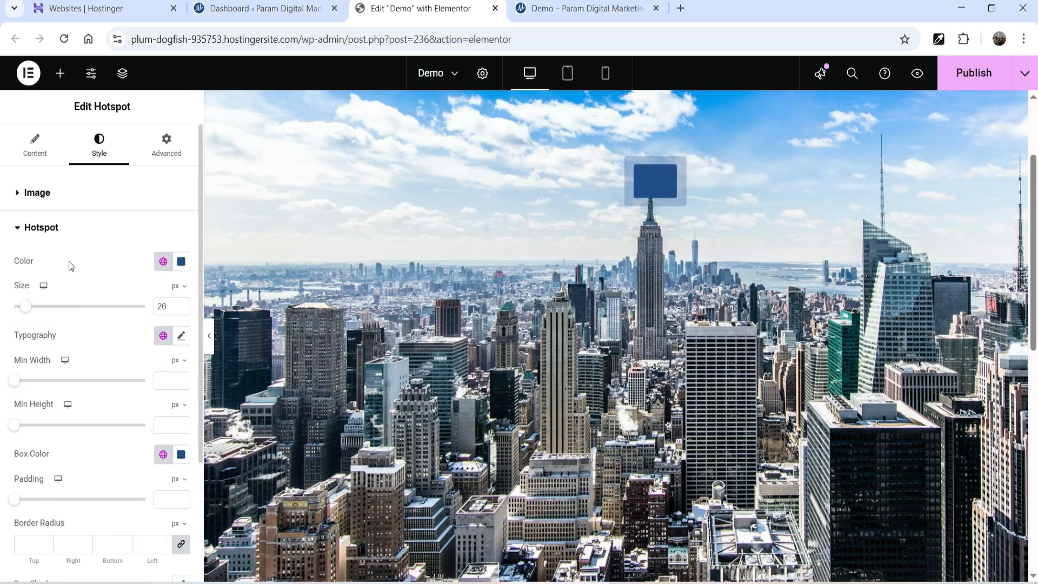
left_click(163, 262)
left_click(89, 440)
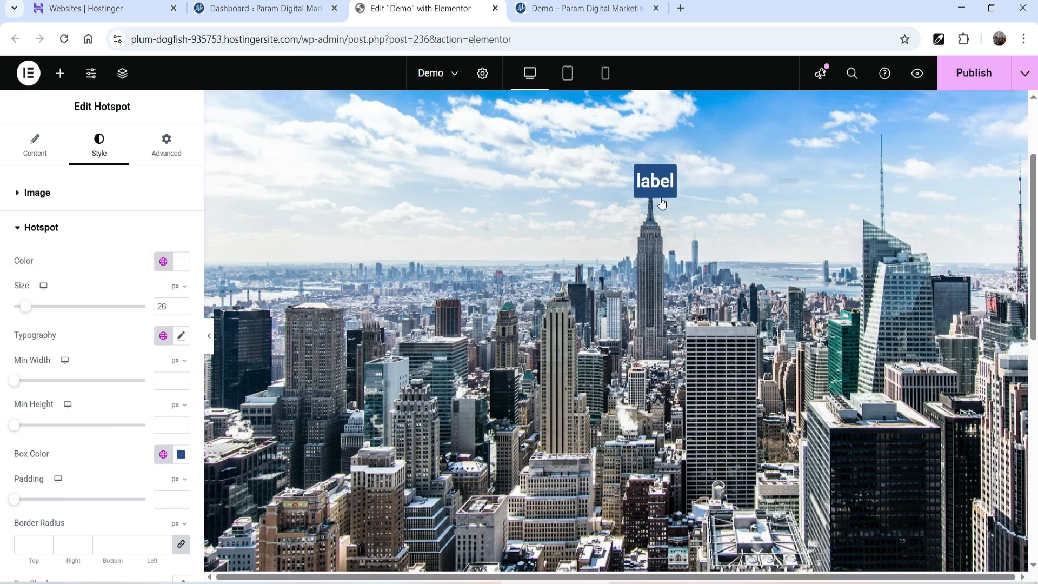
- Set the label typography to size 18 and weight 400 (Normal)
mouse_move(658, 184)
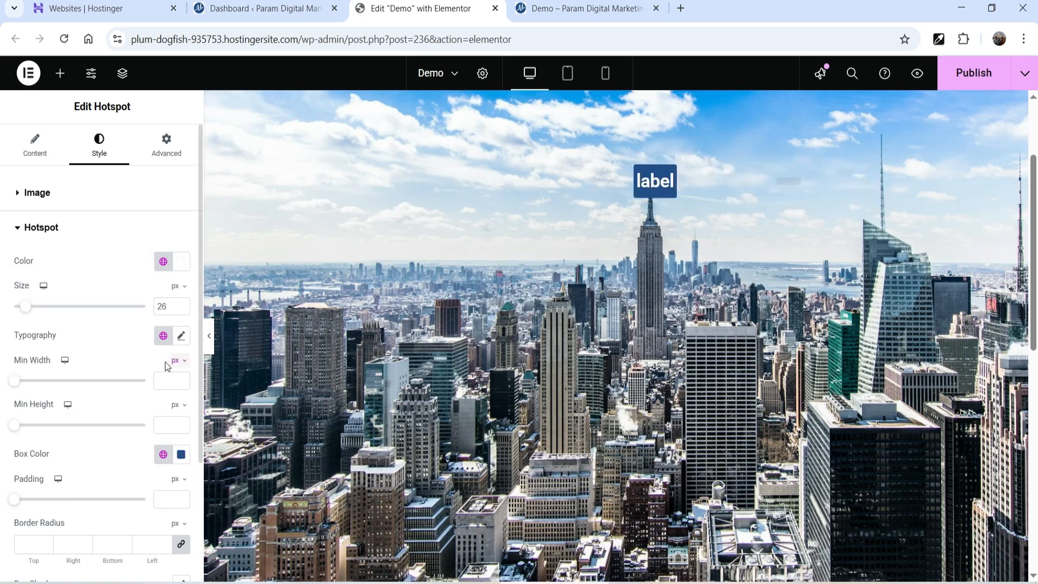
left_click(182, 336)
left_click(153, 451)
type("18")
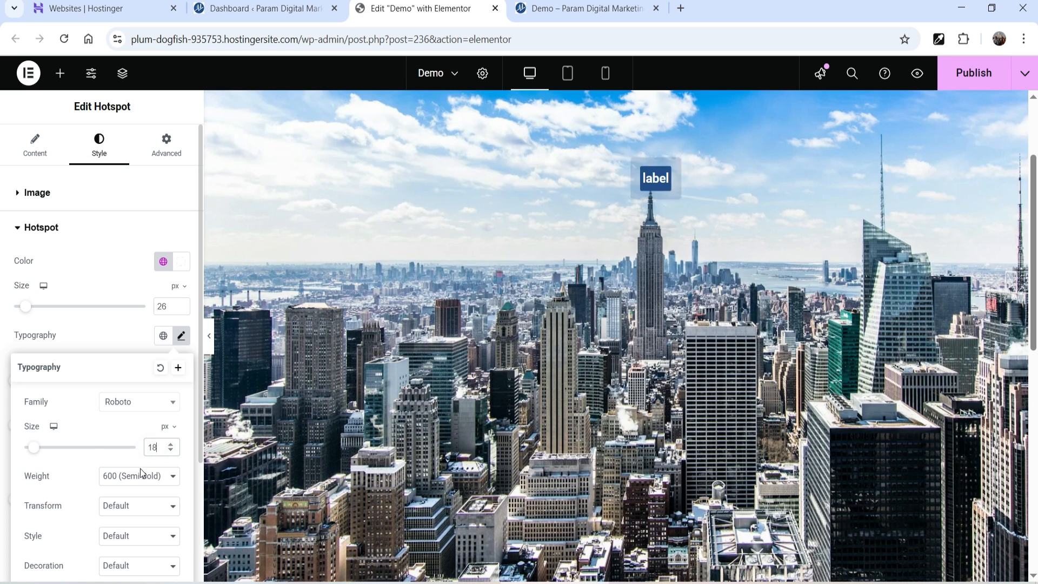
scroll(92, 448, "down", 3)
left_click(143, 317)
left_click(140, 392)
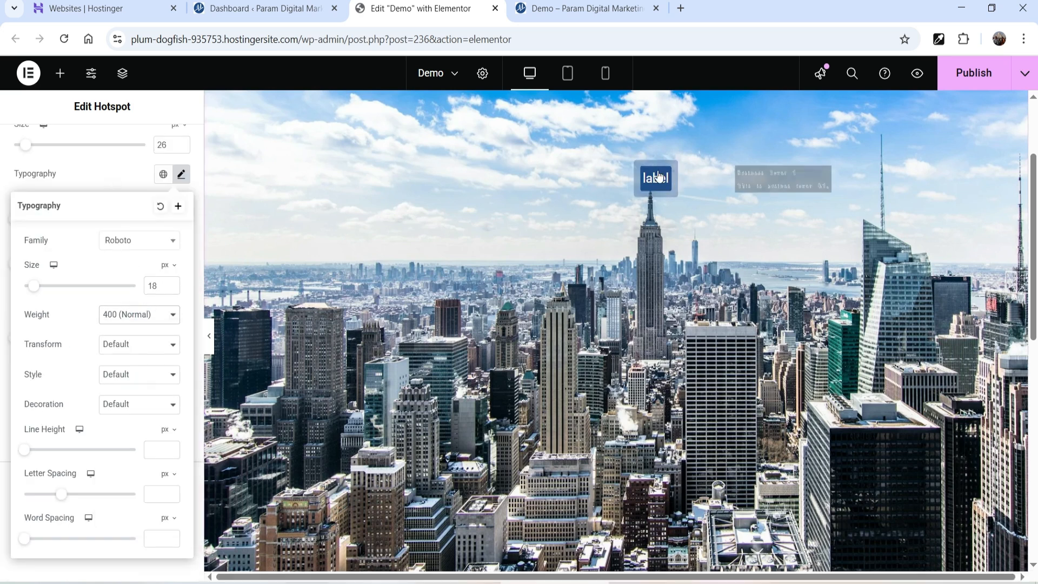
left_click(650, 235)
- Clear the existing label text from the first hotspot item
mouse_move(660, 189)
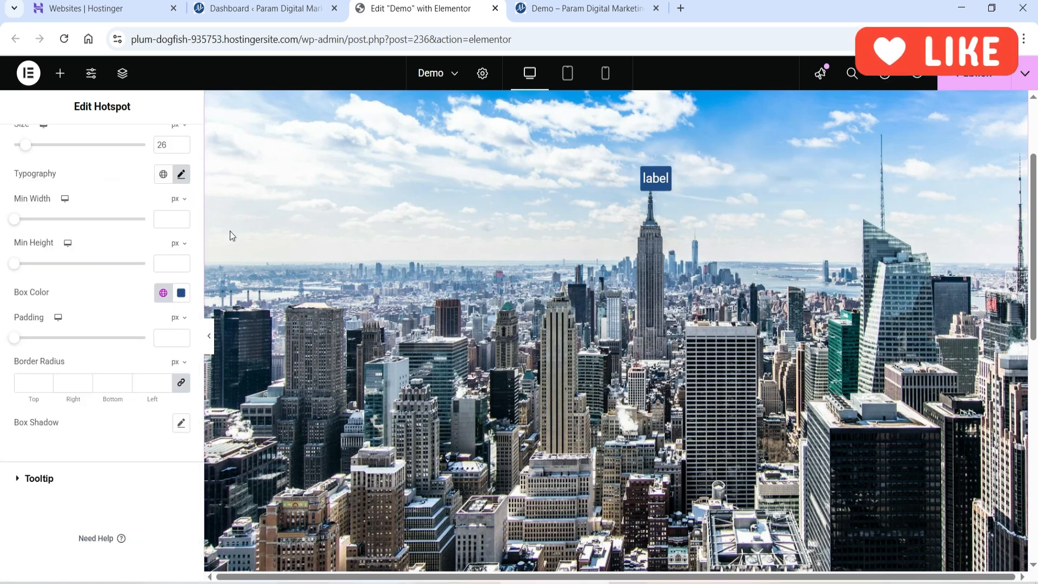
scroll(86, 227, "up", 3)
left_click(34, 147)
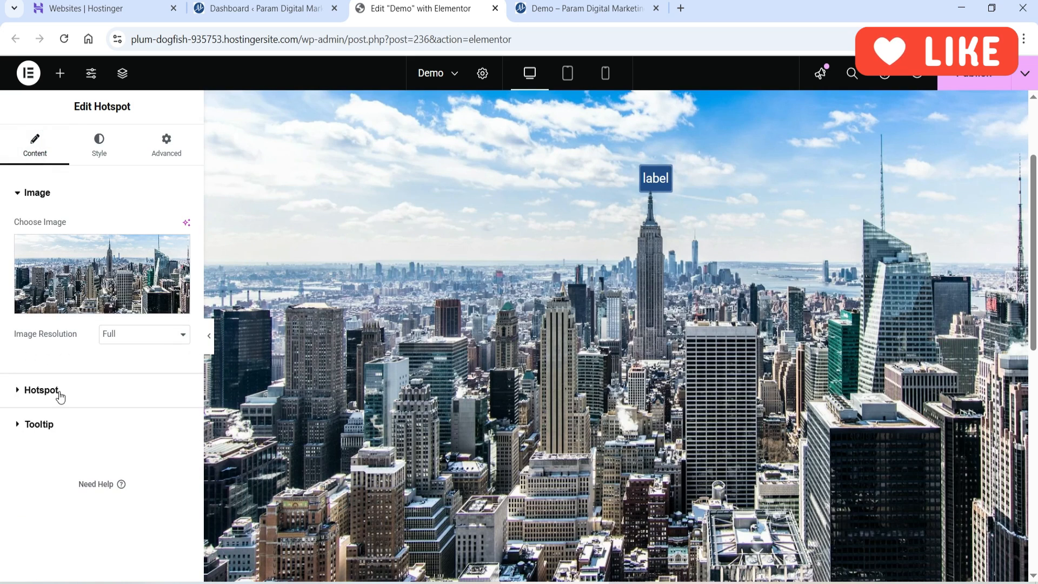
left_click(58, 391)
left_click(62, 291)
double_click(54, 362)
key("BackSpace")
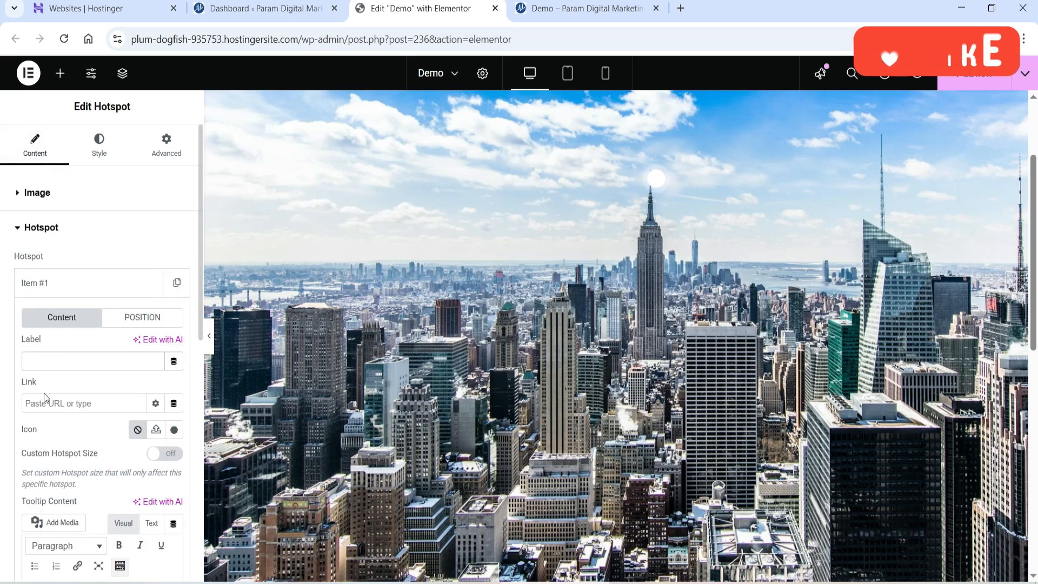
- Set the hotspot icon to Broadcast Tower, found by searching 'towe' in the icon library
left_click(174, 430)
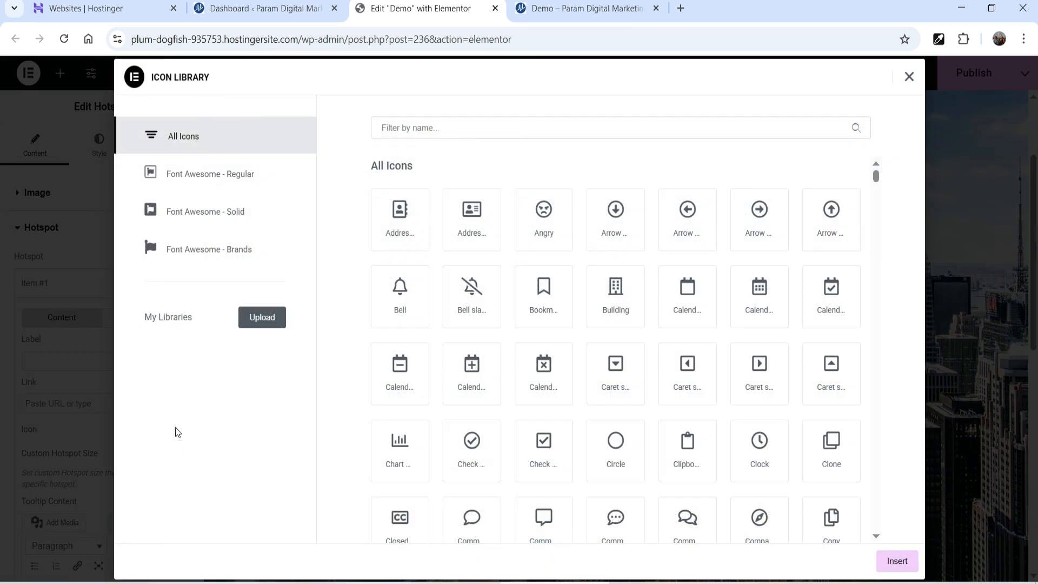
left_click(433, 121)
type("tow")
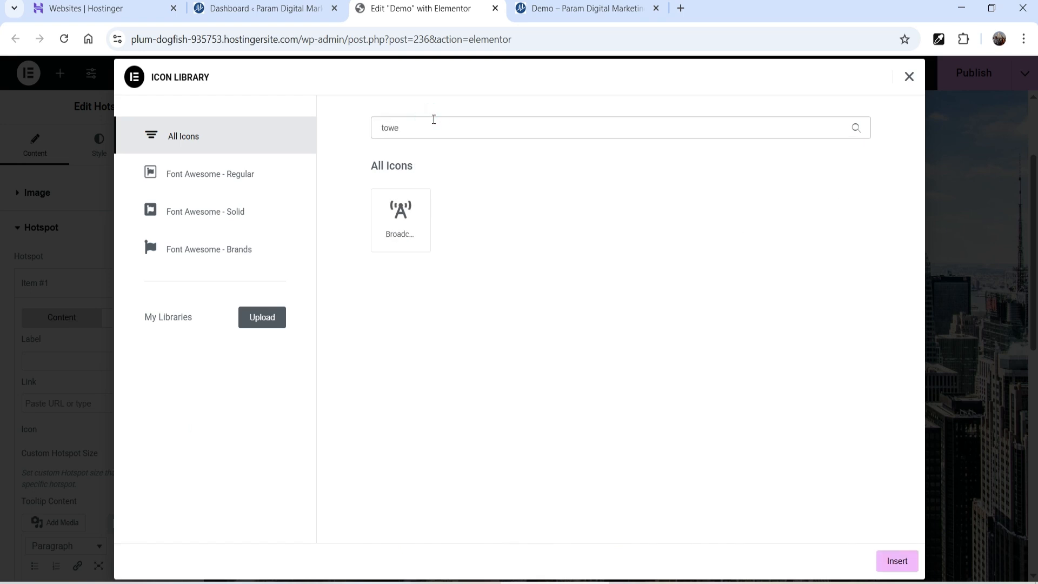
type("e")
left_click(392, 222)
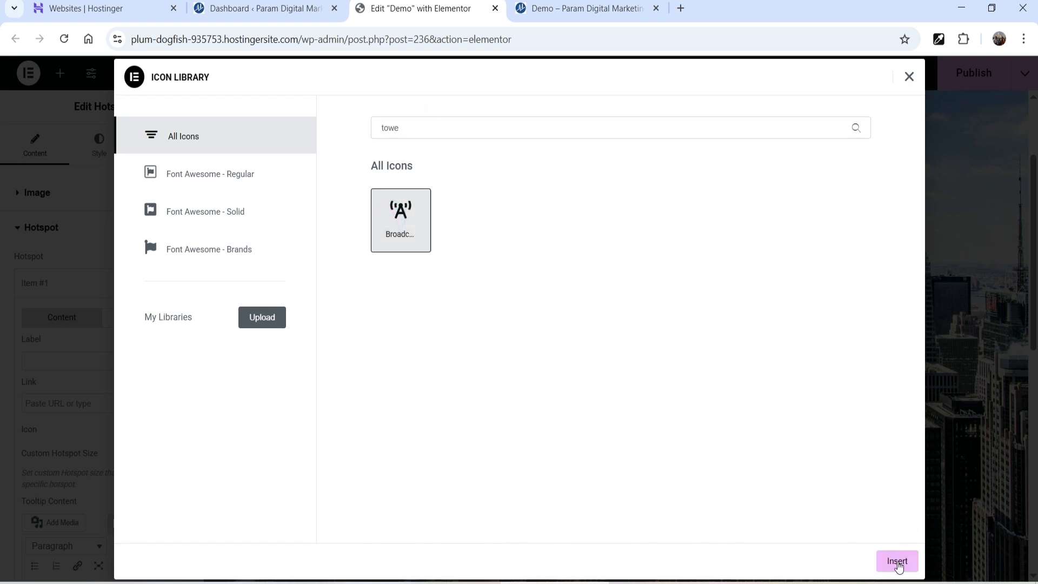
left_click(897, 563)
mouse_move(657, 189)
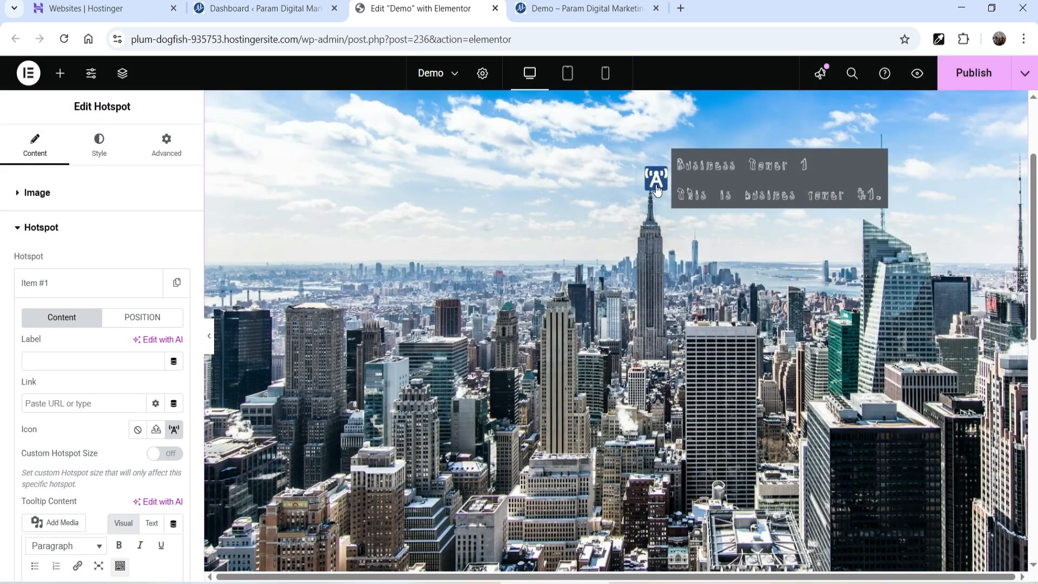
left_click(57, 226)
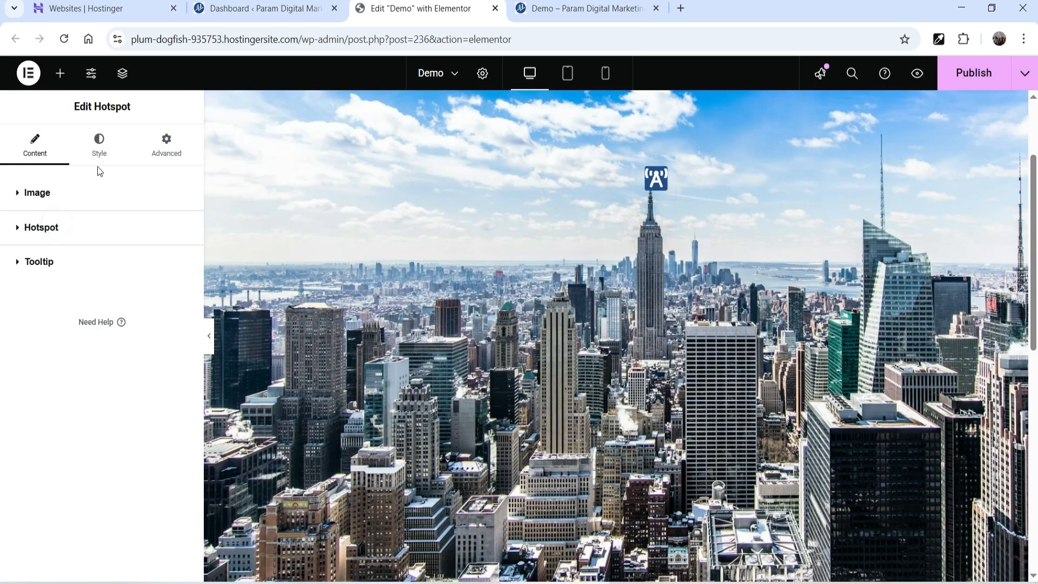
left_click(99, 145)
- Give the hotspot box an initial padding of 8 px under Style > Hotspot
scroll(102, 271, "down", 4)
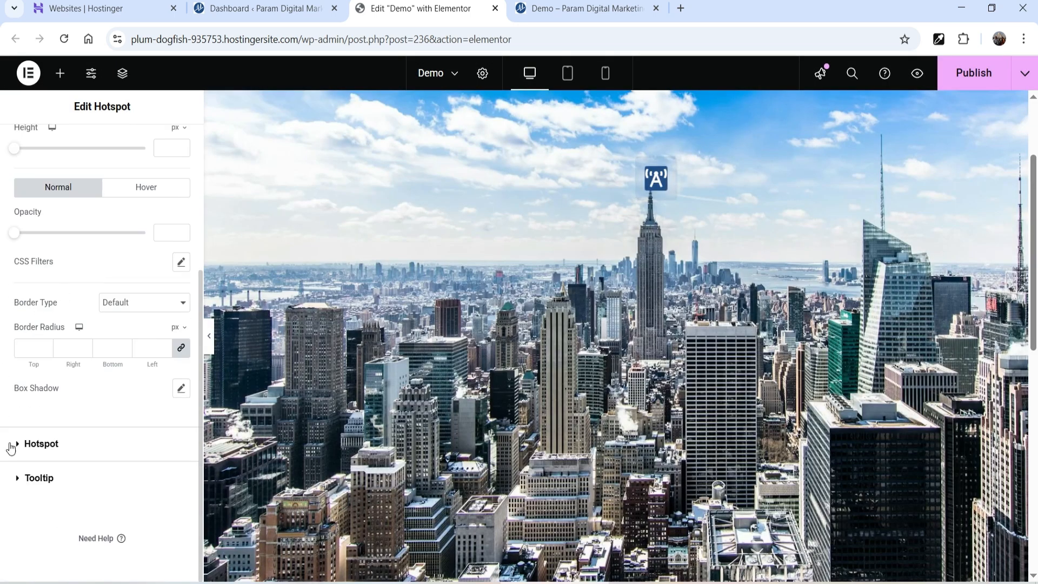
left_click(53, 445)
scroll(115, 359, "down", 3)
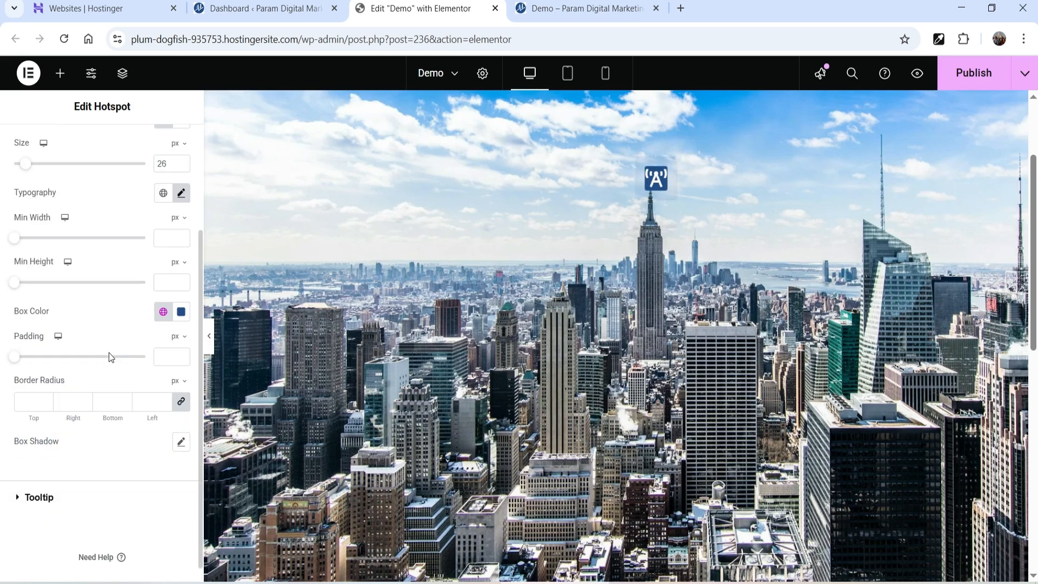
left_click(27, 403)
left_click(184, 358)
type("1")
left_click(183, 354)
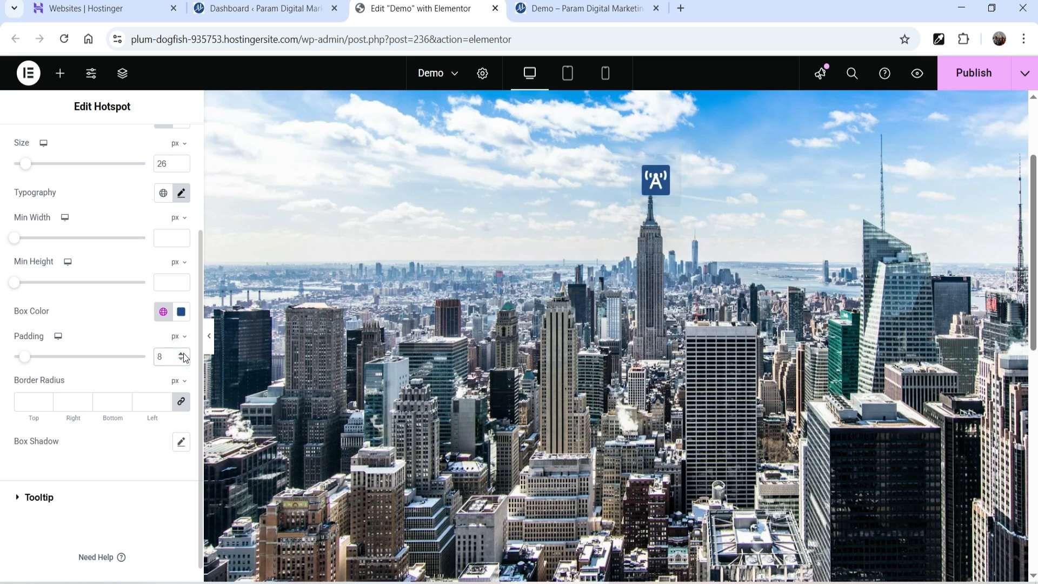
- Round all hotspot corners to a 50% border radius and raise padding to 11 px
left_click(43, 399)
type("4")
left_click(44, 400)
left_click(45, 400)
left_click(179, 382)
left_click(176, 402)
left_click(31, 402)
type("50")
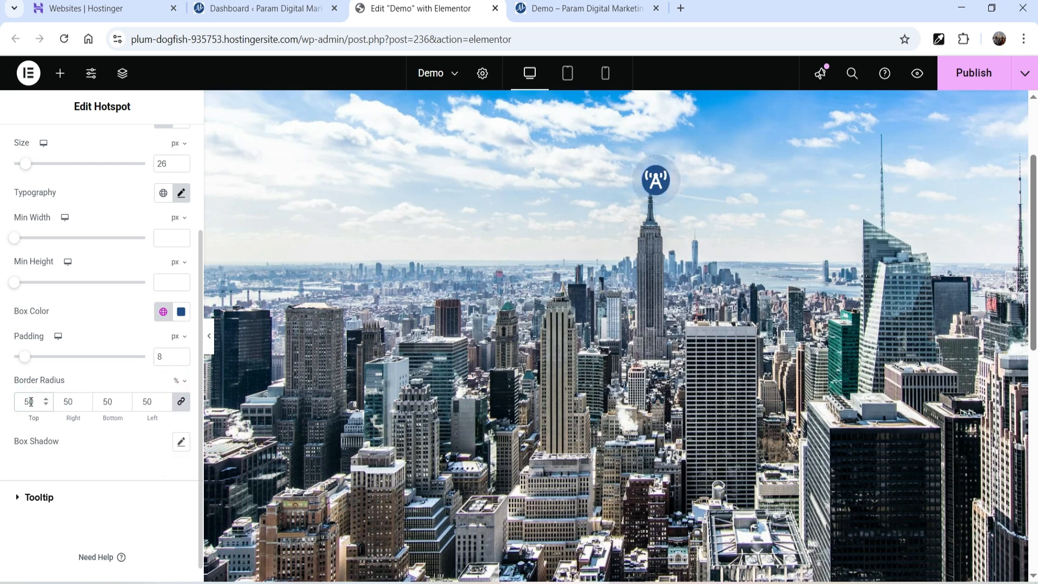
triple_click(180, 353)
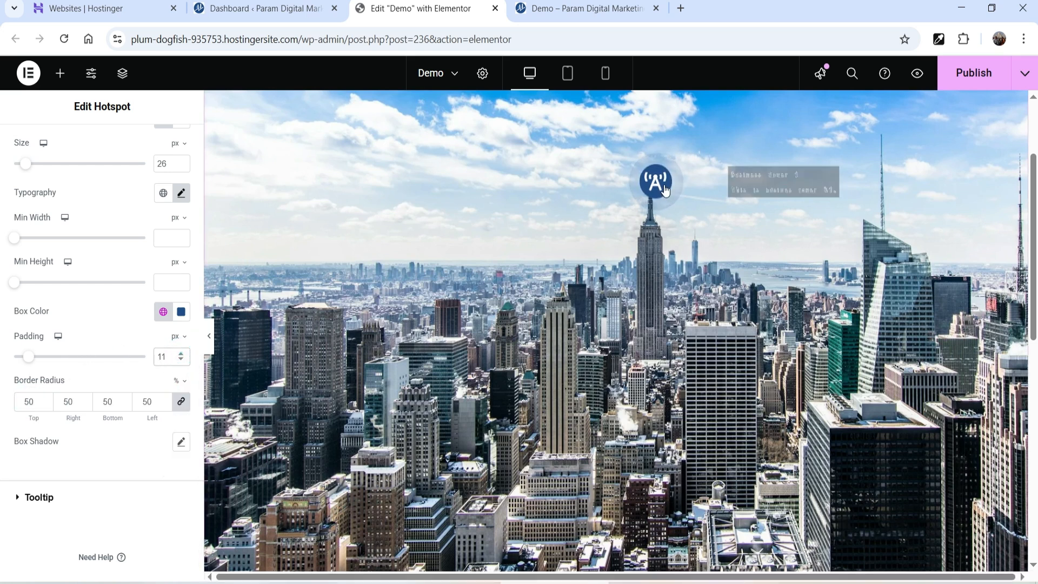
scroll(79, 335, "up", 2)
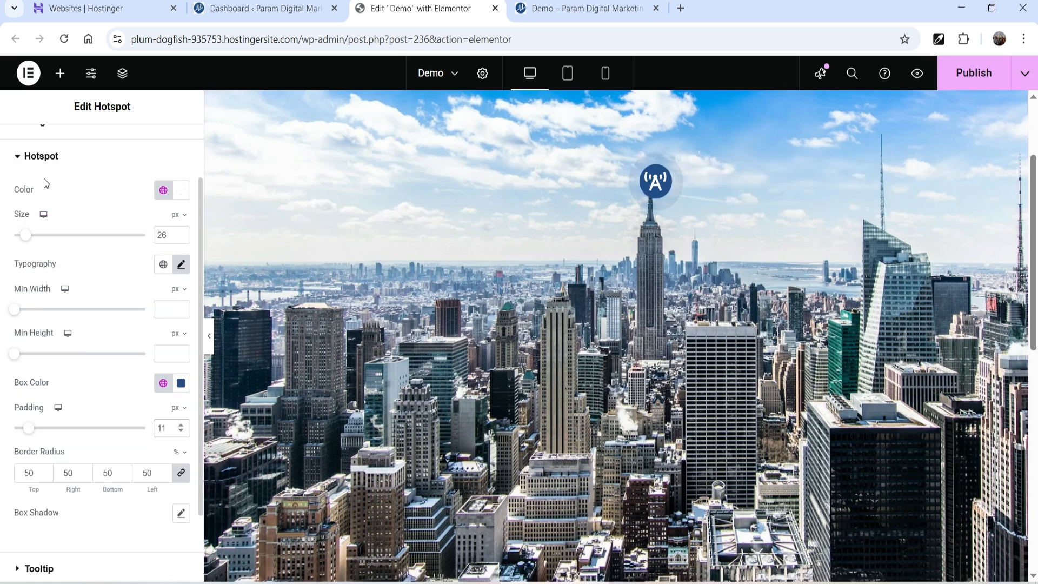
left_click(49, 160)
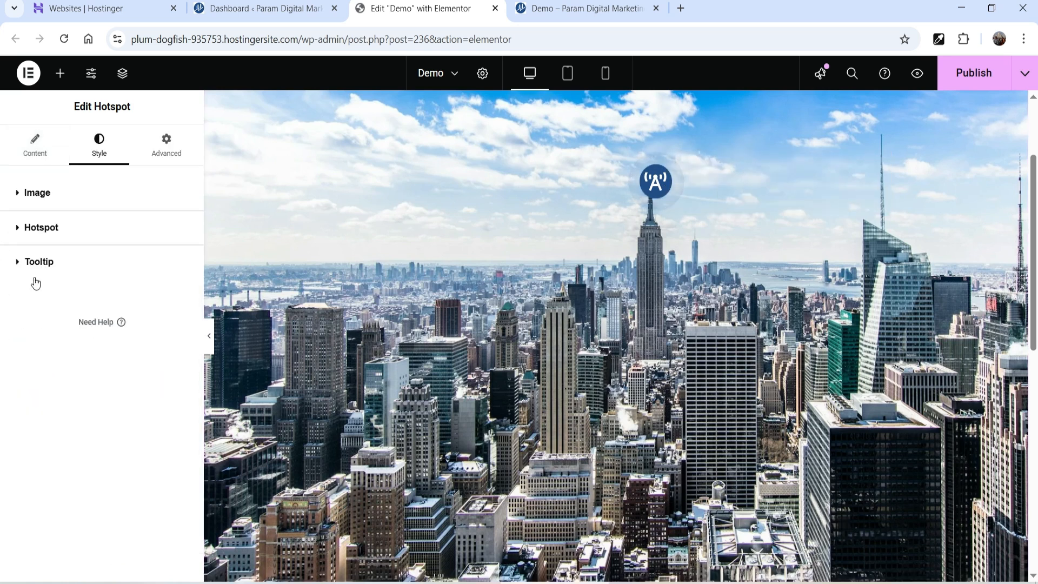
- Set the tooltip typography to Roboto Slab at 17 px
left_click(46, 263)
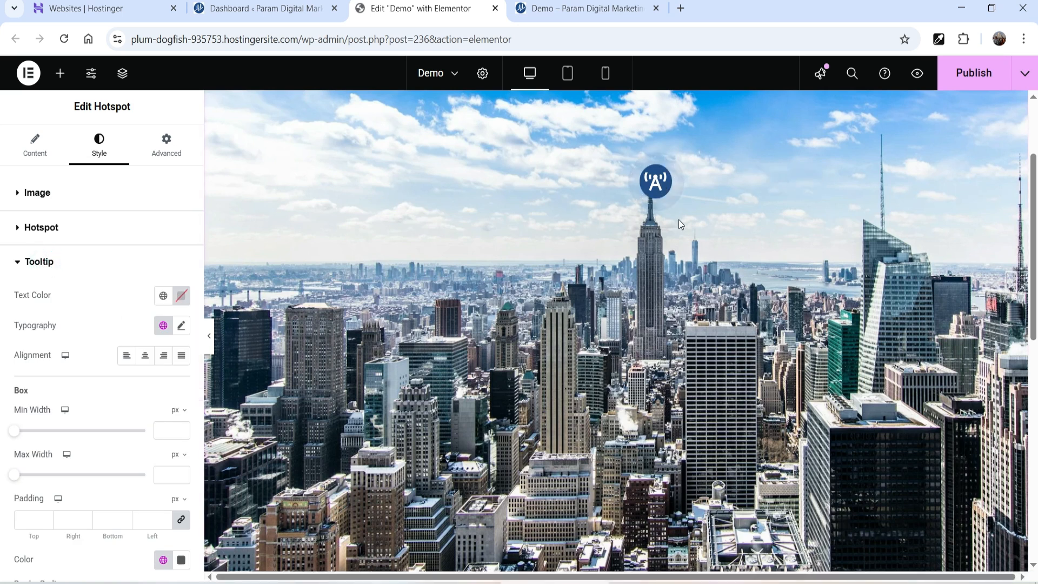
left_click(181, 326)
left_click(138, 393)
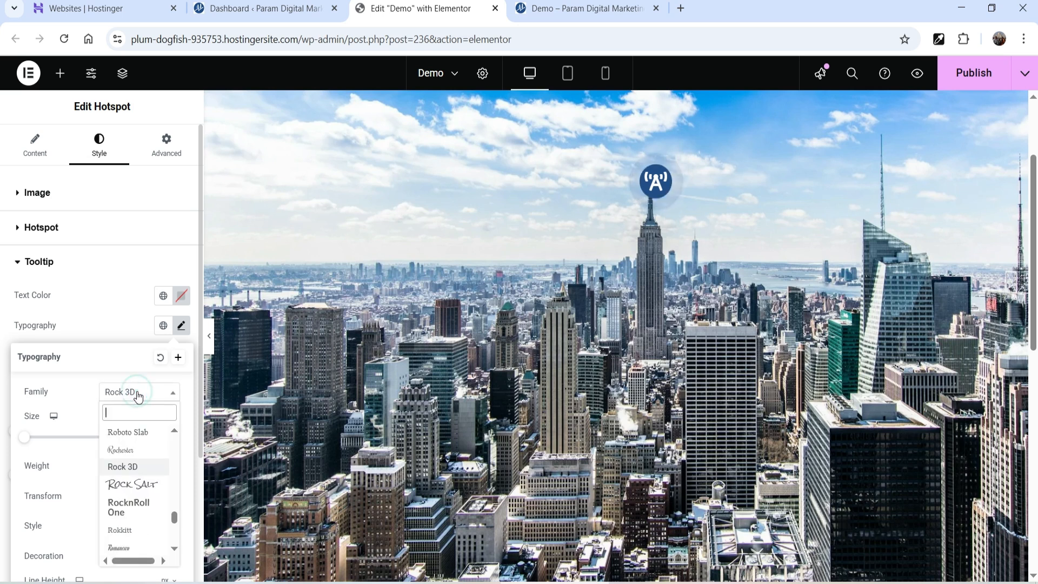
left_click(146, 433)
left_click(154, 437)
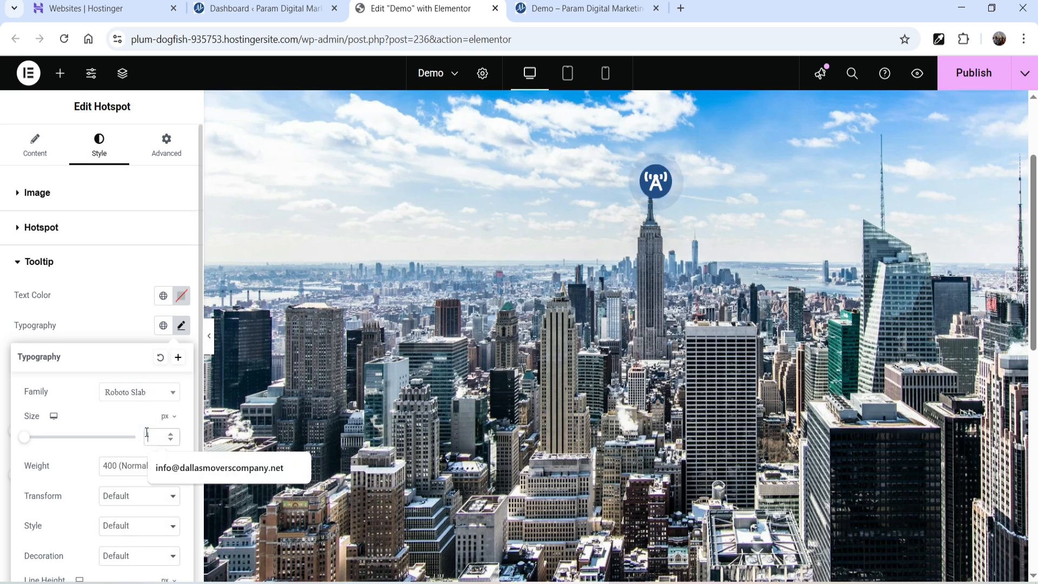
type("17")
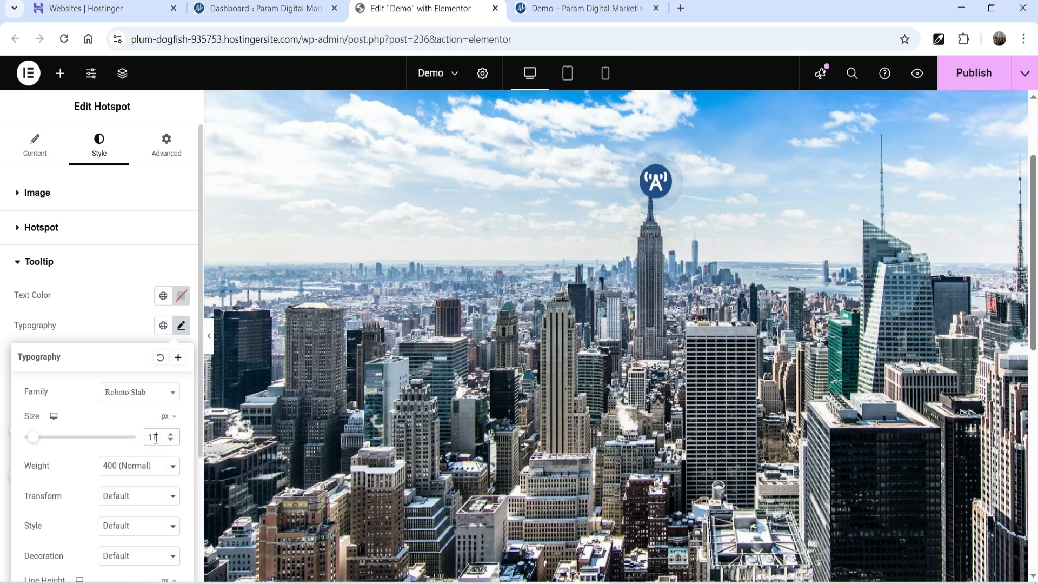
left_click(89, 332)
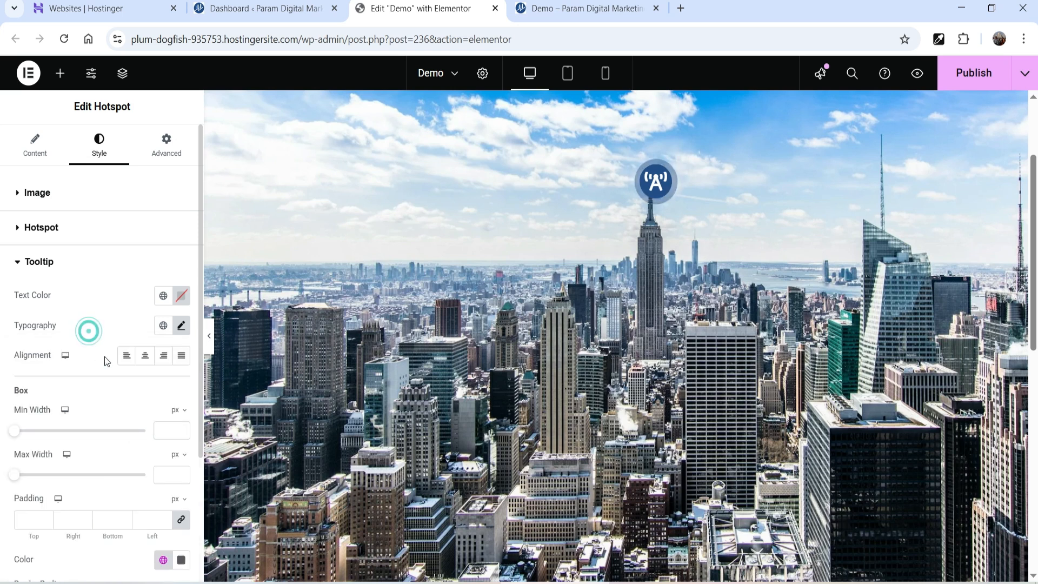
- Centre the tooltip text and make its colour white
left_click(145, 354)
scroll(140, 376, "down", 2)
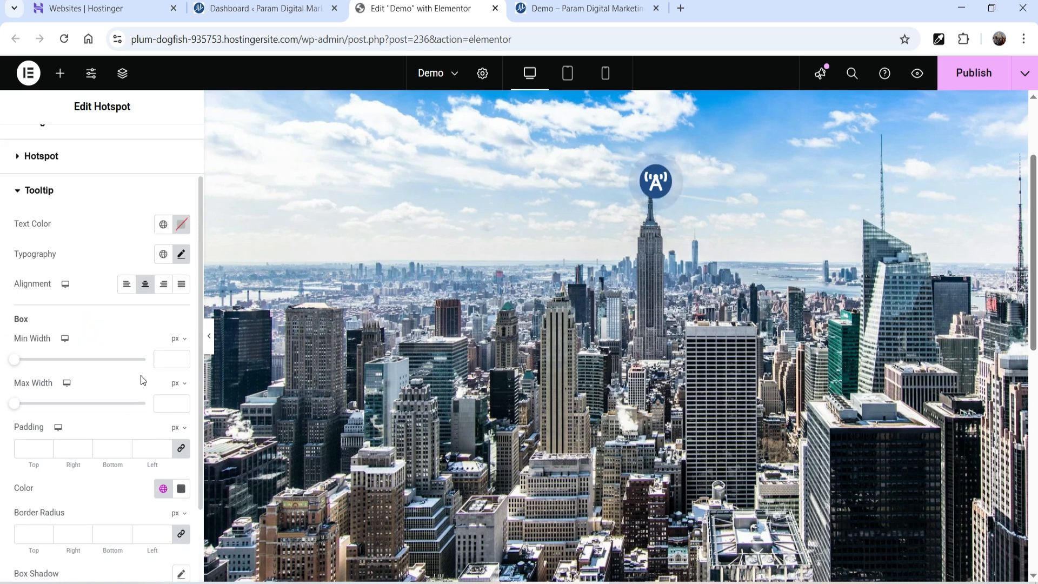
scroll(148, 388, "down", 2)
left_click(163, 389)
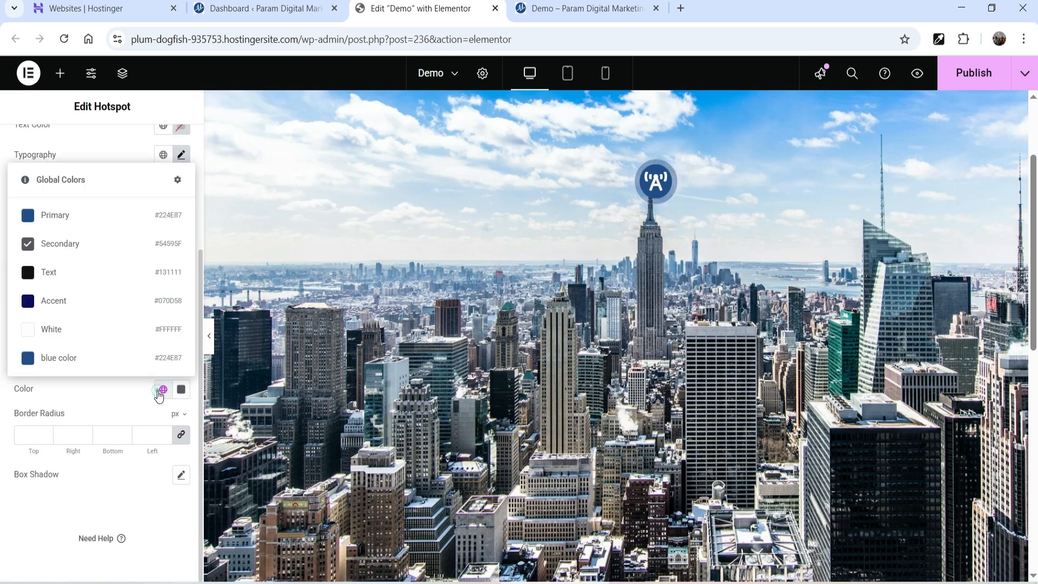
left_click(60, 331)
scroll(76, 438, "up", 2)
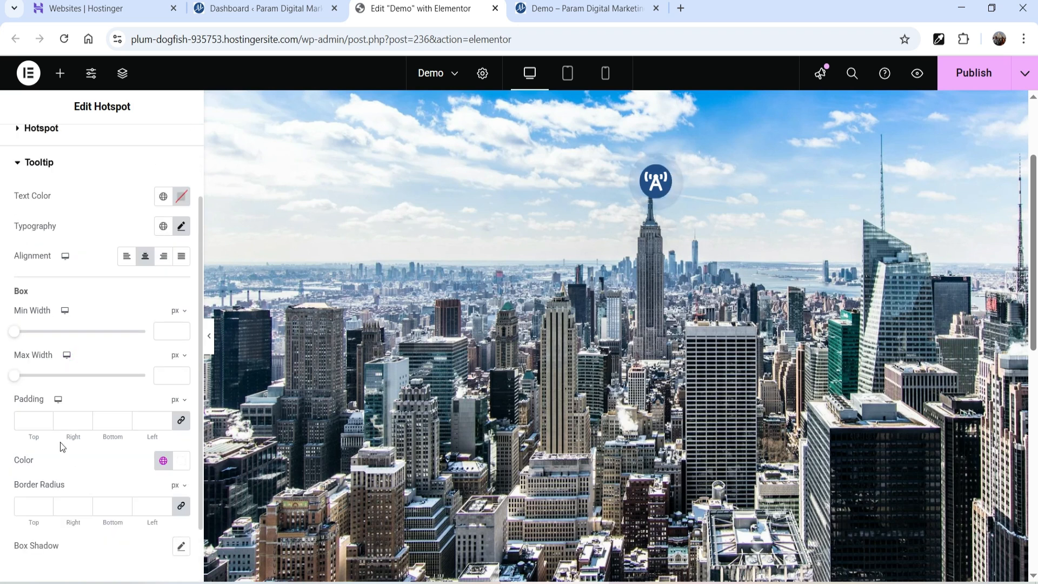
scroll(81, 237, "up", 2)
left_click(160, 268)
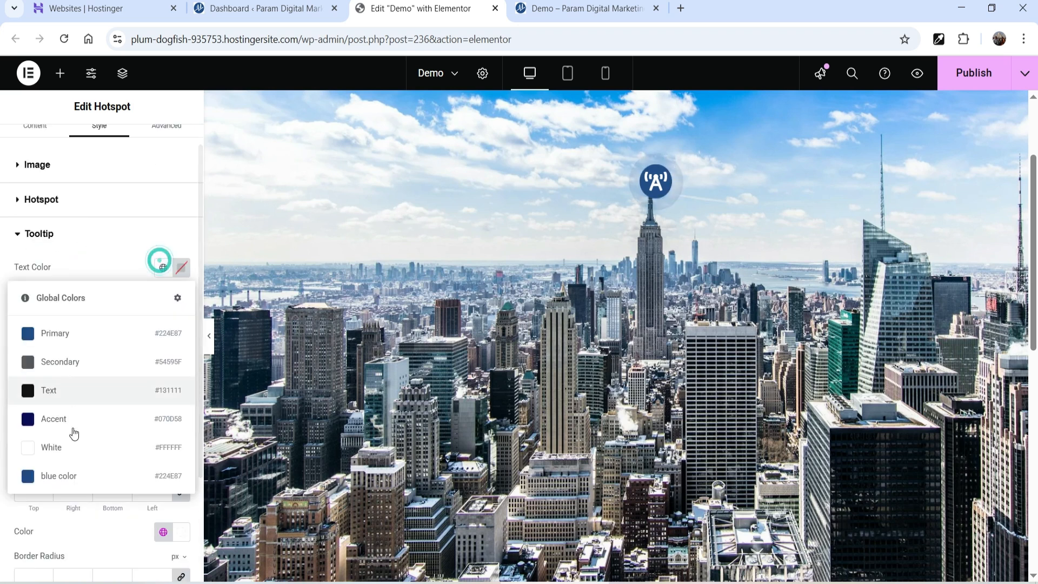
left_click(69, 445)
- Give the tooltip box the blue global colour as its background
scroll(72, 440, "down", 4)
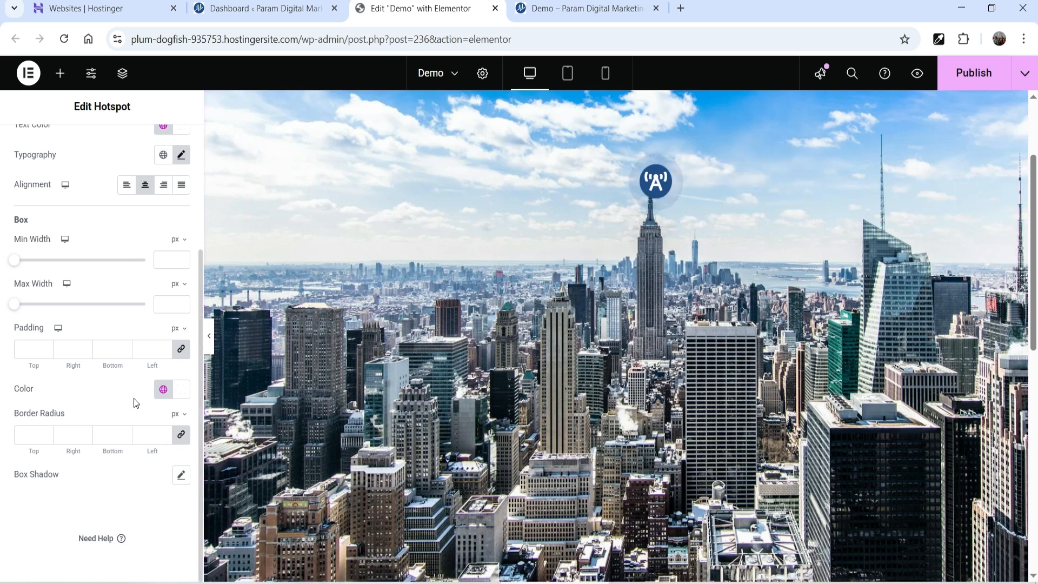
left_click(163, 389)
left_click(80, 363)
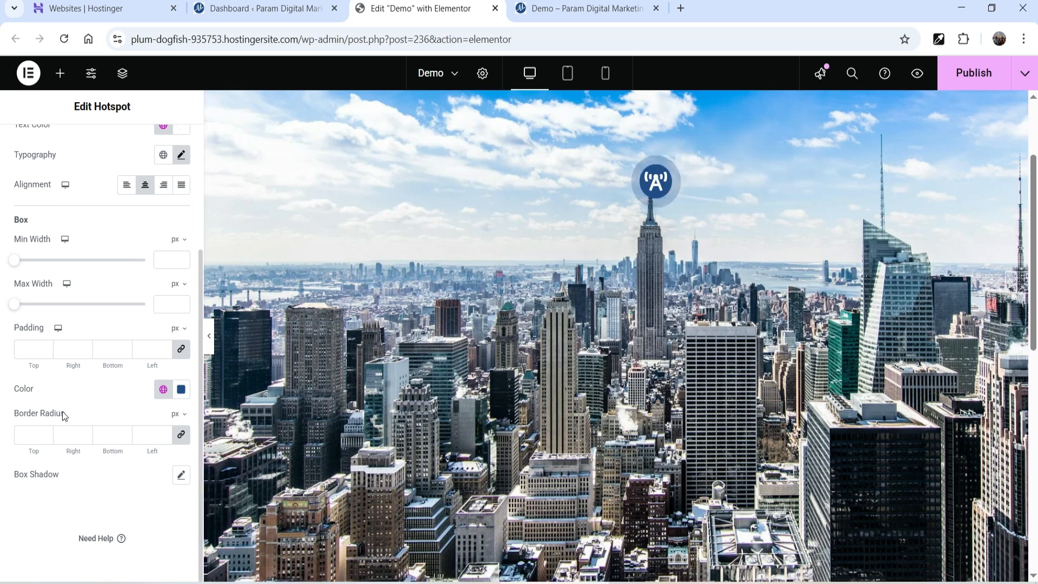
scroll(48, 262, "up", 3)
left_click(48, 261)
left_click(35, 144)
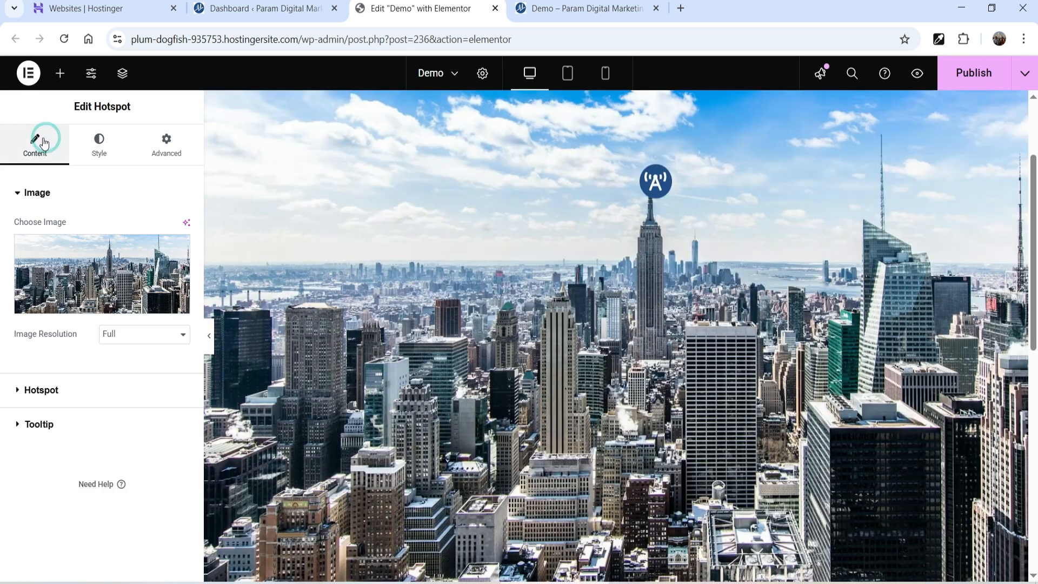
- Add a second hotspot and place it at horizontal offset 83, vertical offset 10 on the right spire
left_click(58, 395)
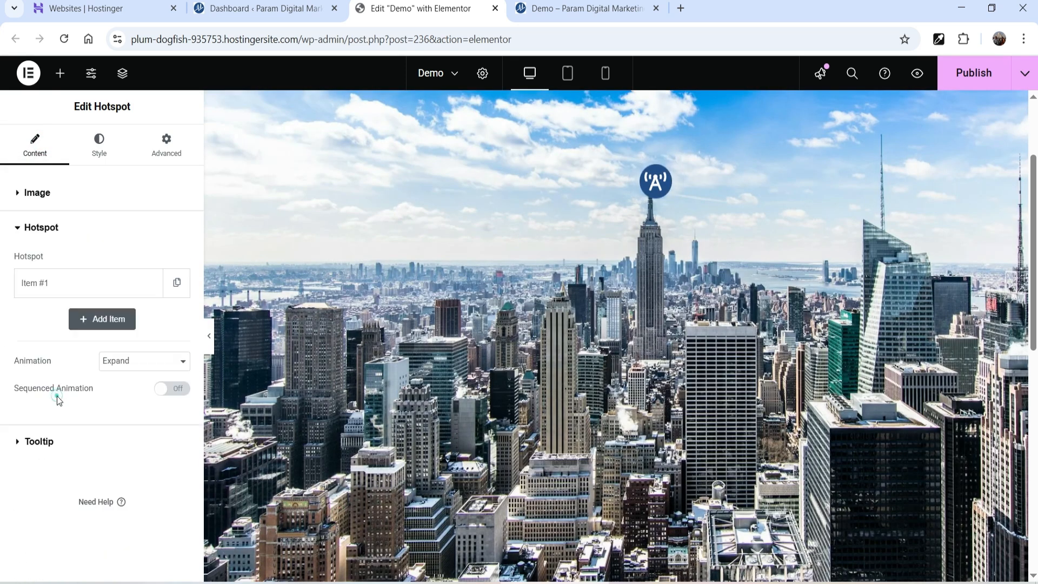
left_click(94, 316)
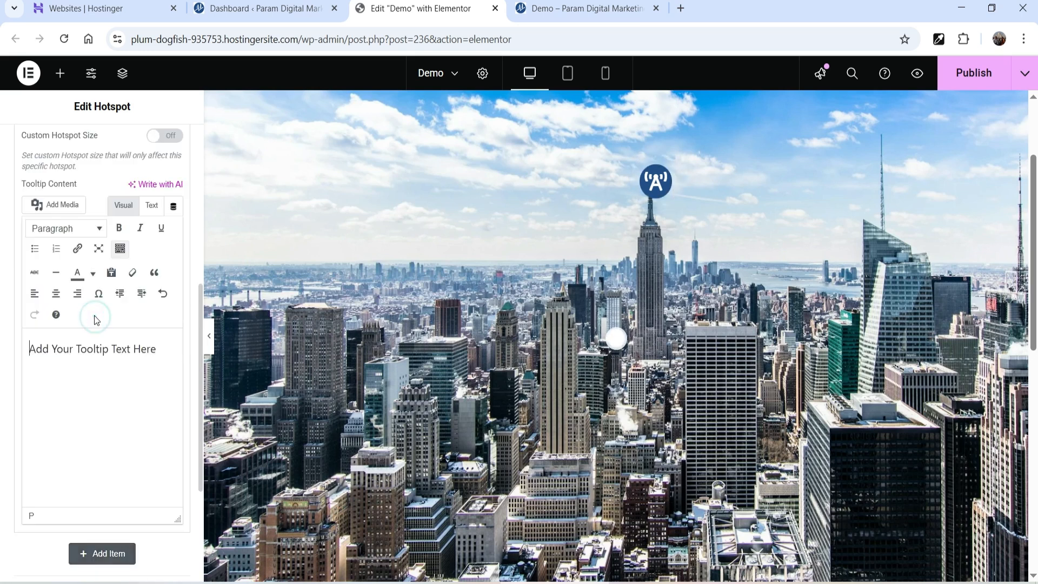
scroll(92, 385, "up", 1)
scroll(618, 416, "up", 1)
mouse_move(618, 417)
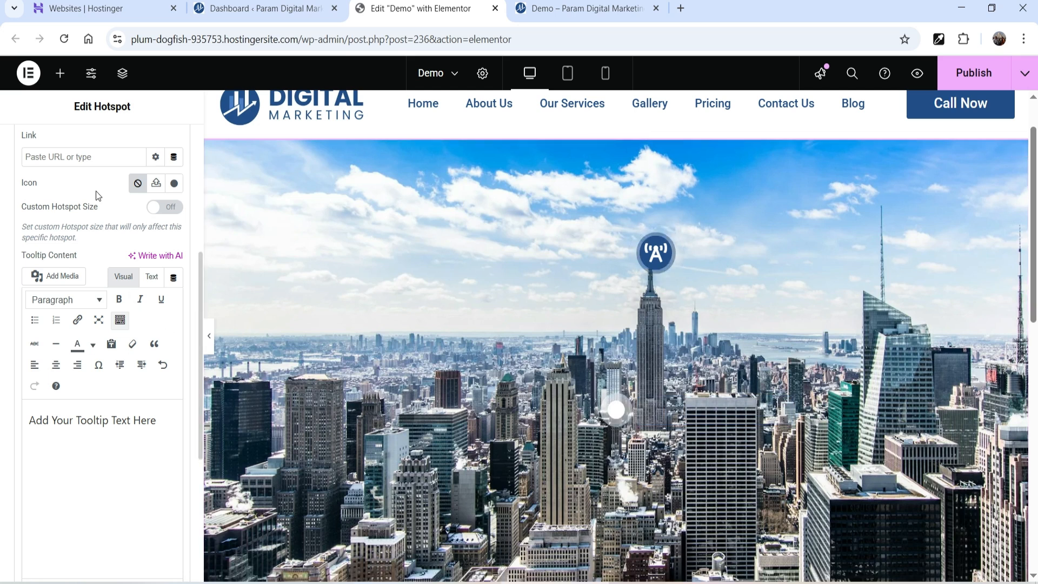
scroll(88, 205, "up", 3)
left_click(141, 218)
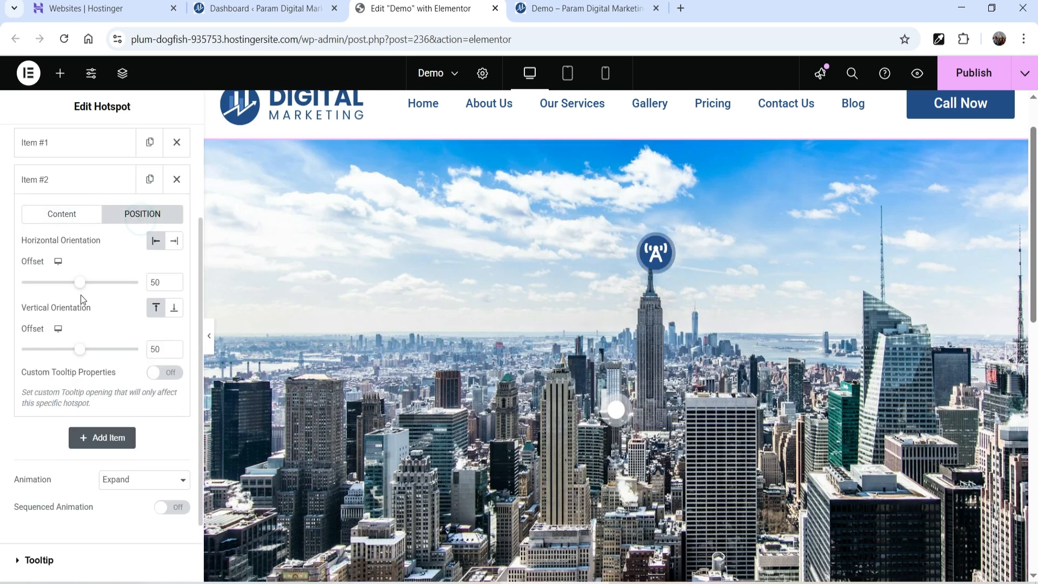
left_click_drag(81, 282, 120, 293)
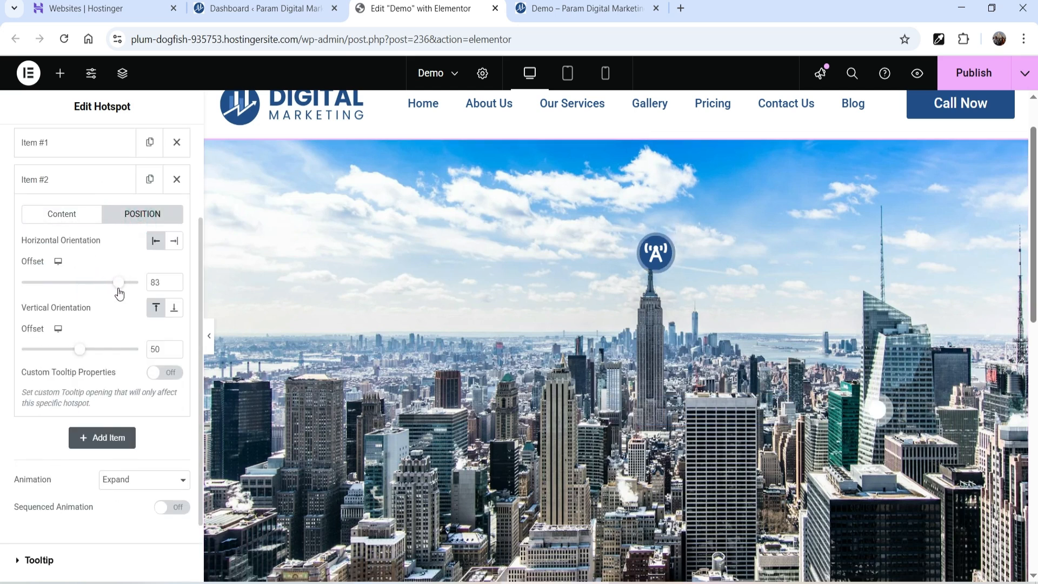
left_click_drag(73, 349, 31, 332)
left_click_drag(118, 283, 117, 287)
left_click(65, 220)
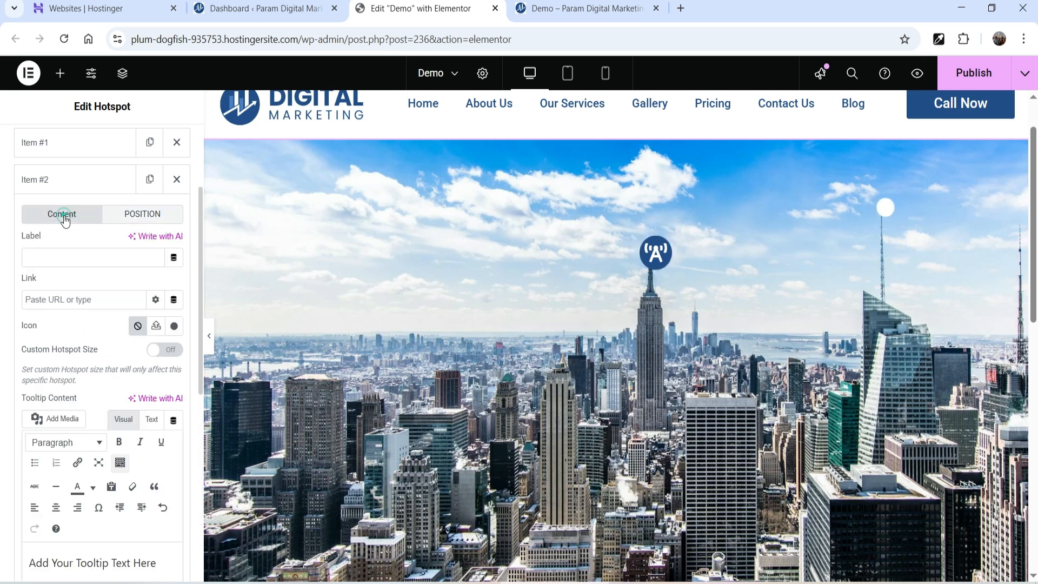
- Set the second hotspot's icon to Wifi, found by searching 'wif' in the icon library
left_click(174, 326)
left_click(415, 129)
type("wifi")
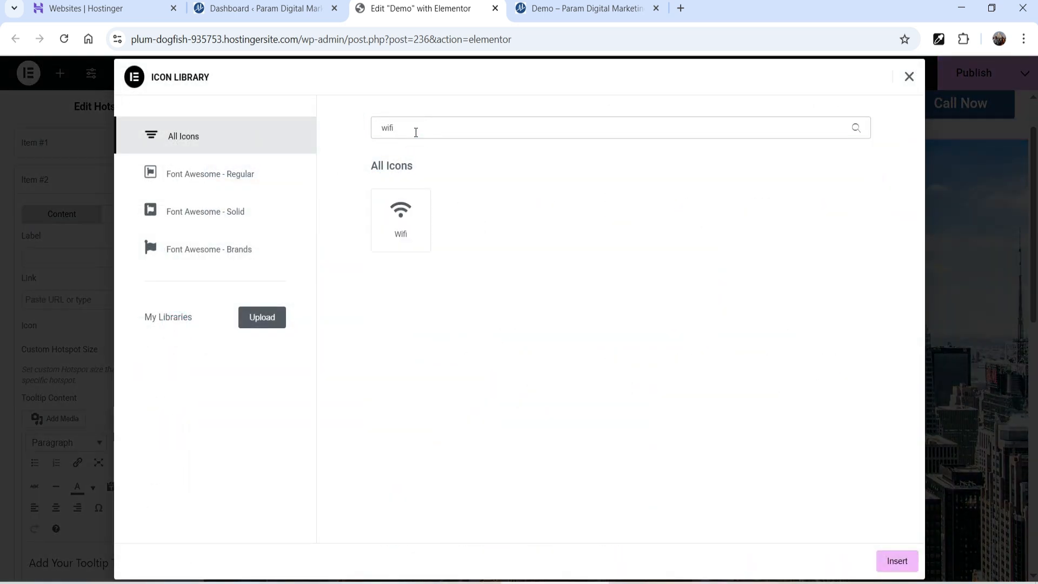
left_click(399, 225)
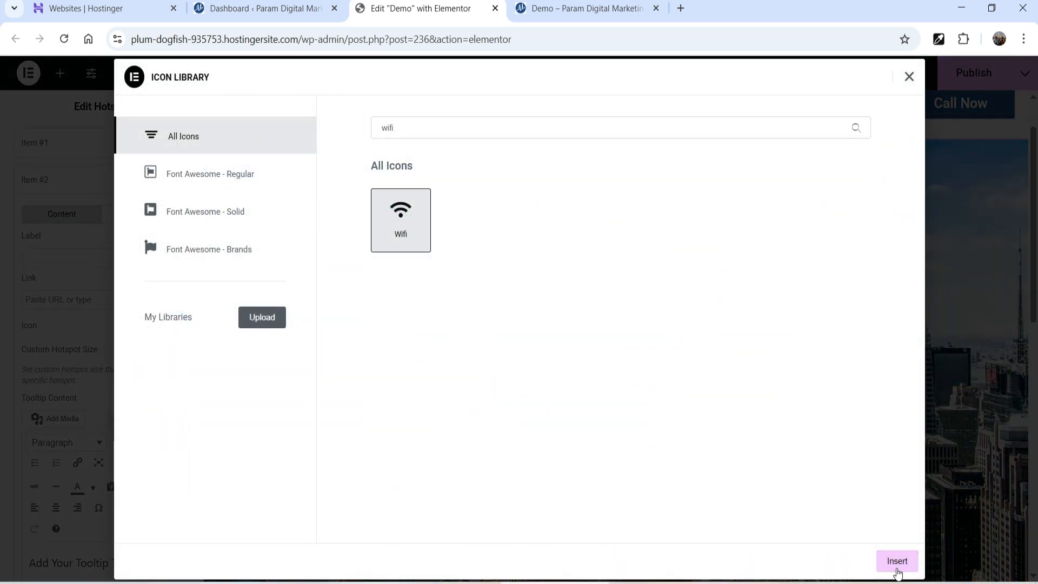
left_click(897, 563)
- Replace the placeholder tooltip text with 'Telecommunication center'
scroll(33, 433, "down", 2)
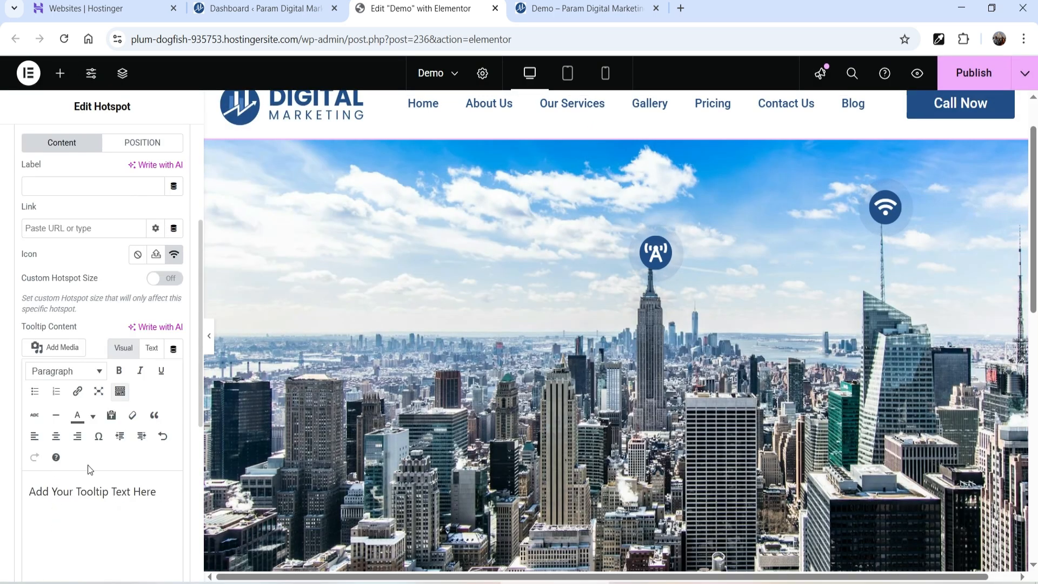
triple_click(84, 485)
type("Telecomm")
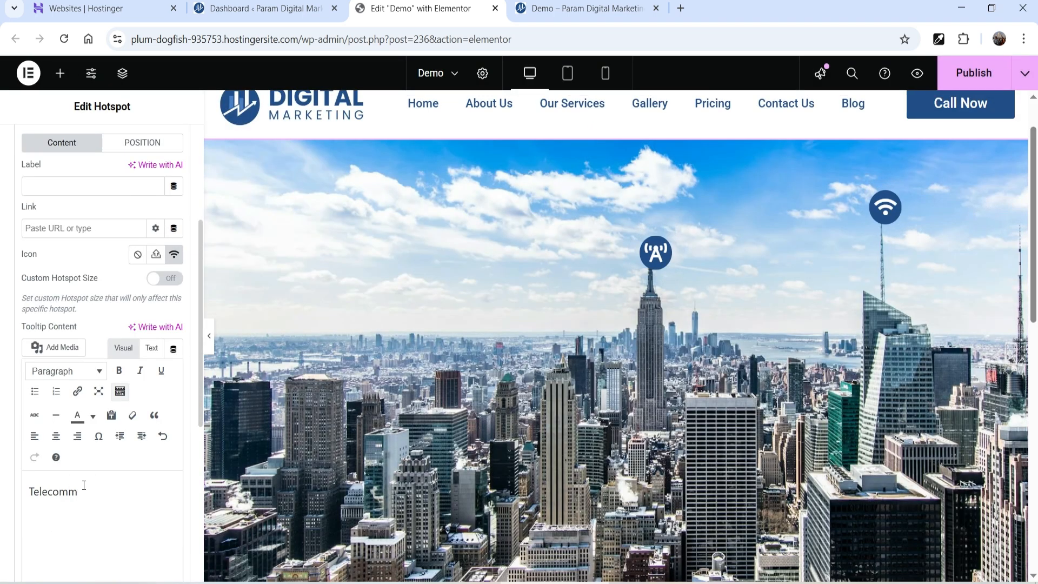
scroll(152, 400, "down", 5)
left_click(155, 401)
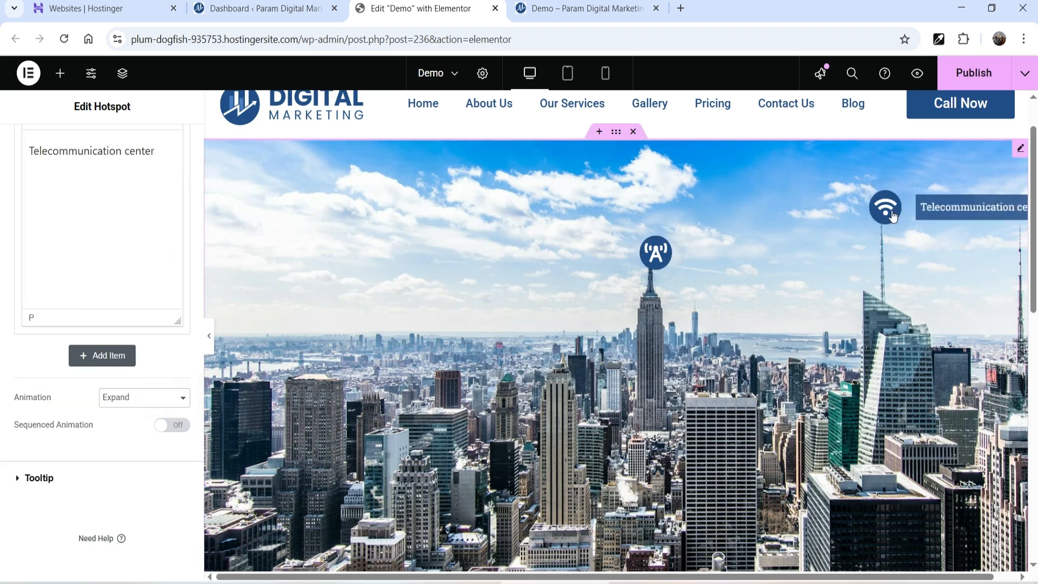
left_click(122, 397)
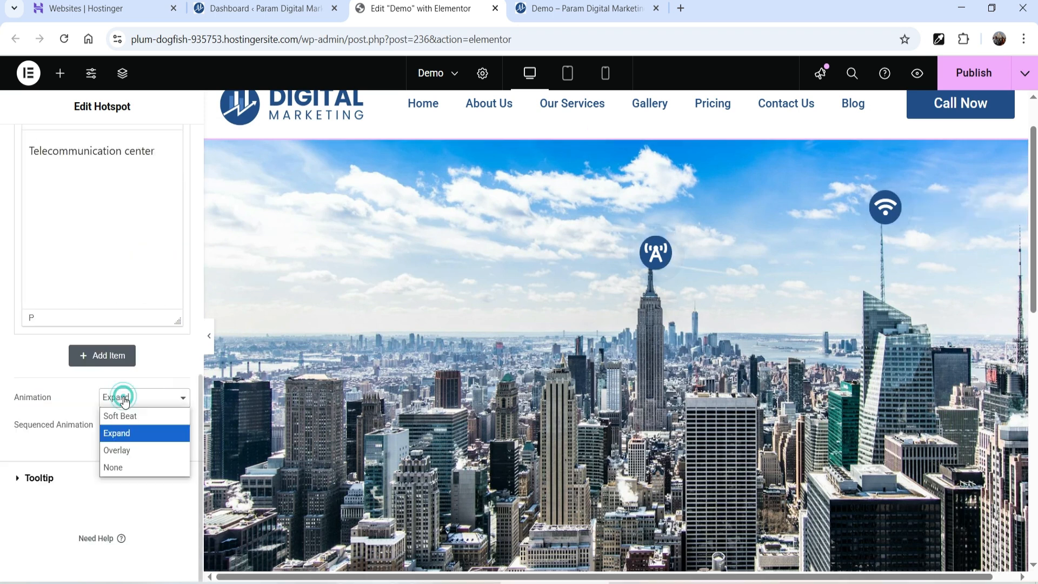
left_click(132, 457)
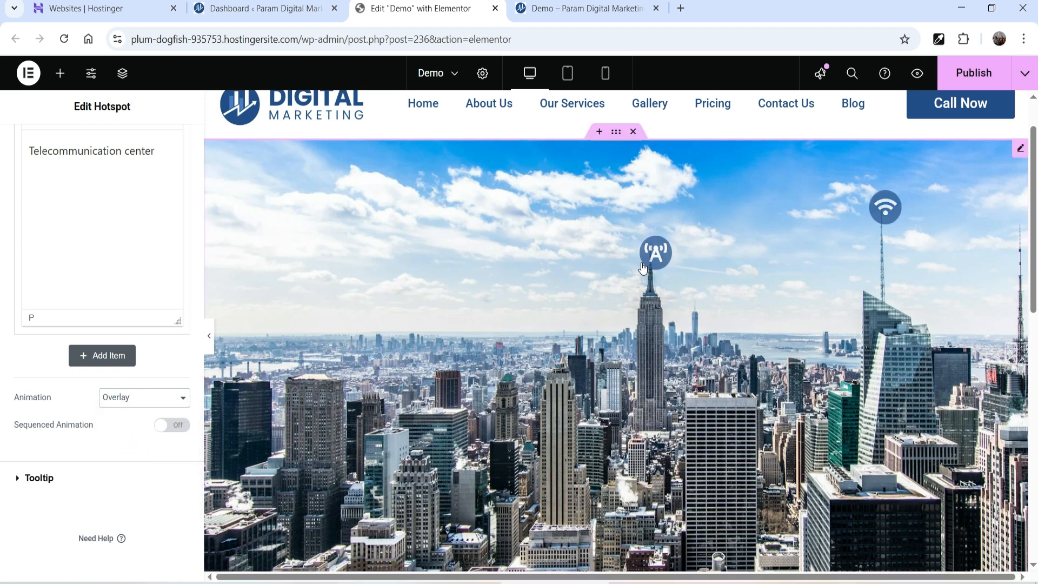
left_click(130, 398)
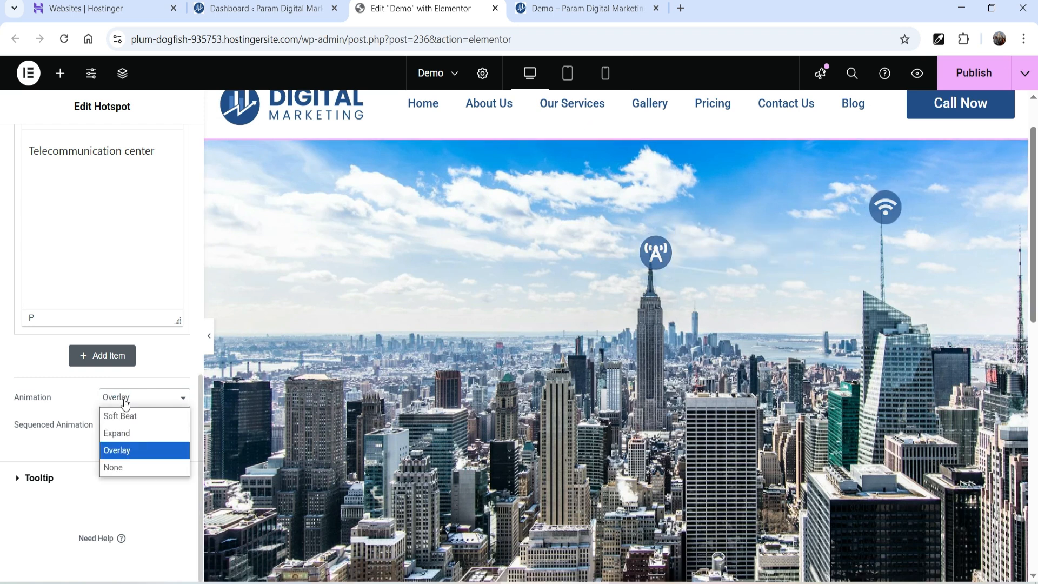
left_click(142, 466)
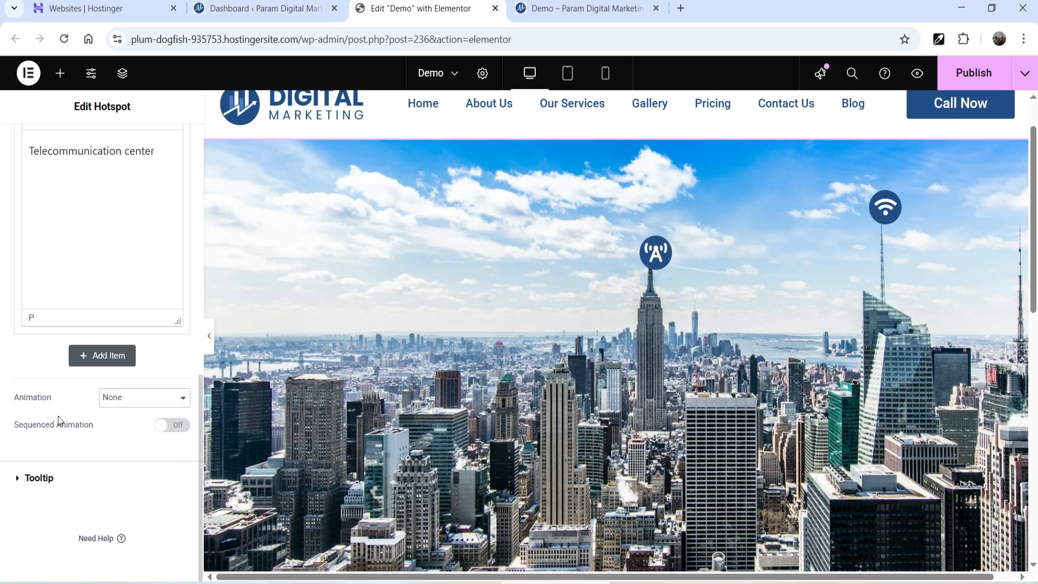
left_click(126, 416)
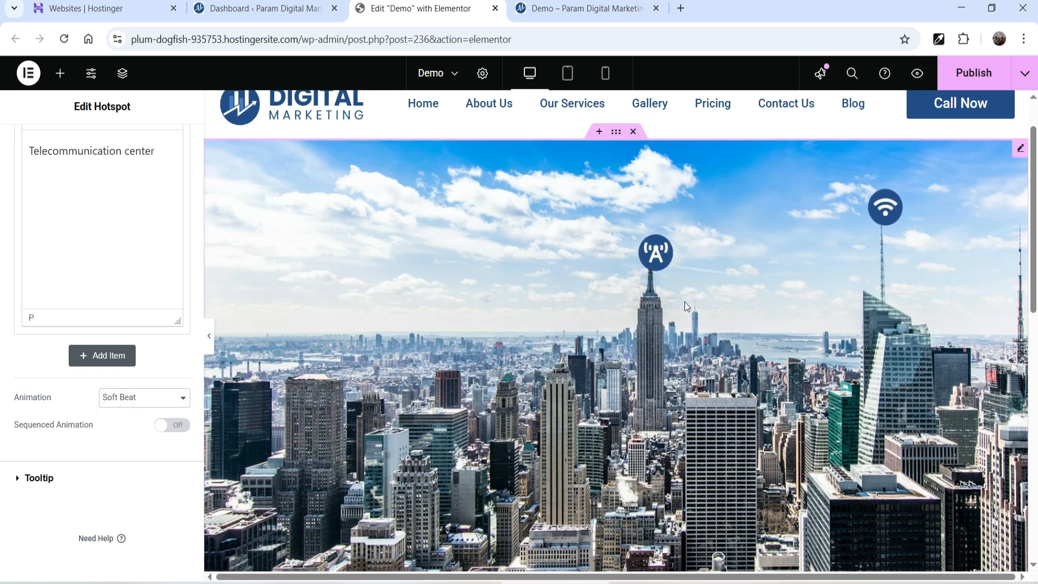
left_click(120, 402)
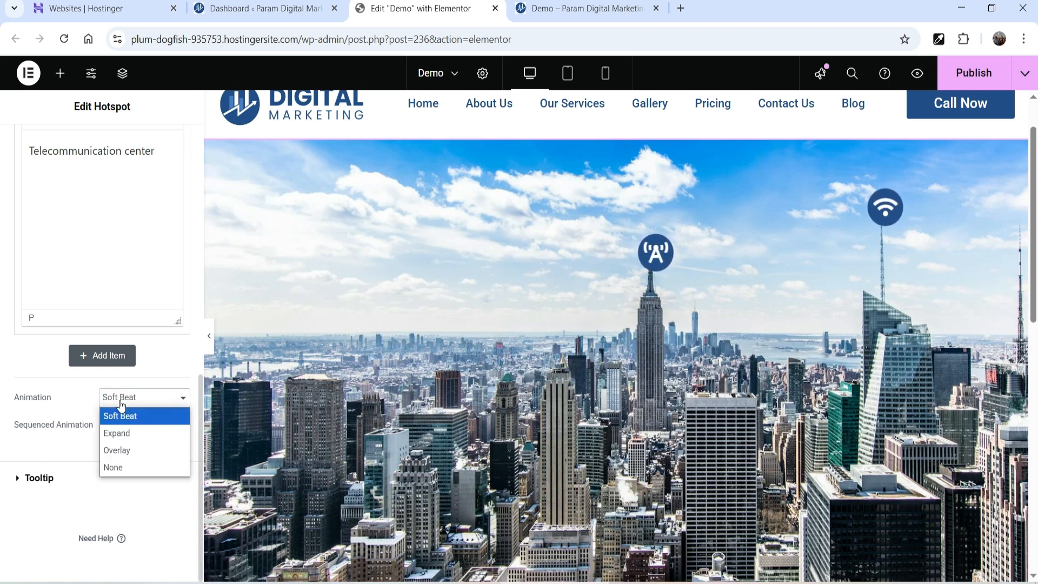
left_click(124, 438)
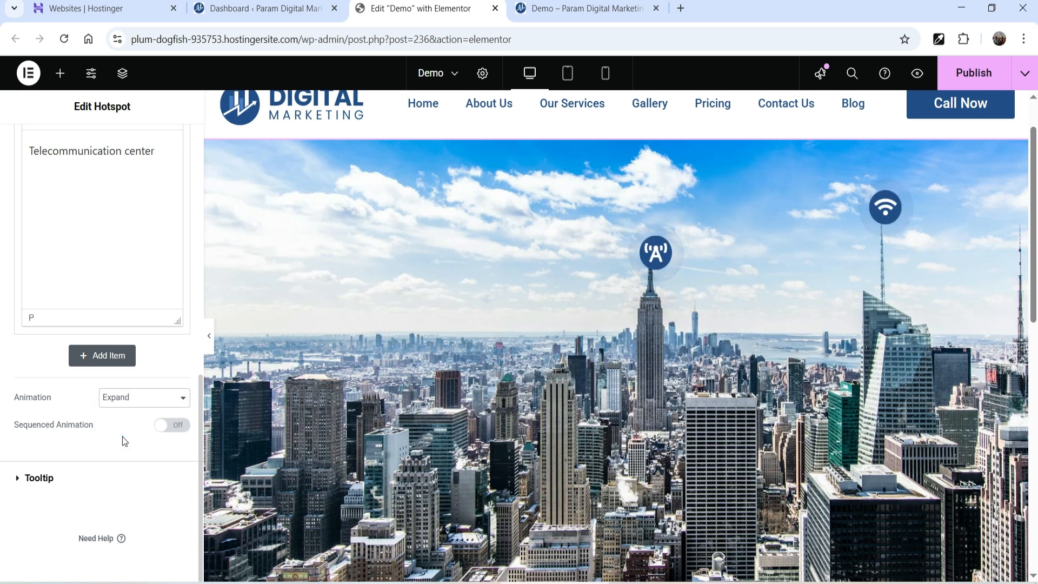
scroll(62, 323, "up", 1)
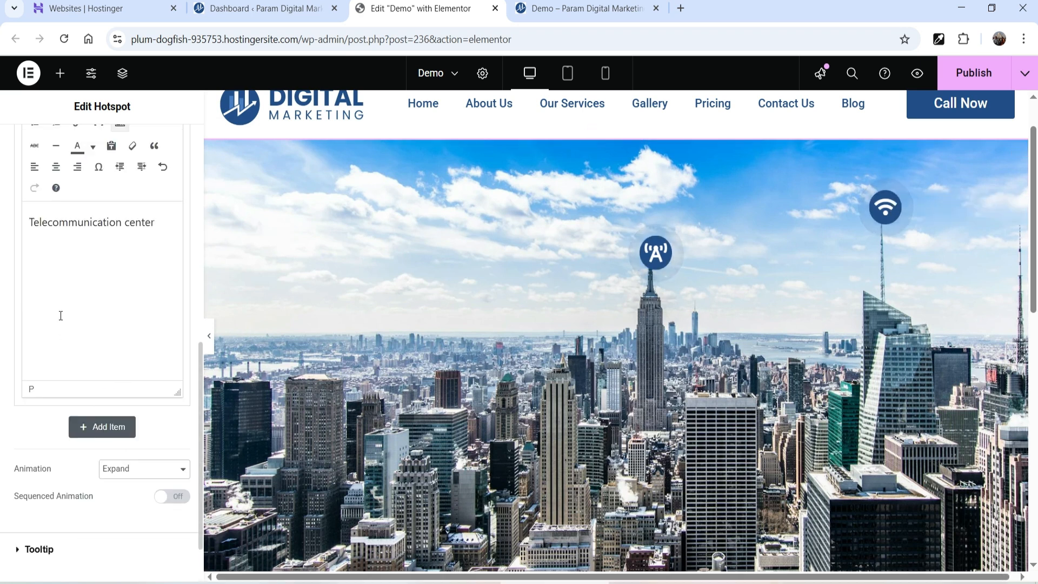
- Enable Custom Tooltip Properties on the wifi hotspot with Box Position Left and Text Wrap on
left_click(890, 208)
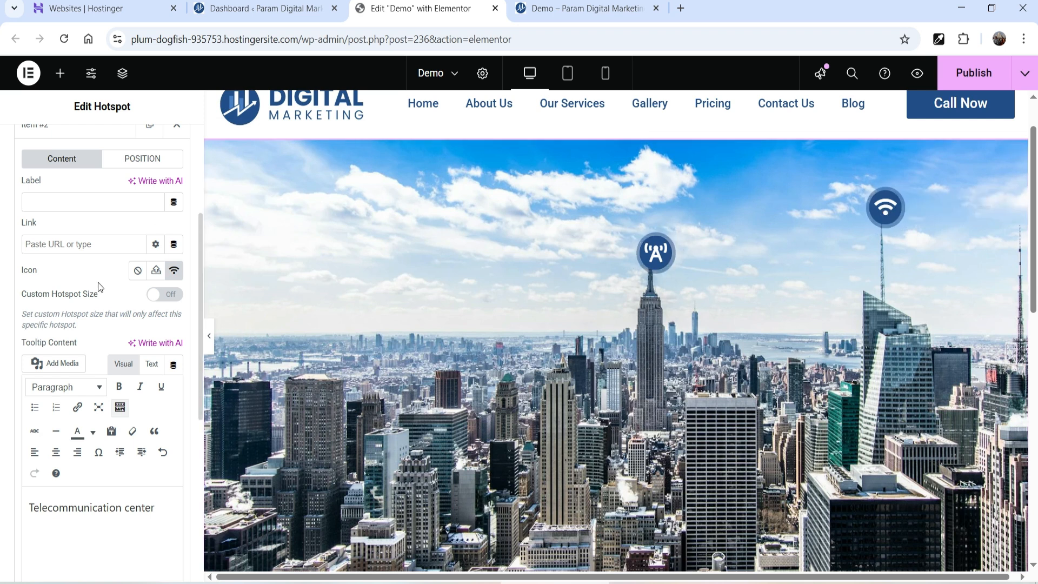
scroll(106, 356, "up", 2)
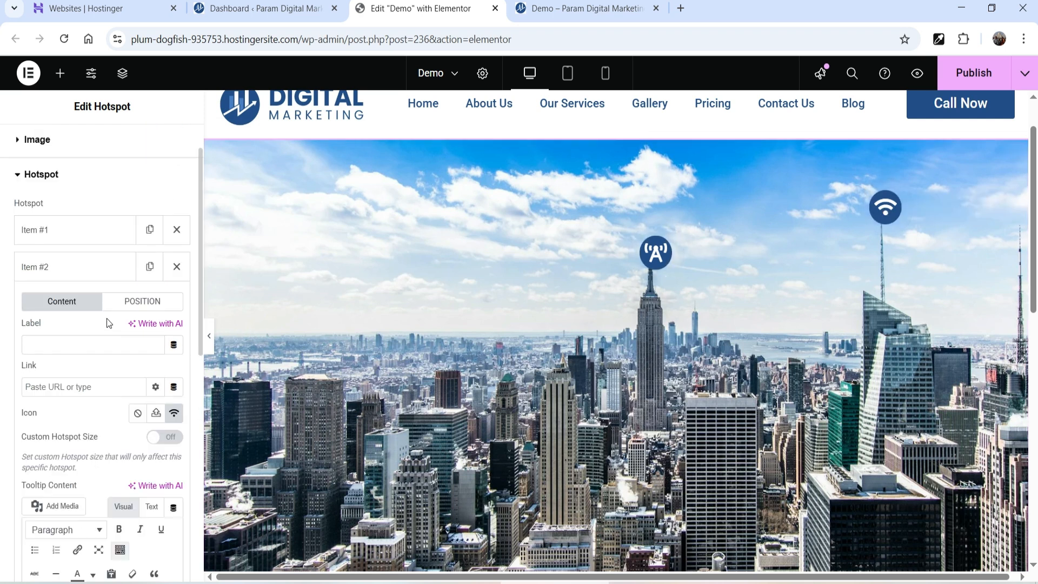
left_click(144, 302)
scroll(104, 397, "down", 3)
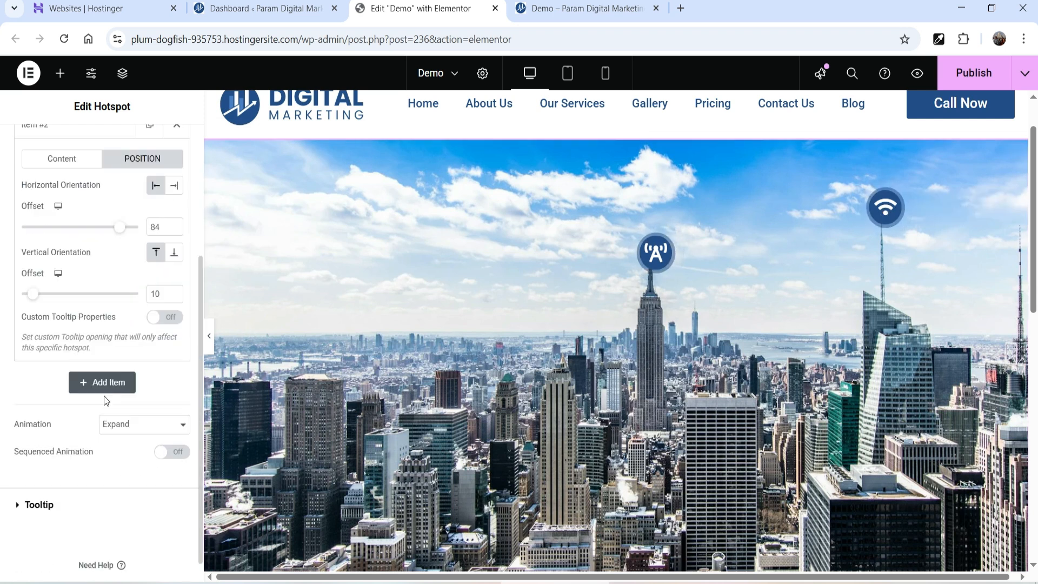
left_click(159, 319)
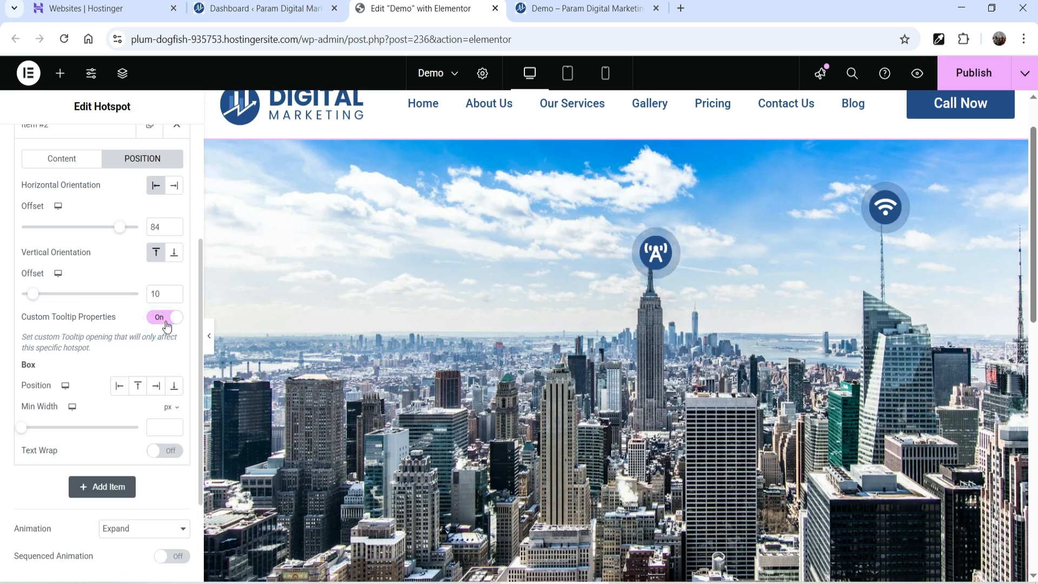
left_click(120, 388)
mouse_move(886, 210)
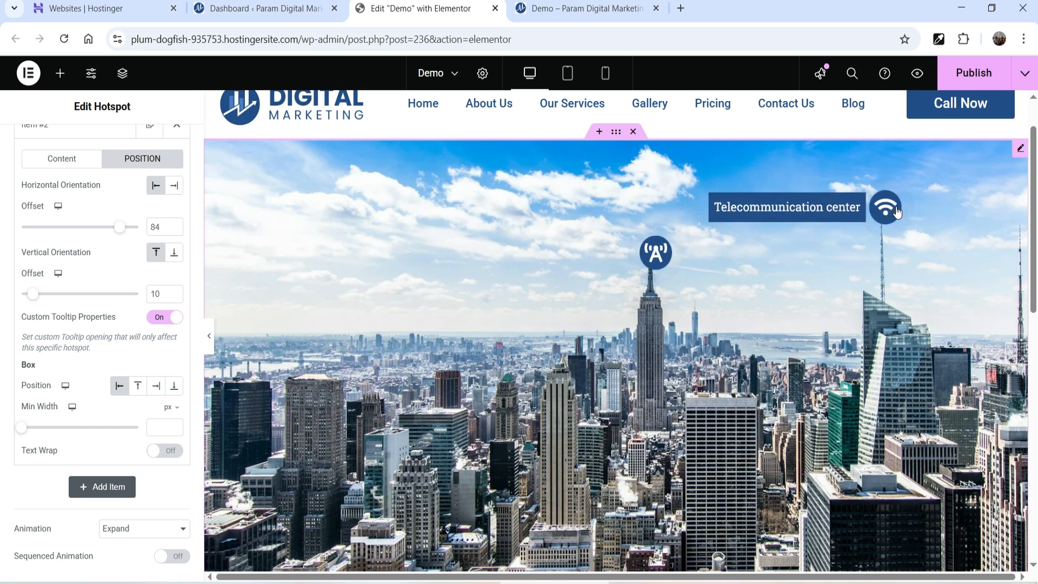
left_click(160, 453)
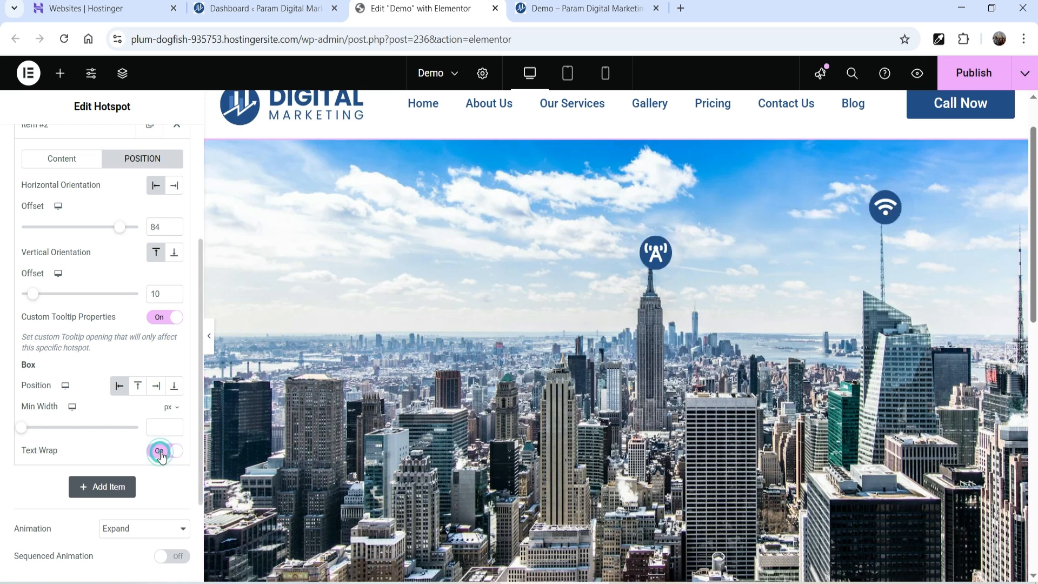
mouse_move(886, 212)
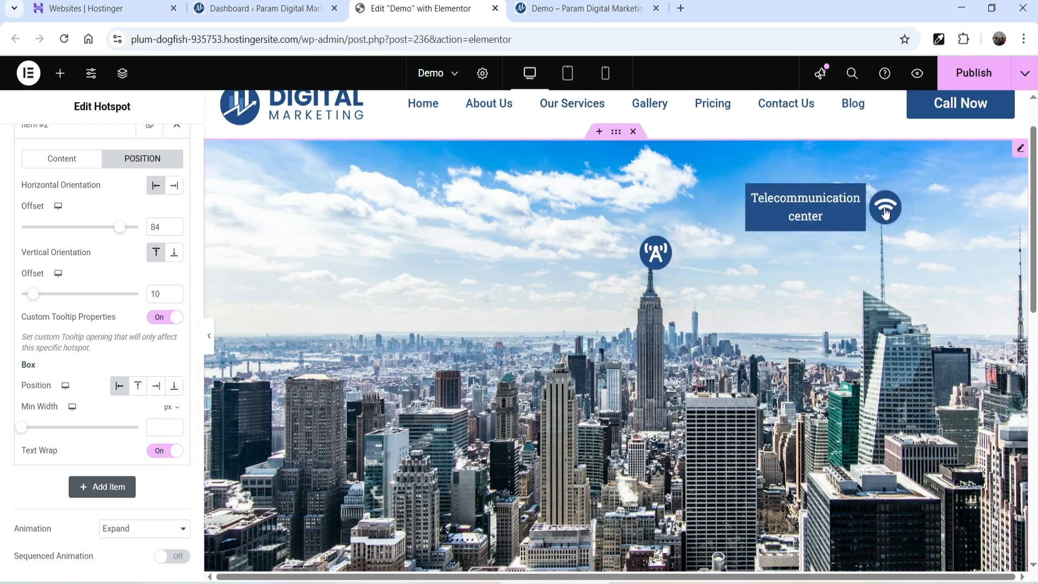
left_click(144, 391)
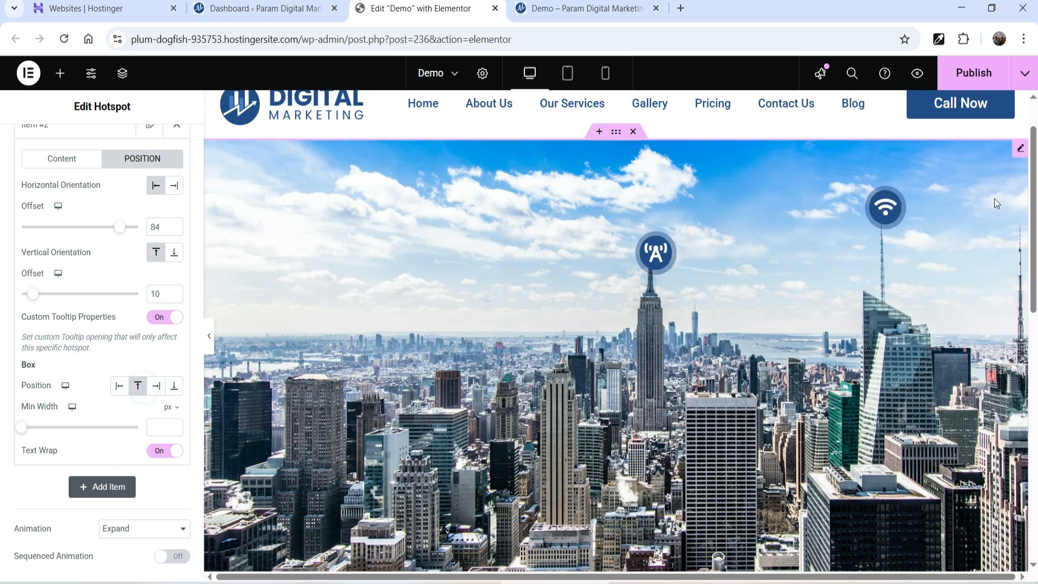
left_click(120, 386)
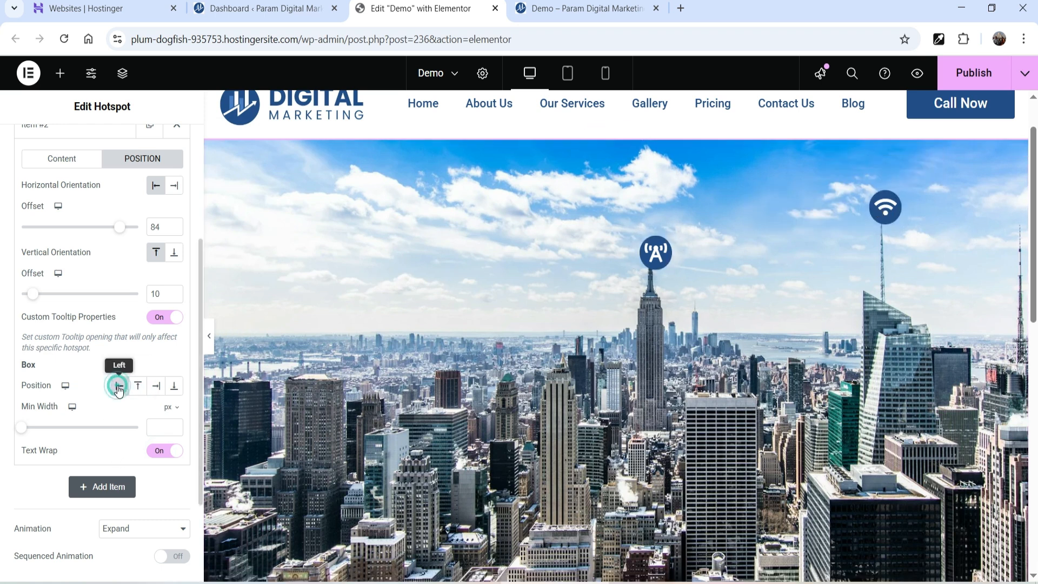
left_click(76, 129)
- Add a third hotspot with tooltip 'Housing Block' at horizontal offset 32, vertical offset 72
left_click(98, 357)
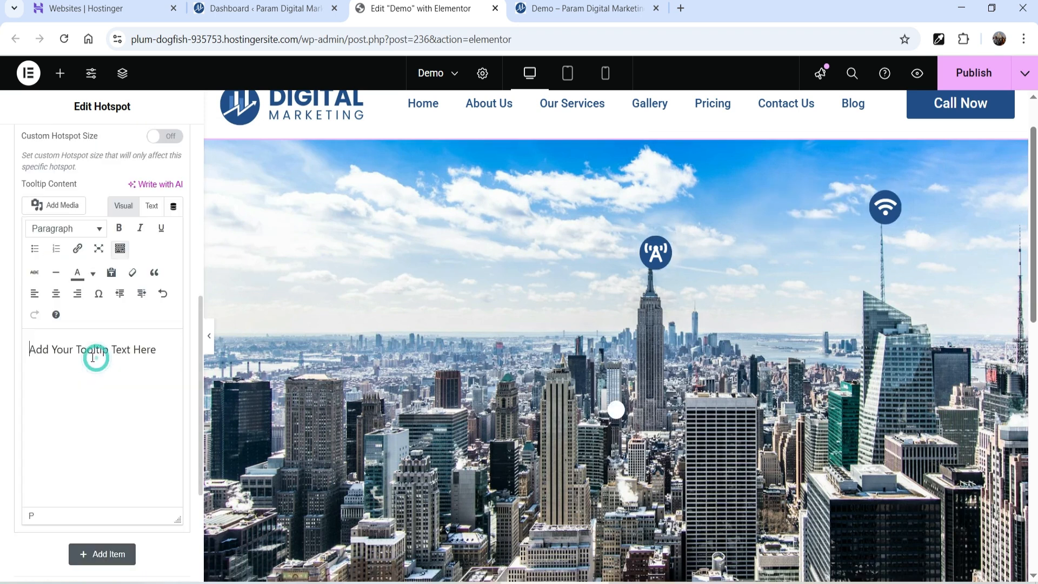
scroll(125, 266, "up", 3)
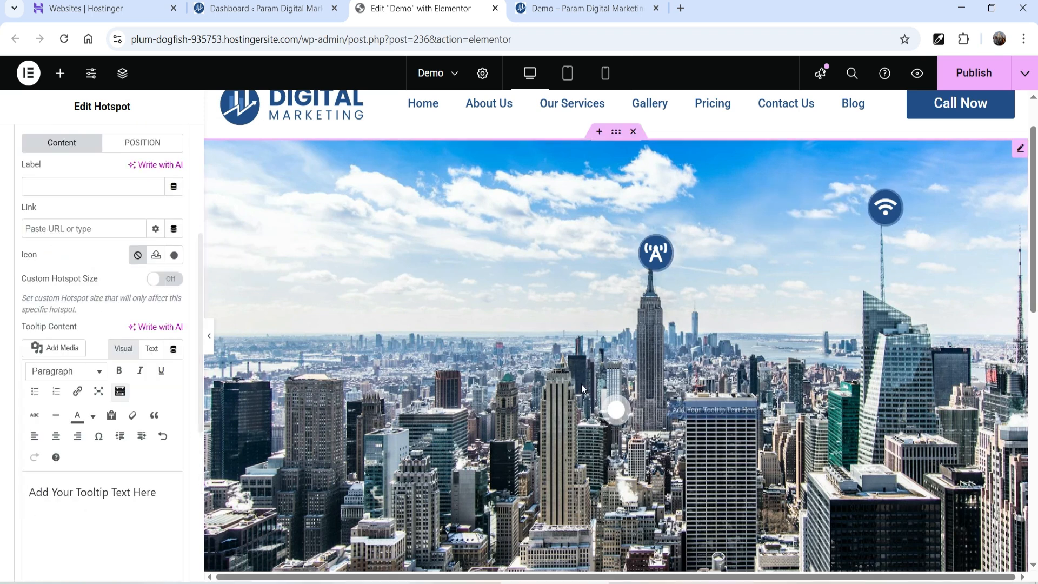
triple_click(75, 495)
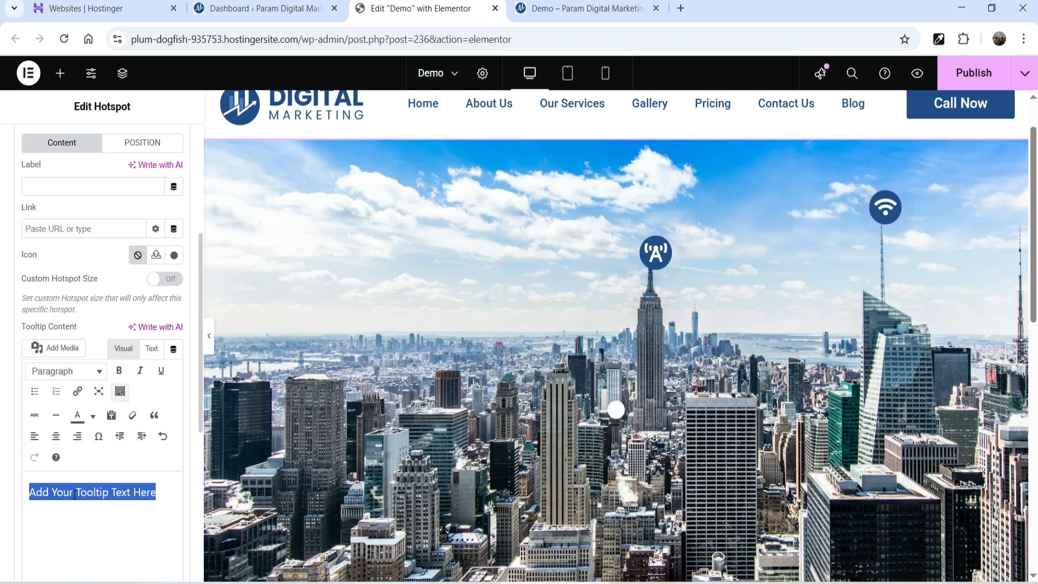
type("Housing Block")
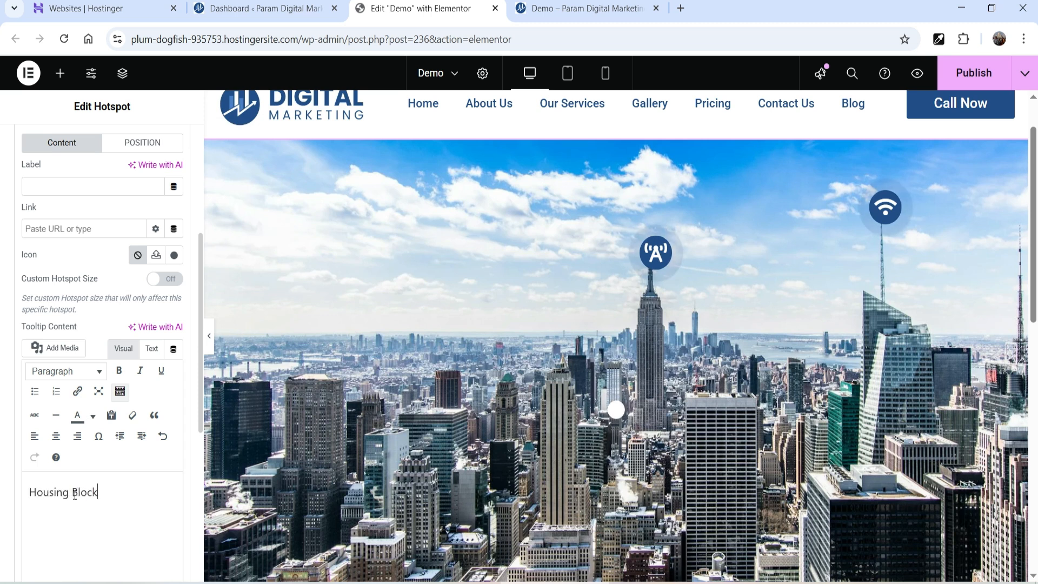
left_click(149, 142)
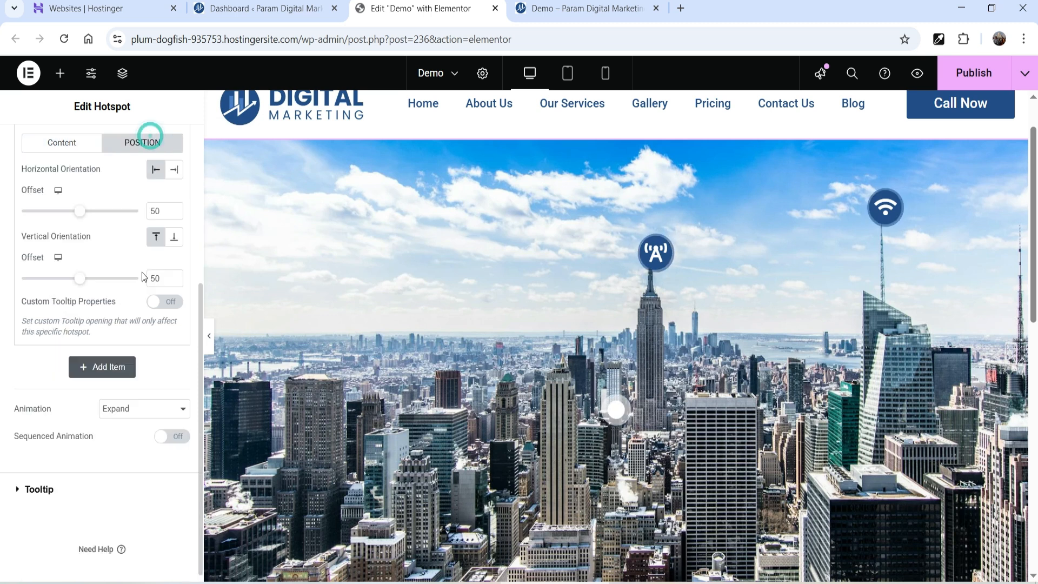
left_click_drag(82, 218, 59, 218)
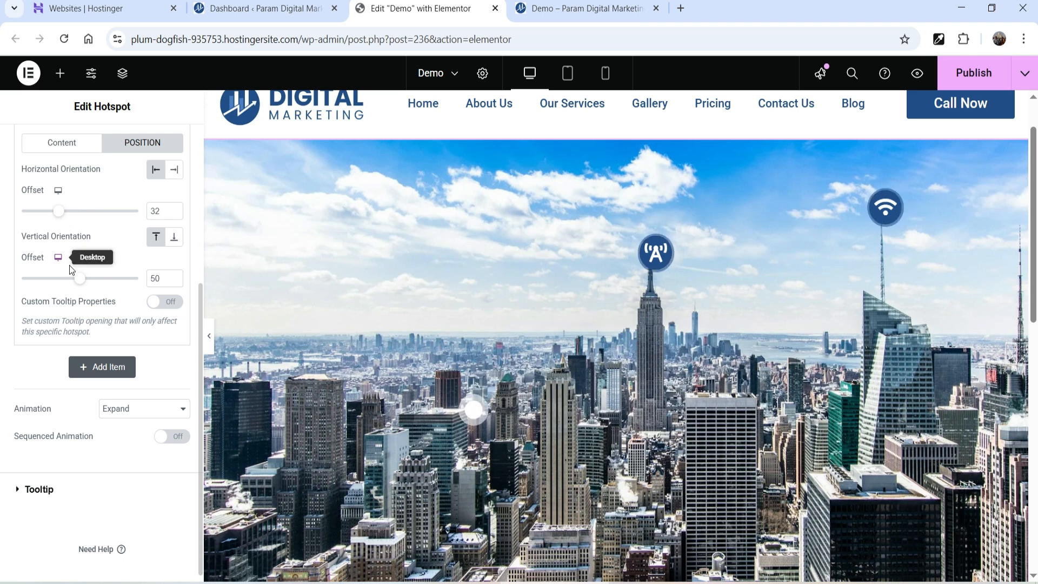
left_click_drag(76, 280, 103, 286)
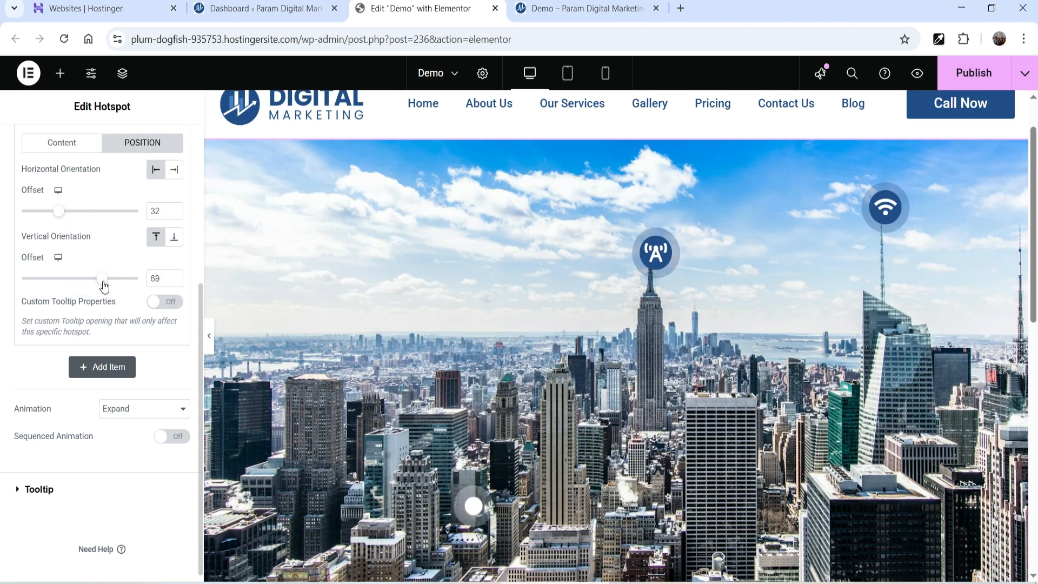
scroll(66, 189, "up", 1)
- Set the third hotspot's icon to the first House icon, found by filtering 'hous'
left_click(64, 212)
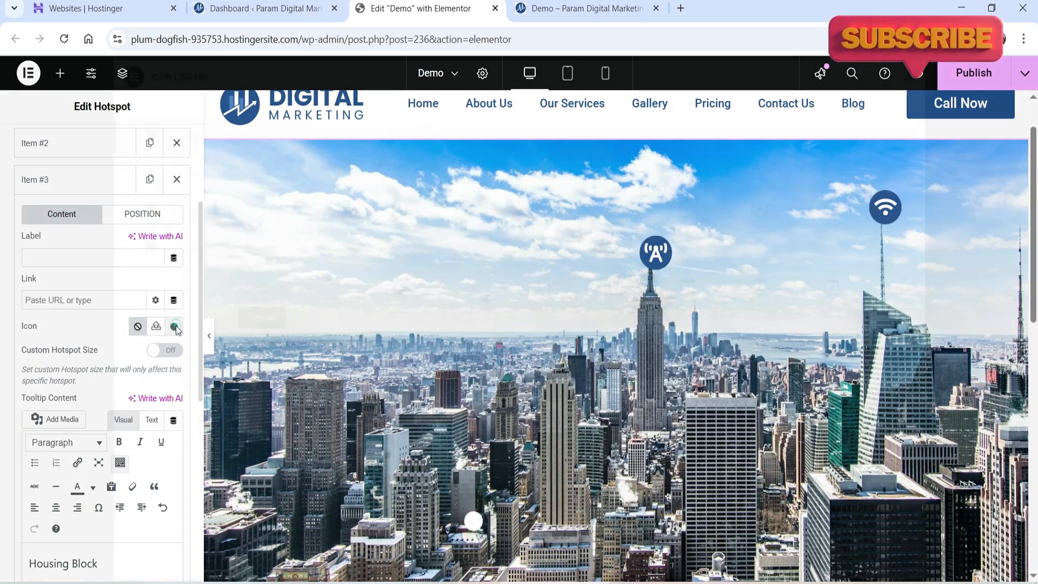
left_click(174, 326)
left_click(466, 128)
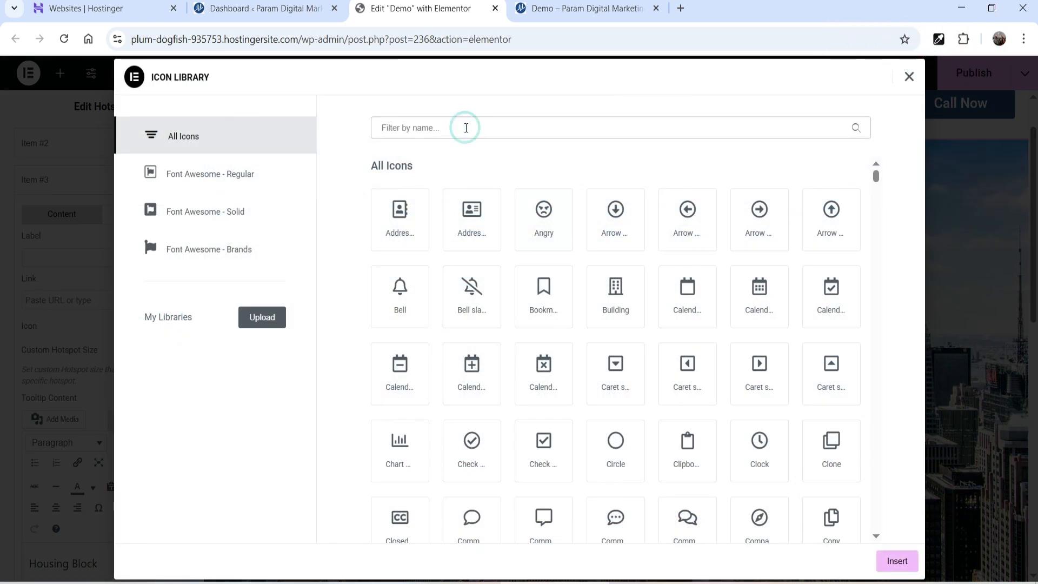
type("house")
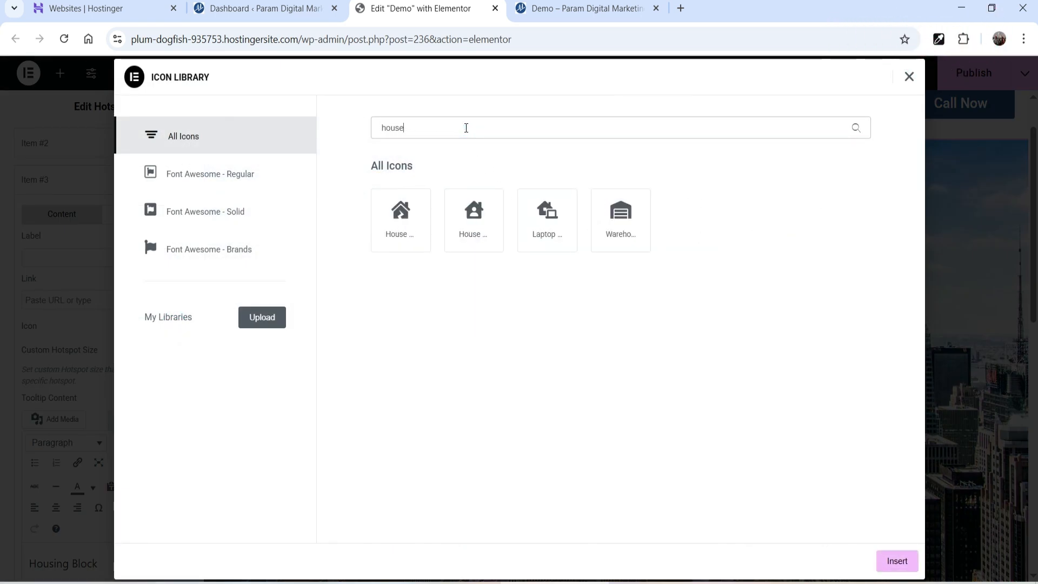
left_click(411, 223)
left_click(913, 568)
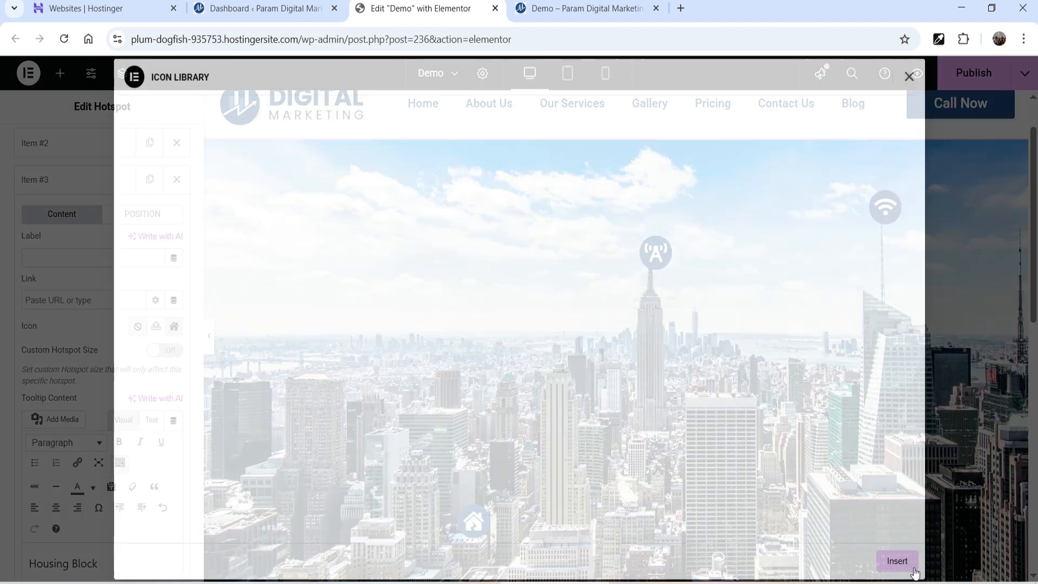
- Preview the Housing Block tooltip opening beside the house hotspot on the canvas
left_click(478, 525)
left_click(478, 525)
left_click(478, 524)
scroll(515, 427, "down", 1)
left_click(489, 456)
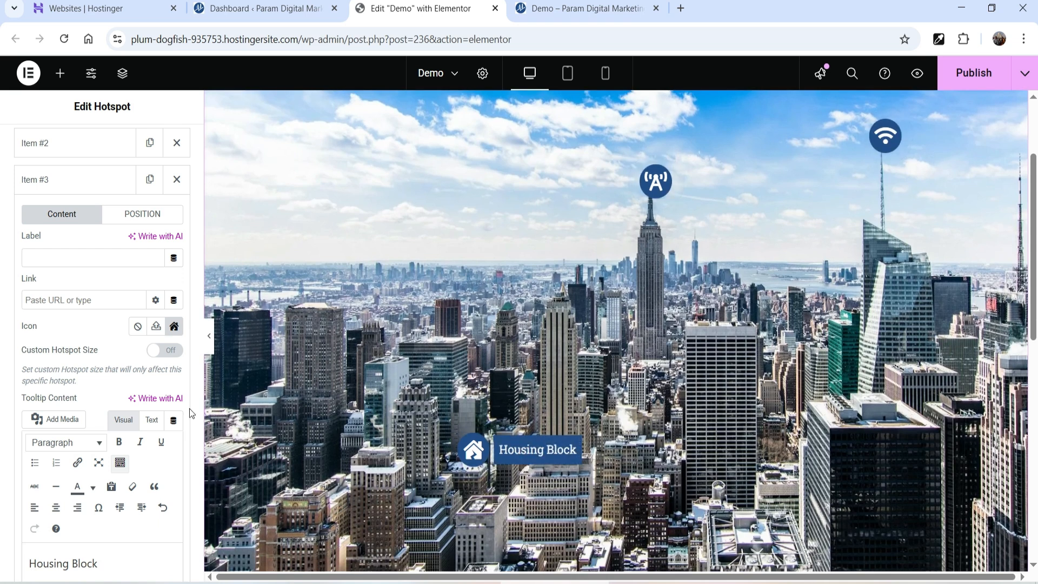
left_click(471, 451)
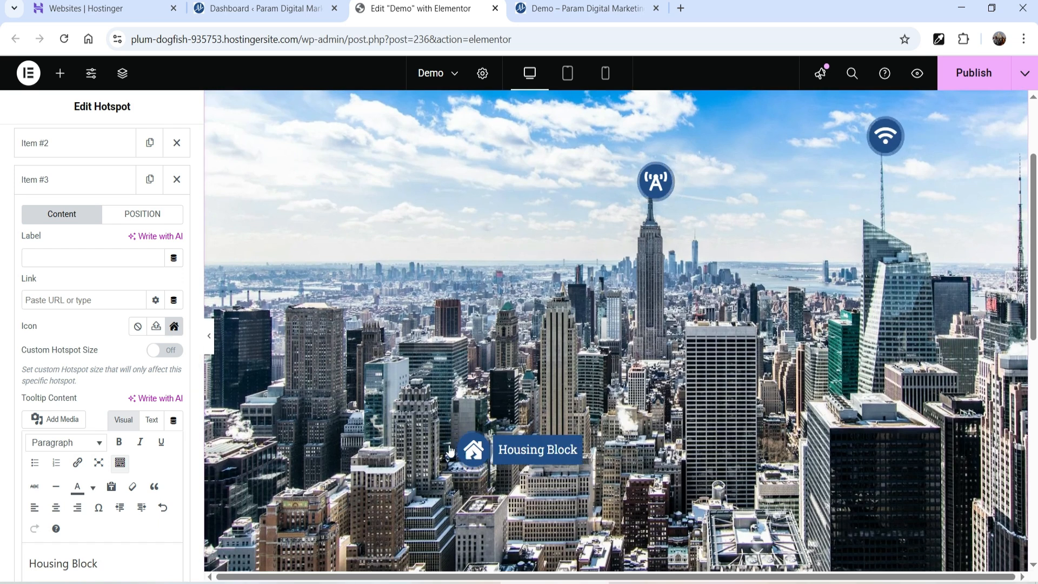
left_click(45, 298)
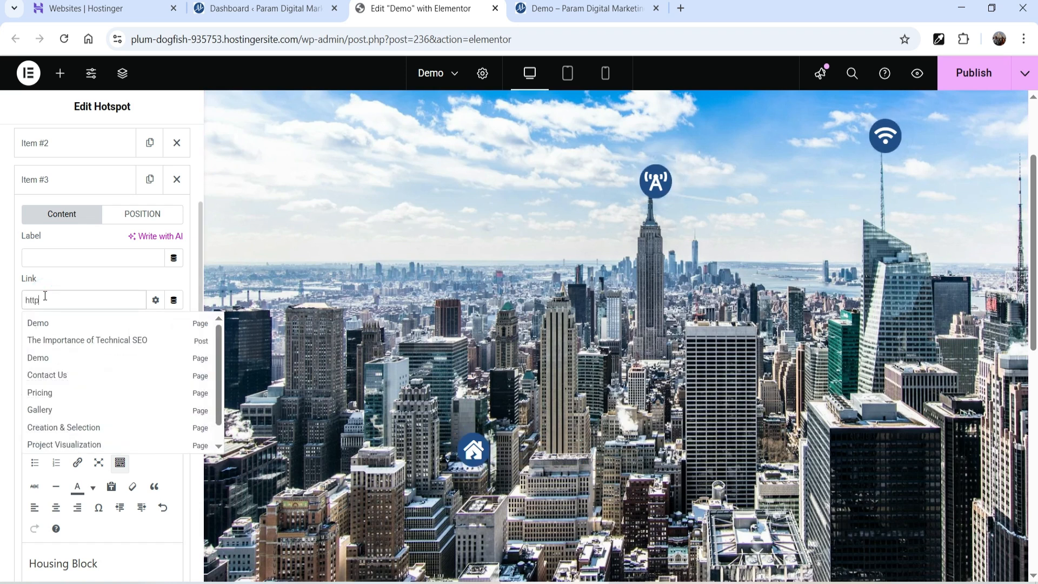
type("https://google.com")
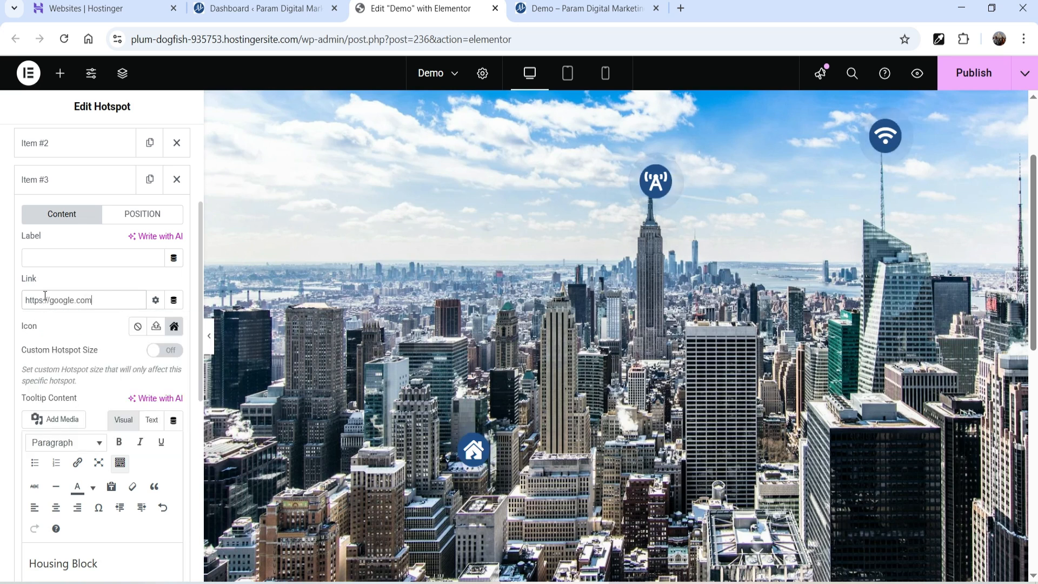
left_click(481, 462)
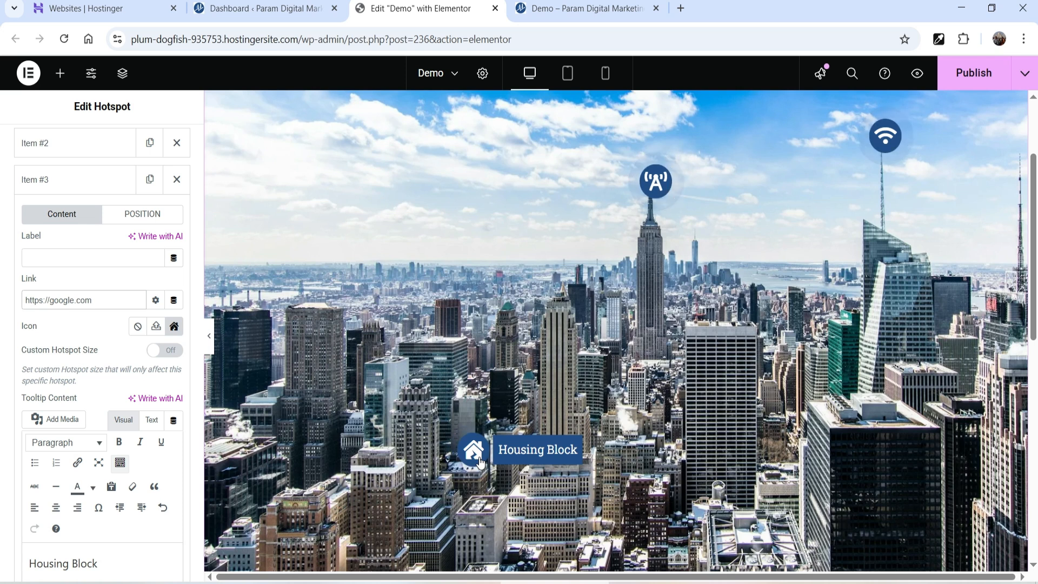
left_click(54, 253)
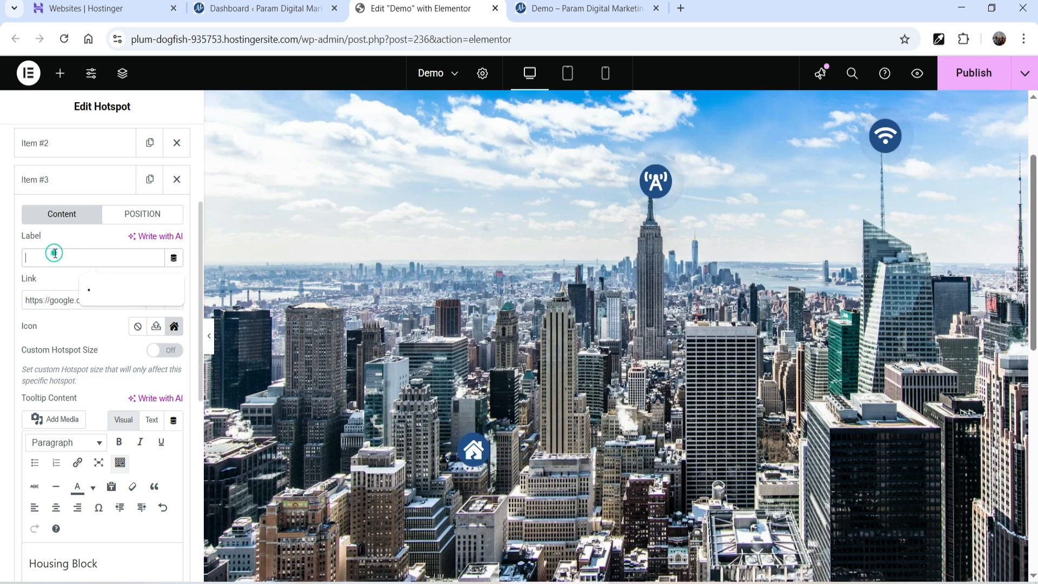
type("house")
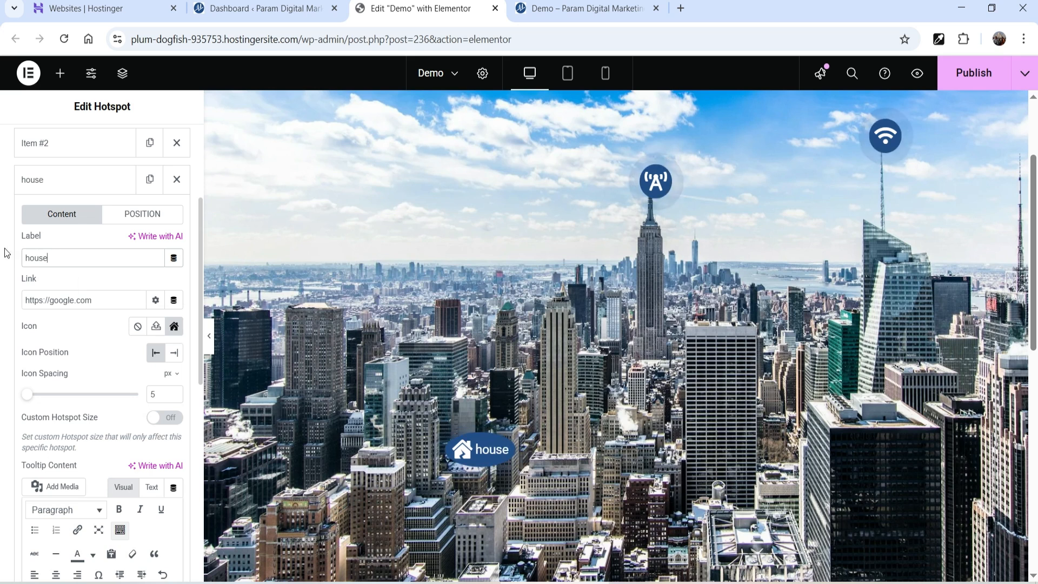
type("H")
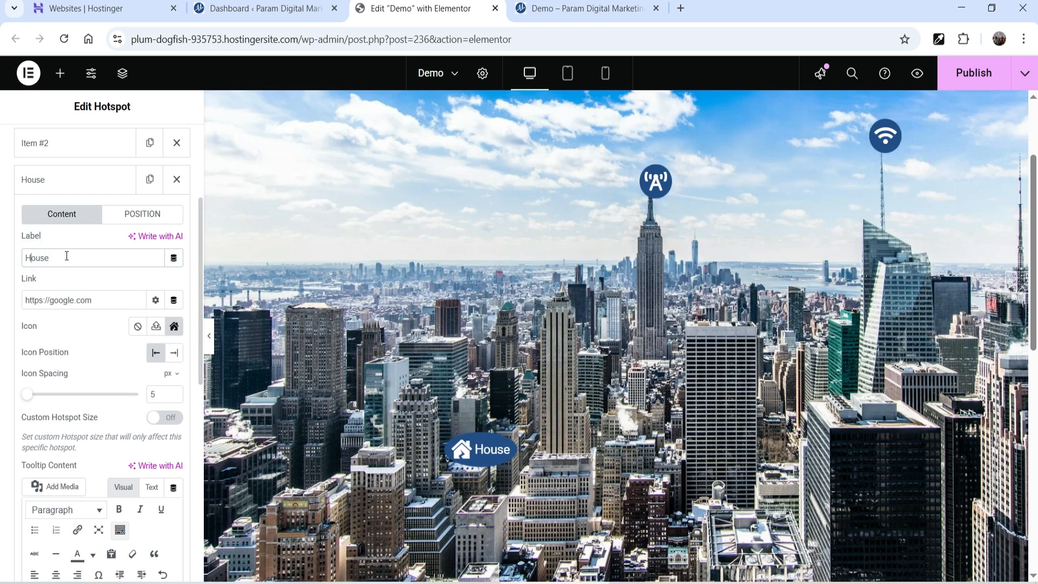
left_click(481, 456)
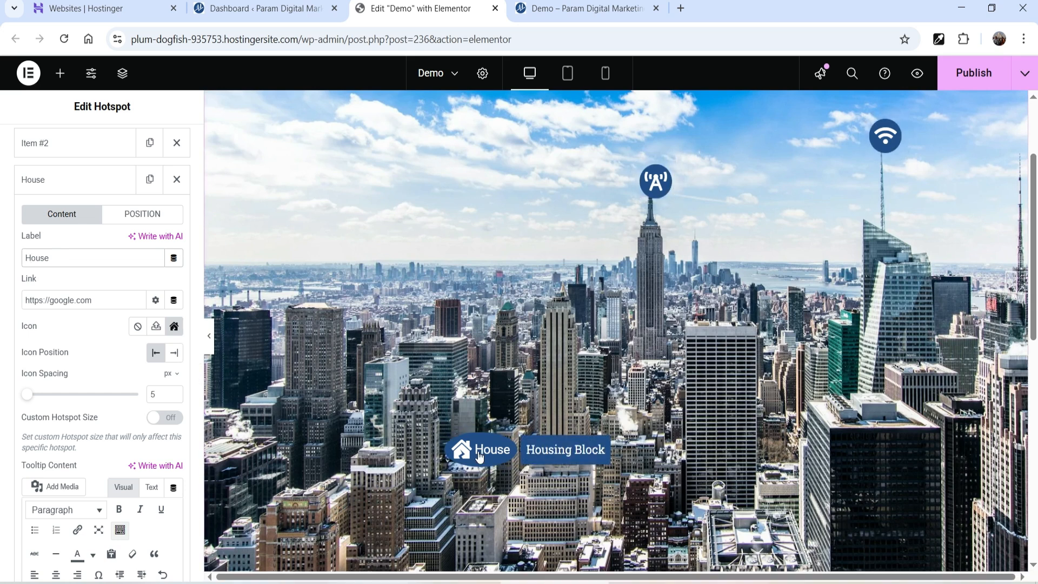
scroll(89, 385, "down", 4)
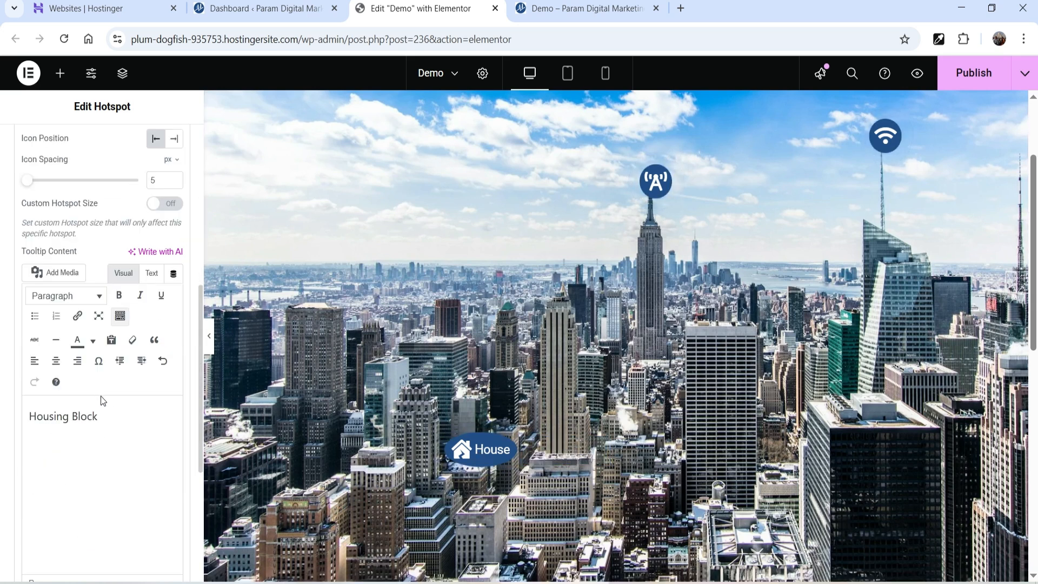
- Turn on Custom Tooltip Properties for the House hotspot with Box Position set to Bottom
scroll(100, 395, "up", 4)
left_click(131, 218)
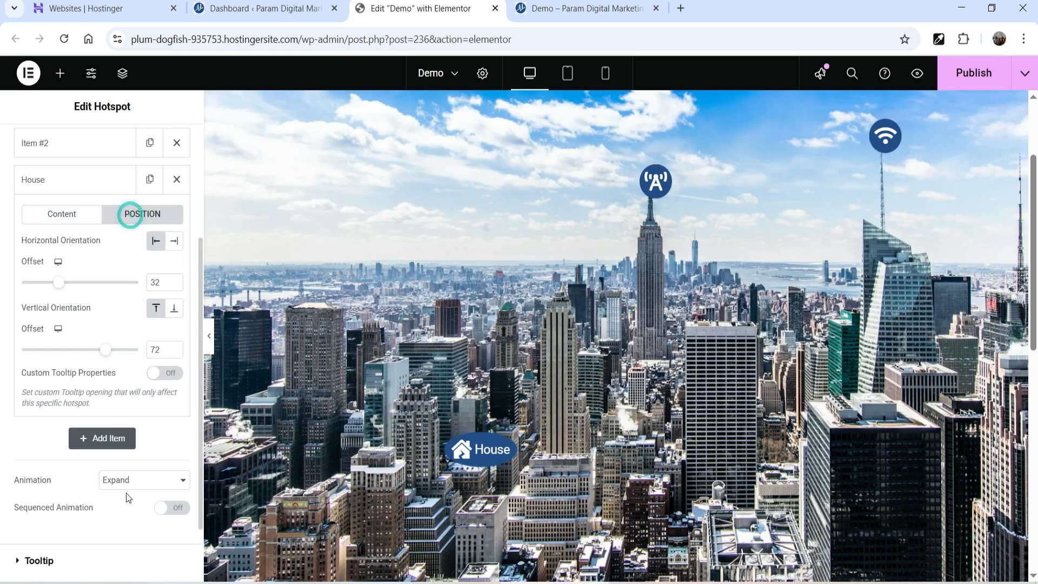
left_click(166, 374)
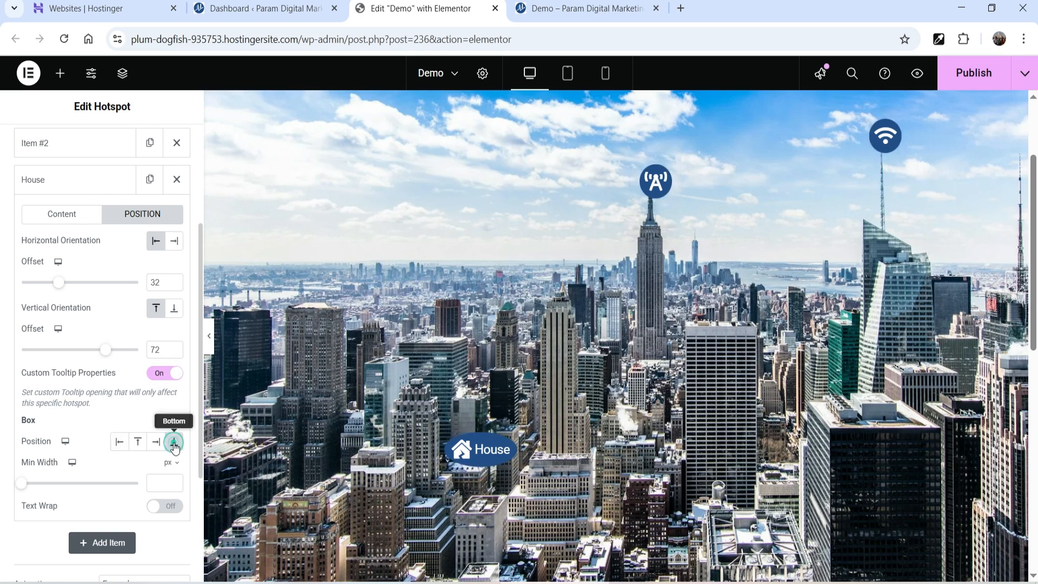
mouse_move(470, 448)
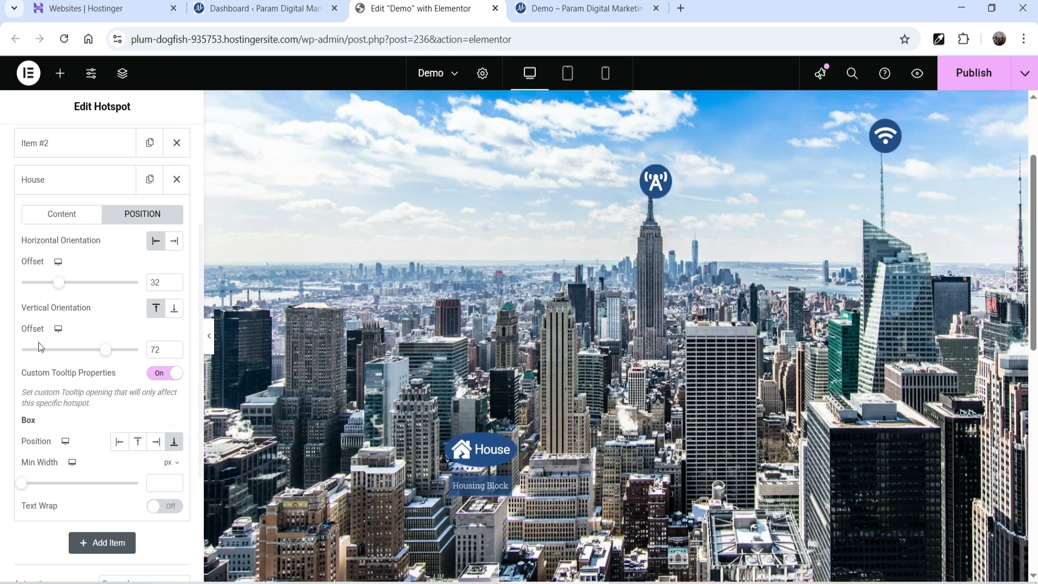
left_click(61, 213)
left_click(57, 181)
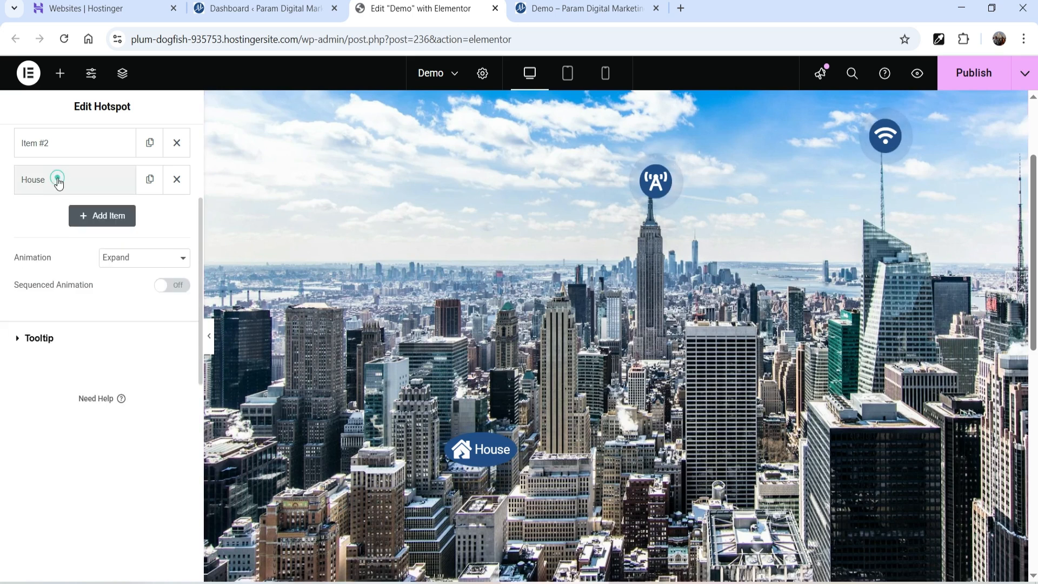
- Add a fourth hotspot titled 'Business Tower 2' with description 'You can setup your business in this new tower.'
left_click(97, 216)
triple_click(101, 357)
type("Bus")
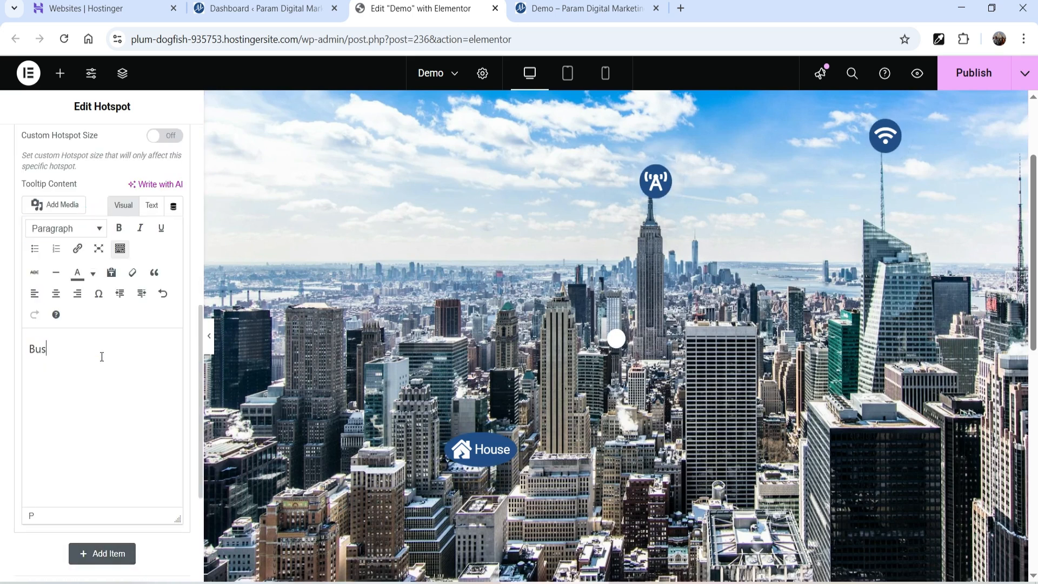
key("BackSpace")
key("BackSpace")
type("You can setup your business in this new tower.")
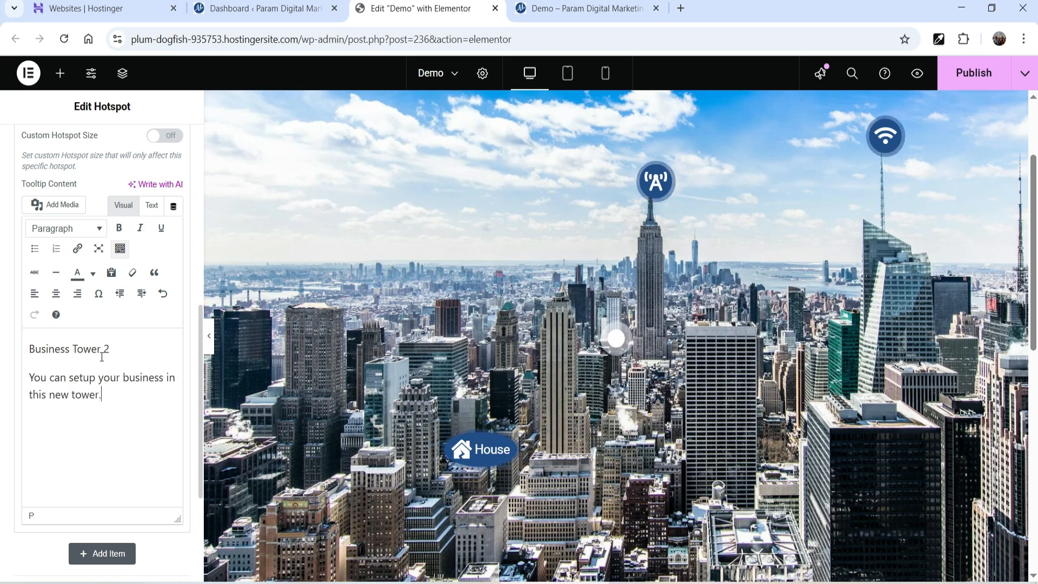
key("Return")
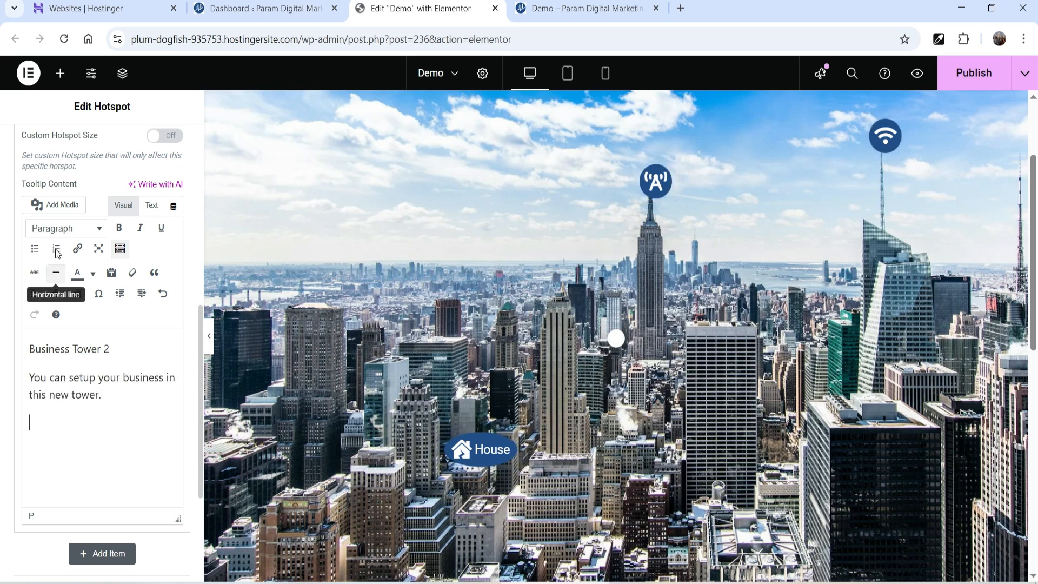
left_click(54, 205)
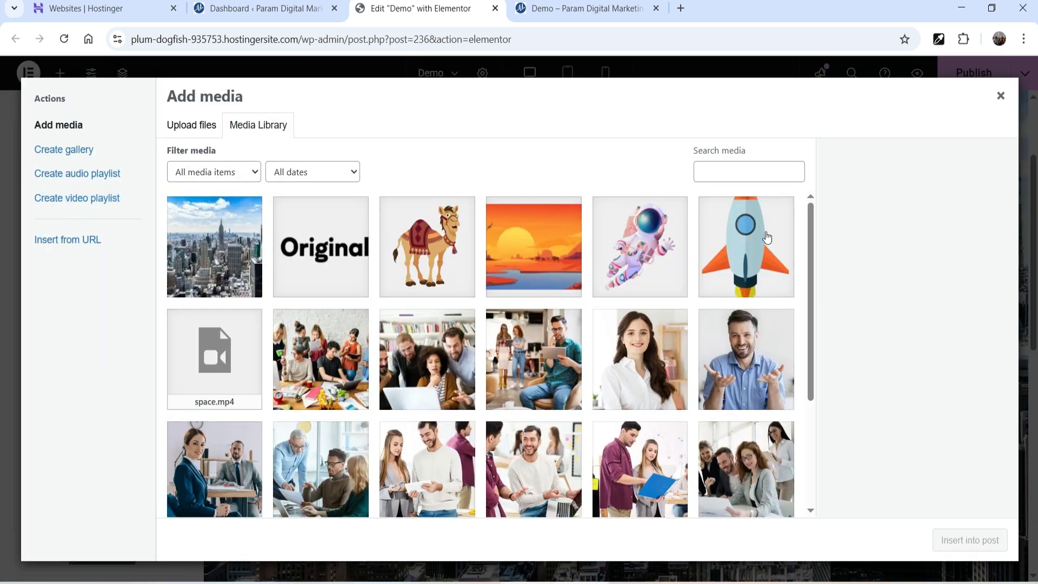
- Insert the rocket image into the Business Tower 2 tooltip at a custom 50 × 72 px size
left_click(767, 238)
left_click(973, 552)
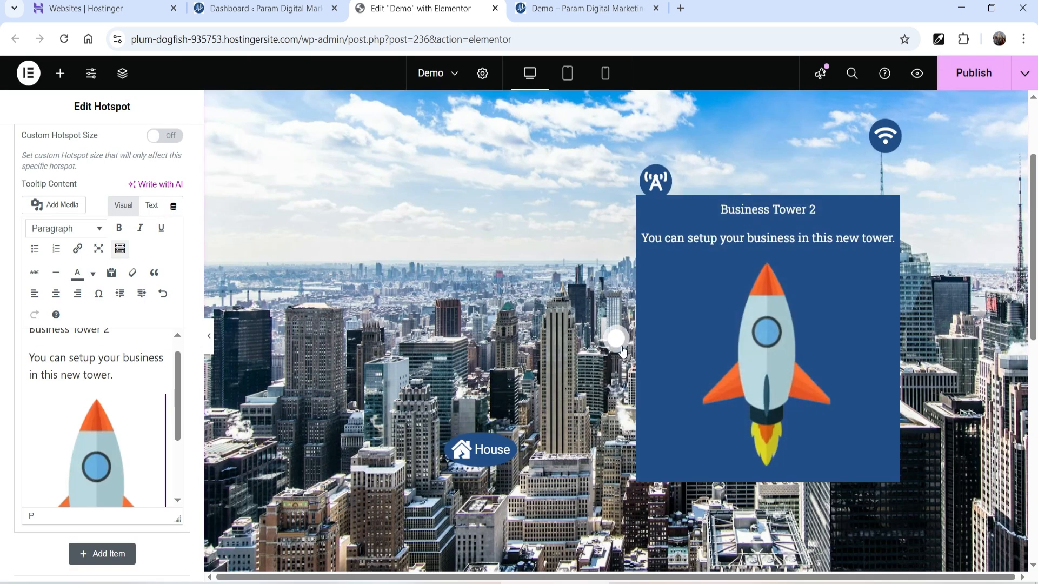
left_click(97, 432)
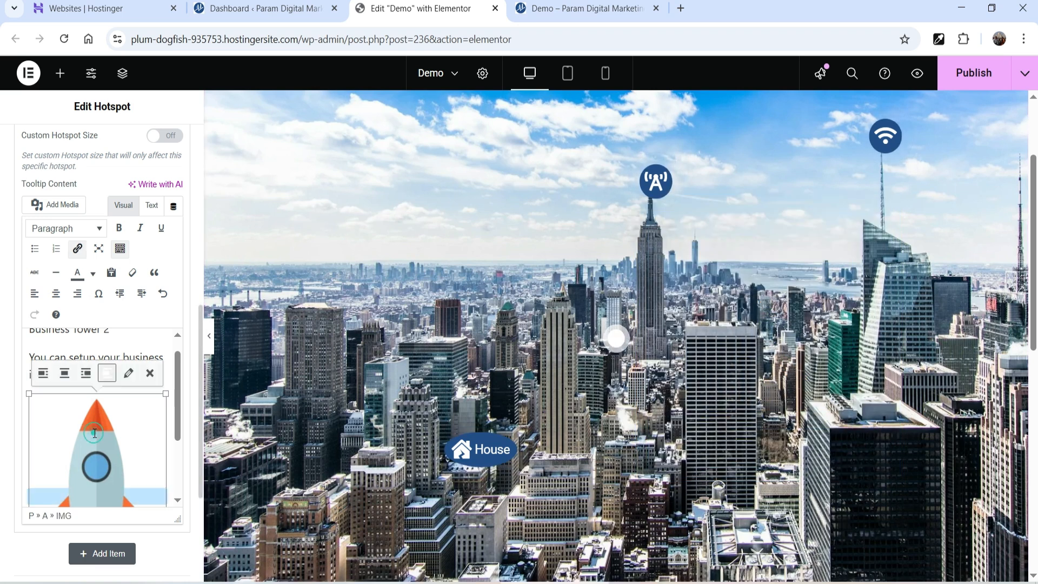
left_click(129, 374)
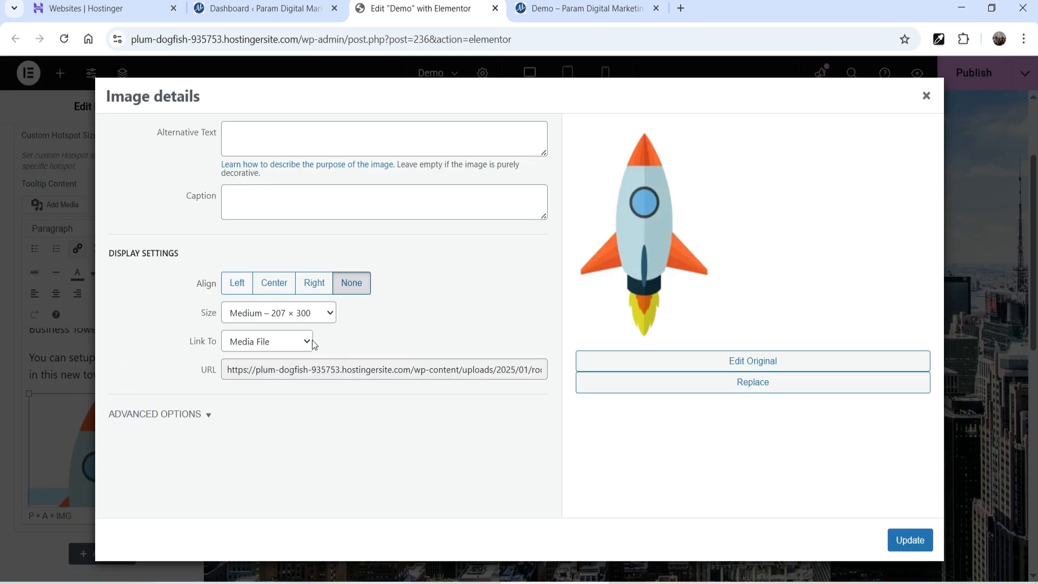
left_click(295, 316)
left_click(418, 335)
left_click(282, 314)
left_click(280, 387)
double_click(238, 353)
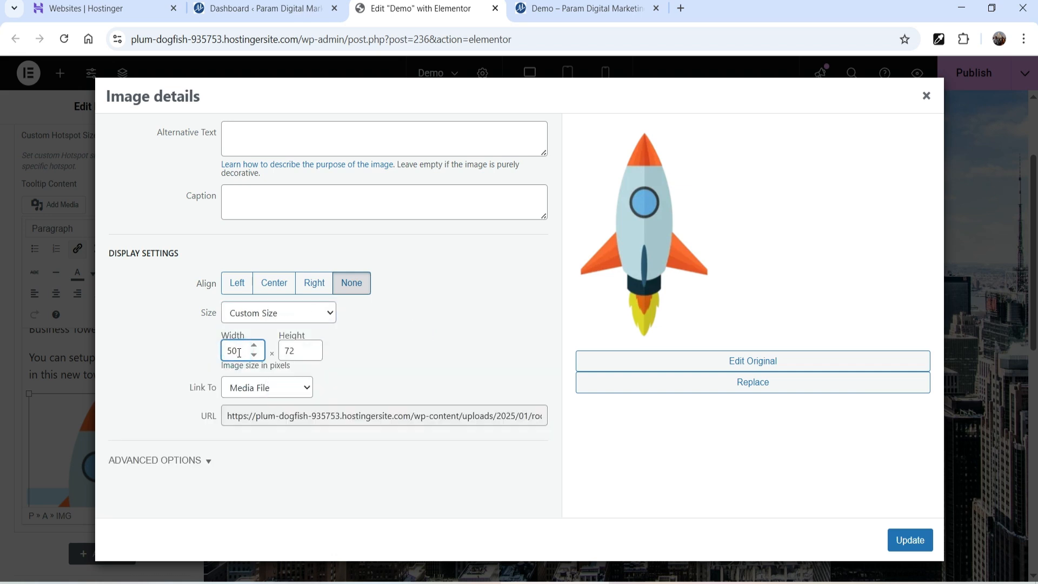
left_click(900, 540)
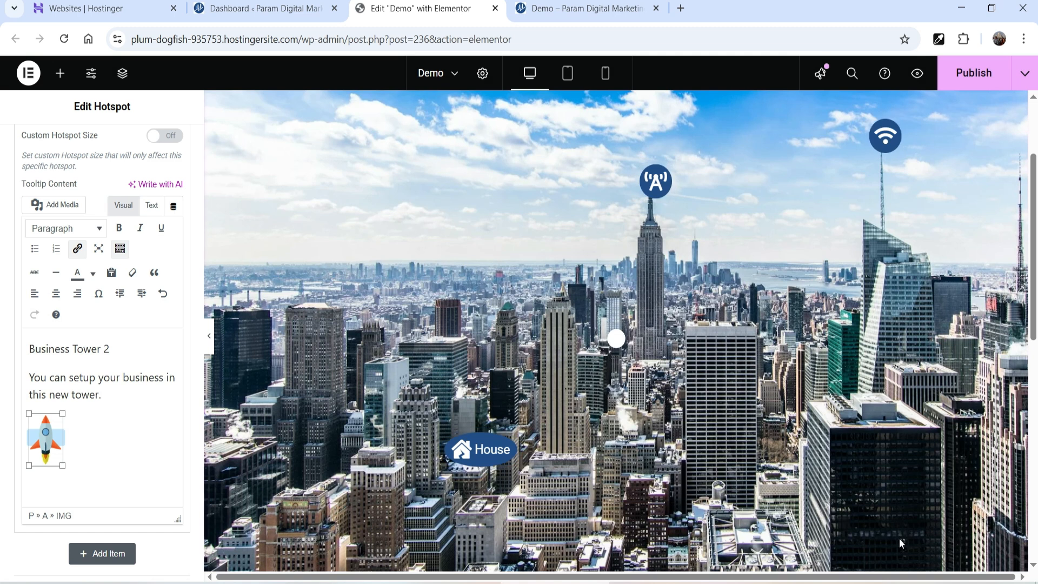
left_click(617, 340)
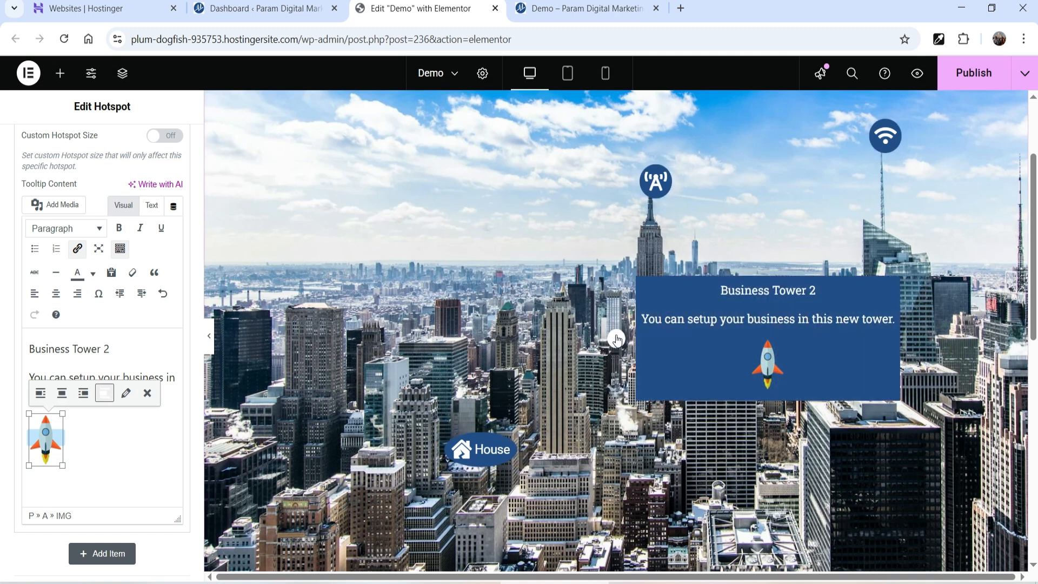
- Turn on Custom Tooltip Properties for Item #4 with a 200 px minimum width and text wrap
scroll(115, 205, "up", 3)
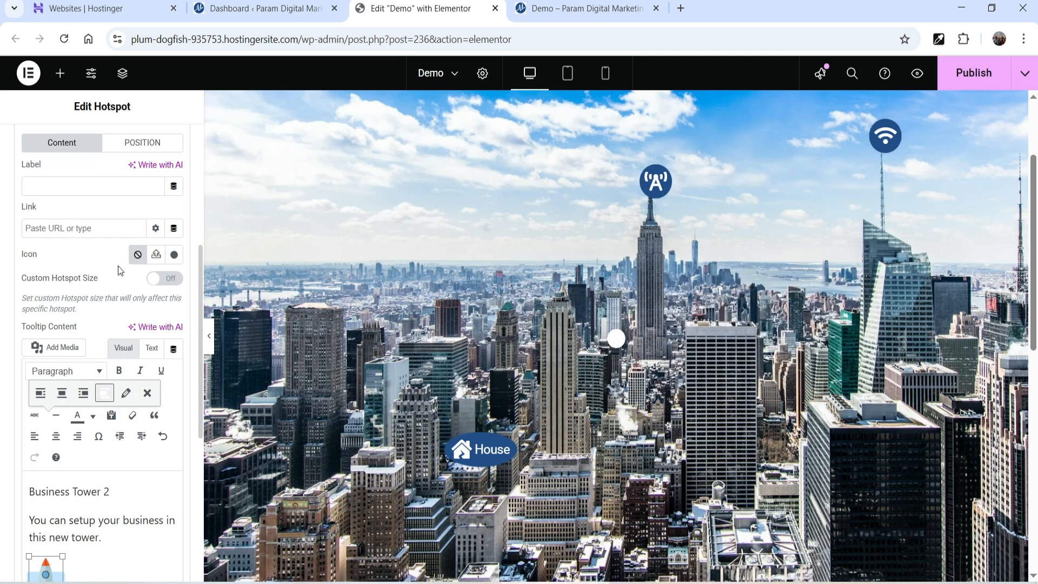
scroll(112, 355, "down", 3)
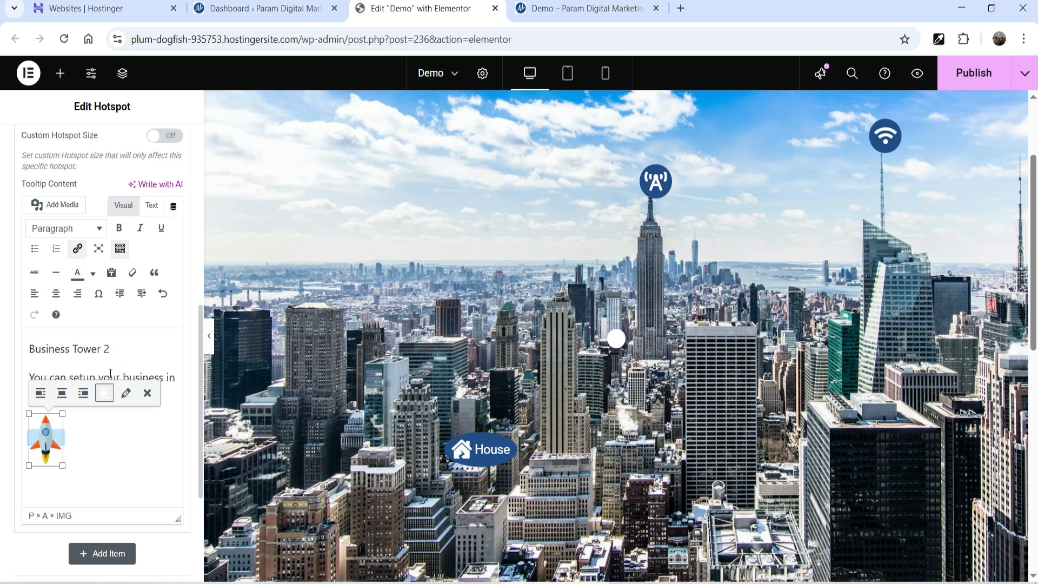
scroll(81, 192, "up", 1)
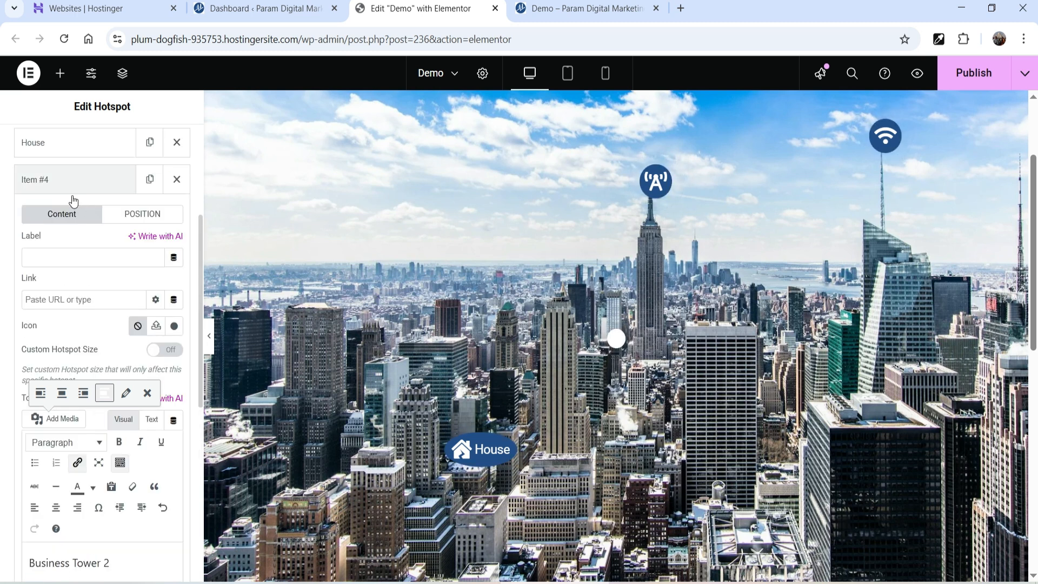
left_click(139, 218)
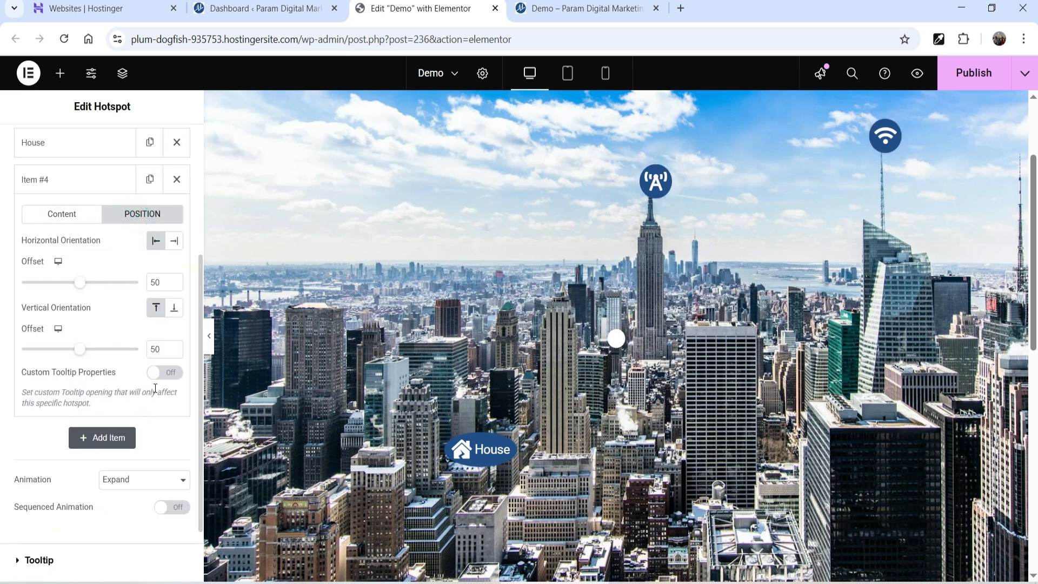
left_click(168, 374)
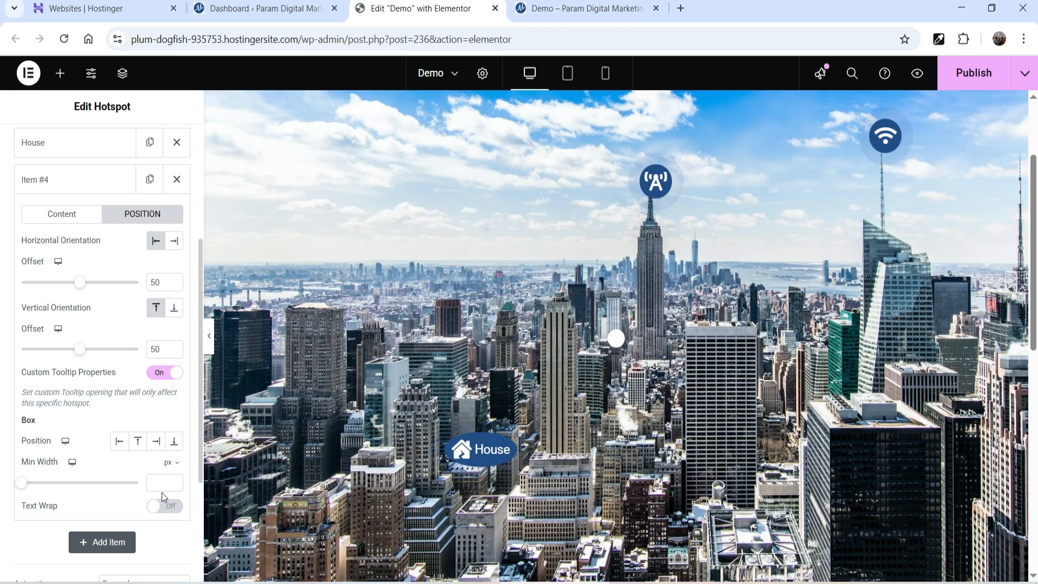
left_click(620, 342)
- Give the fourth hotspot the Building icon from the Icon Library
mouse_move(614, 346)
left_click(49, 215)
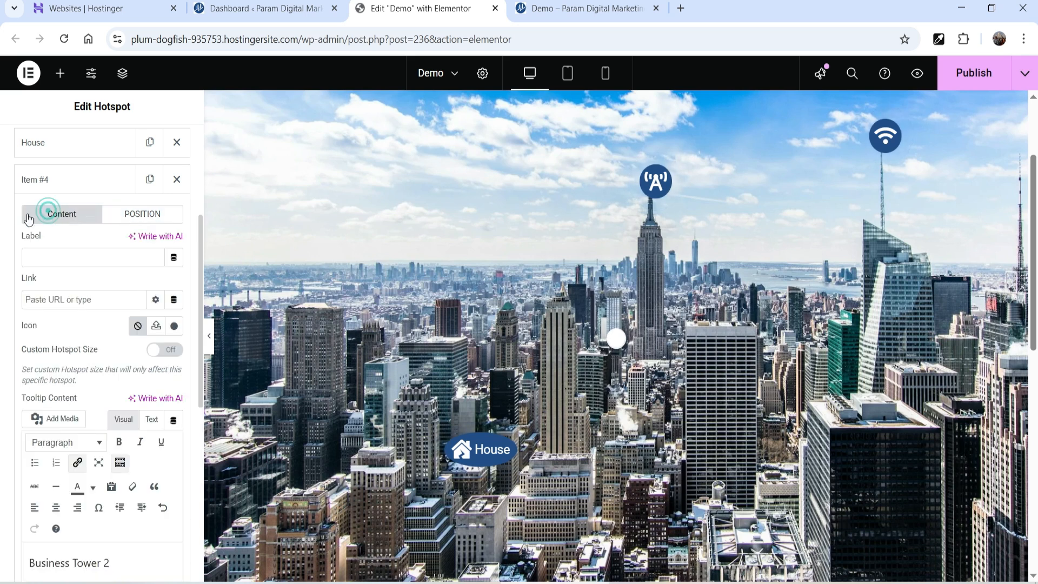
left_click(174, 328)
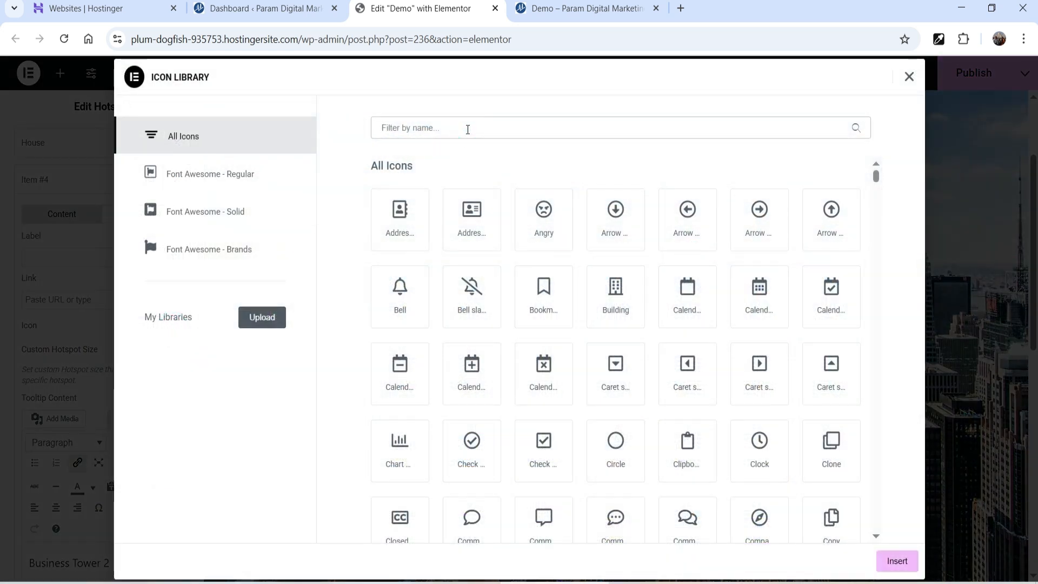
type("buil")
left_click(478, 227)
left_click(897, 561)
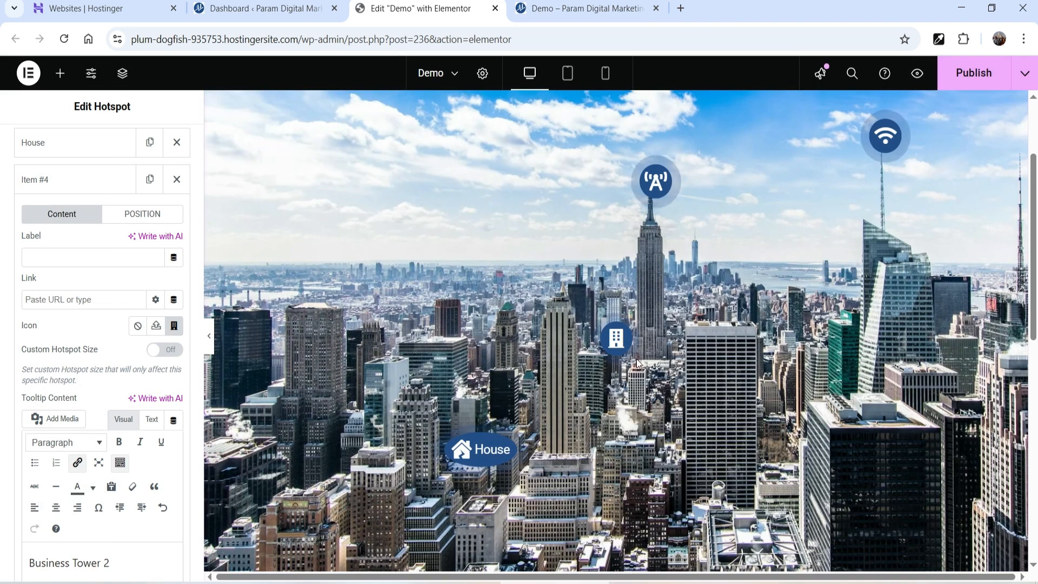
- Place the building hotspot at horizontal offset 77 and vertical offset 75 over the lower-right tower
left_click(143, 222)
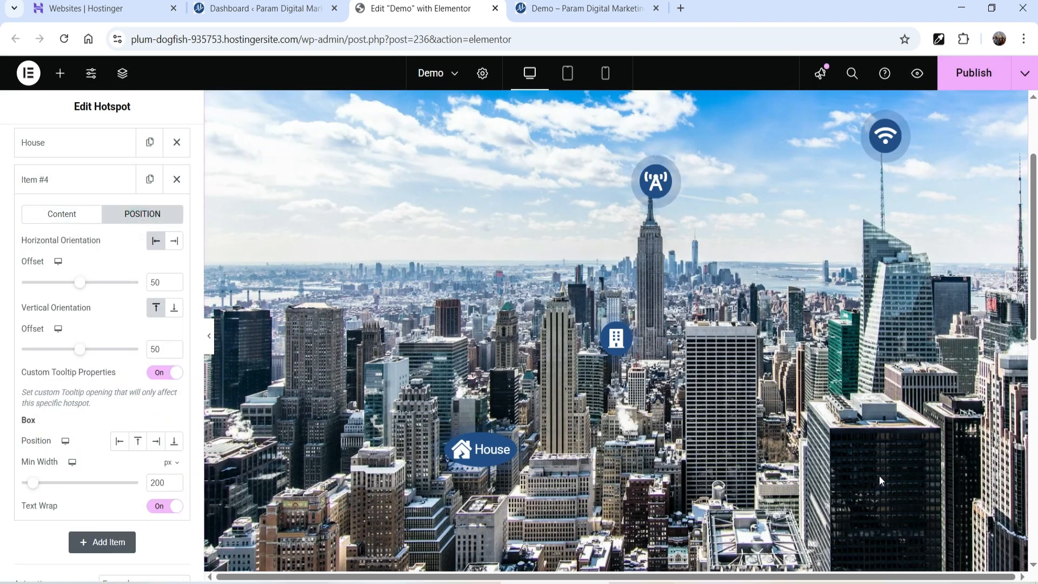
left_click_drag(85, 286, 111, 285)
left_click_drag(82, 354, 106, 357)
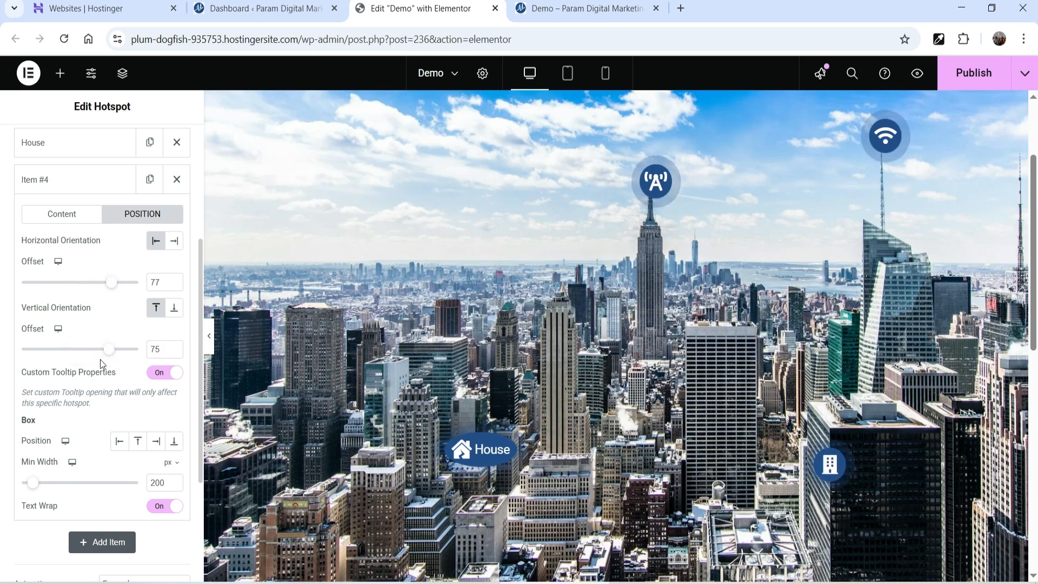
left_click(829, 480)
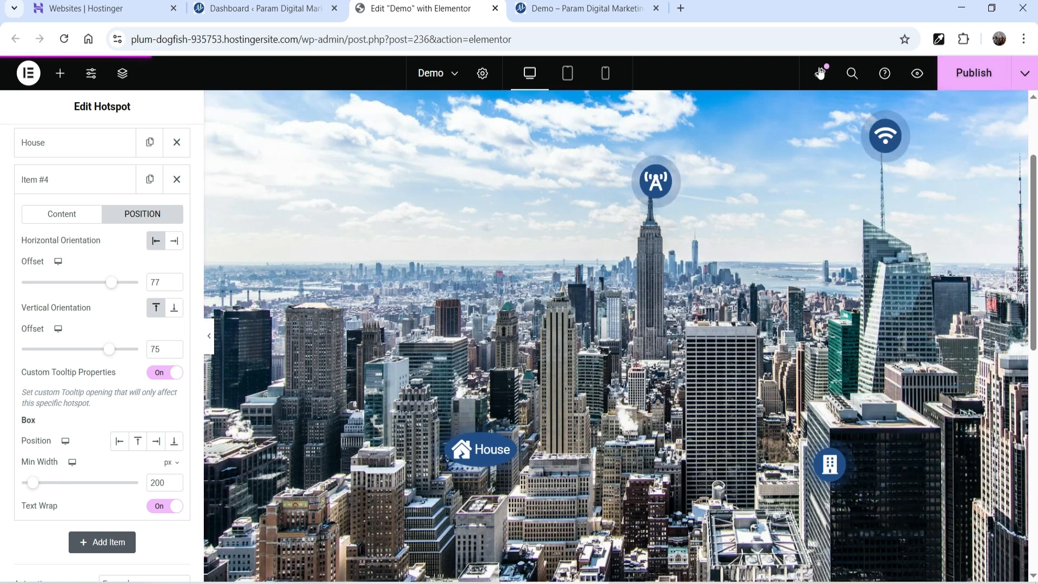
left_click(658, 7)
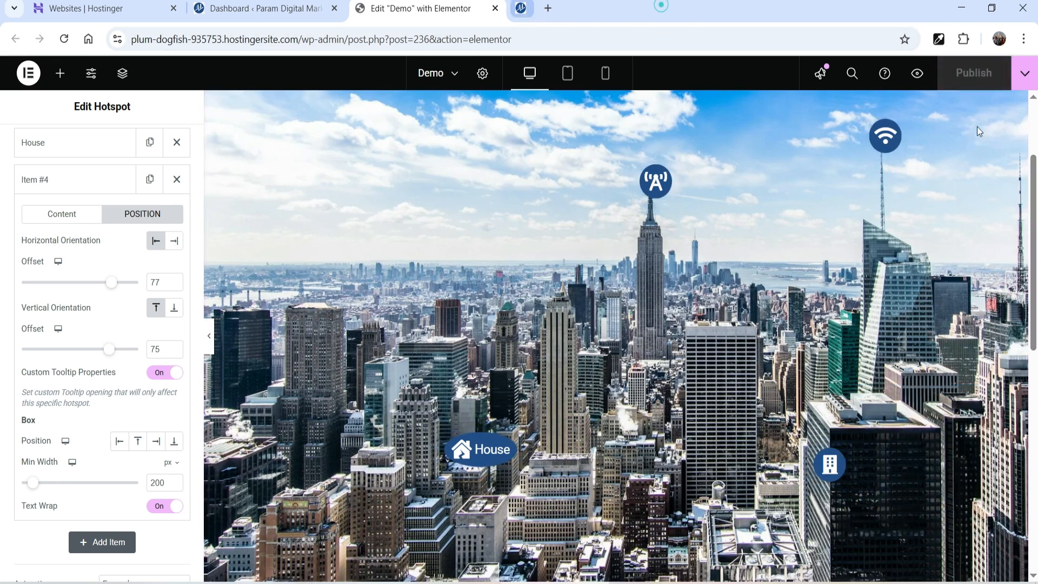
- View the published Demo page in a new tab and check its hotspot tooltips before returning to the editor
left_click(1025, 73)
left_click(981, 181)
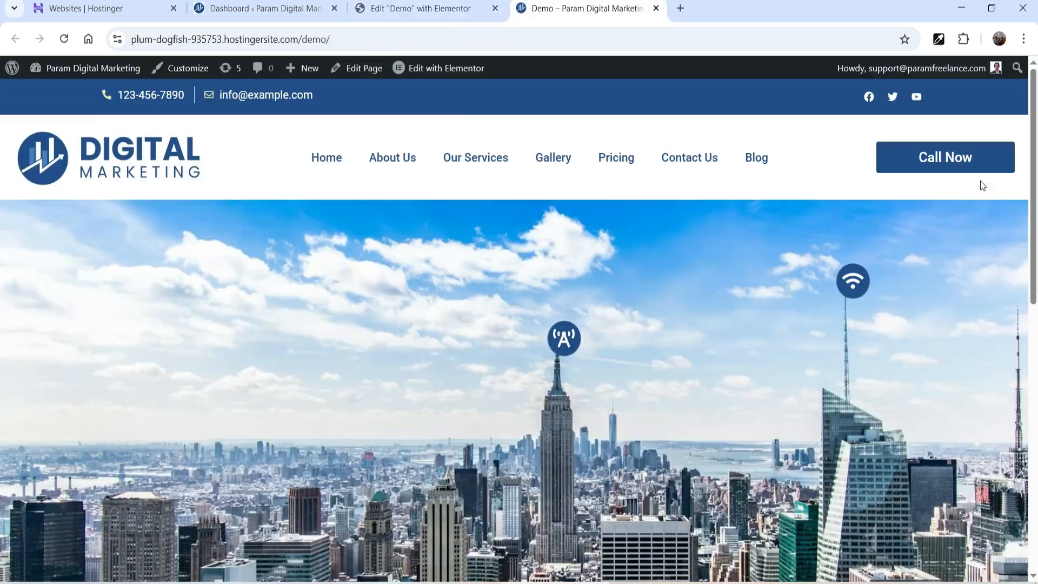
scroll(574, 201, "down", 2)
mouse_move(574, 202)
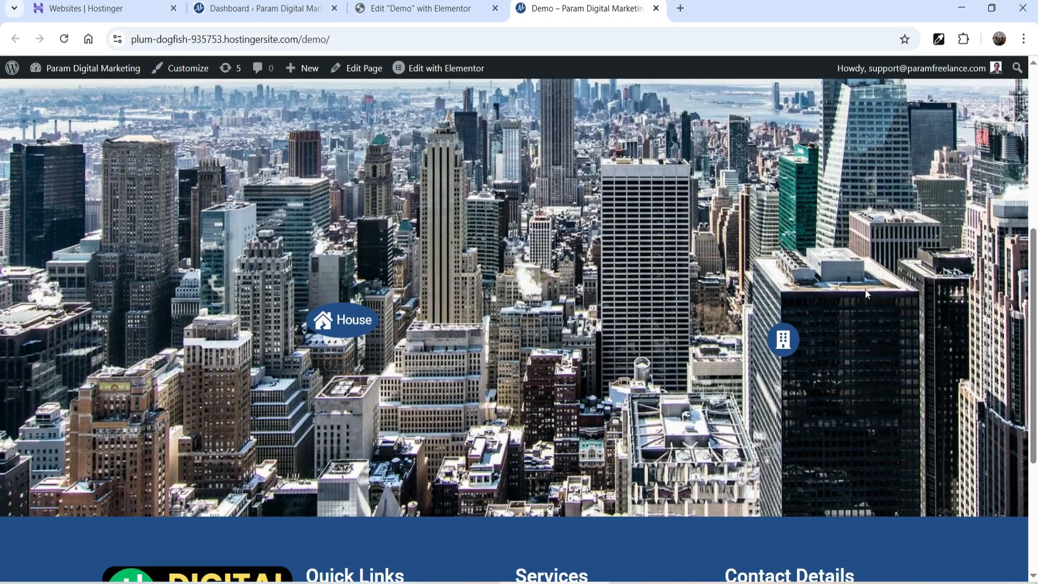
scroll(852, 141, "down", 4)
mouse_move(774, 346)
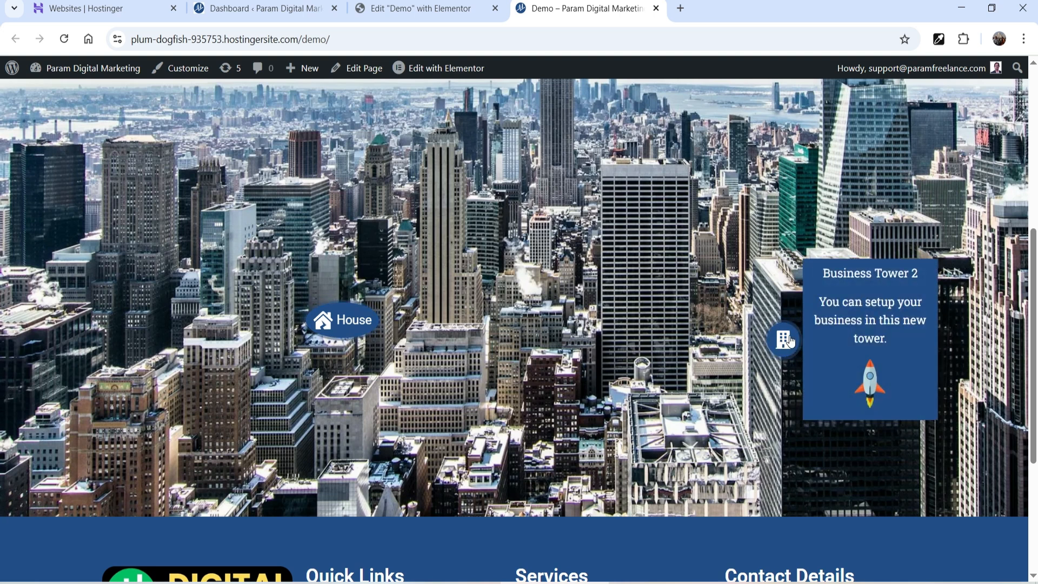
mouse_move(339, 330)
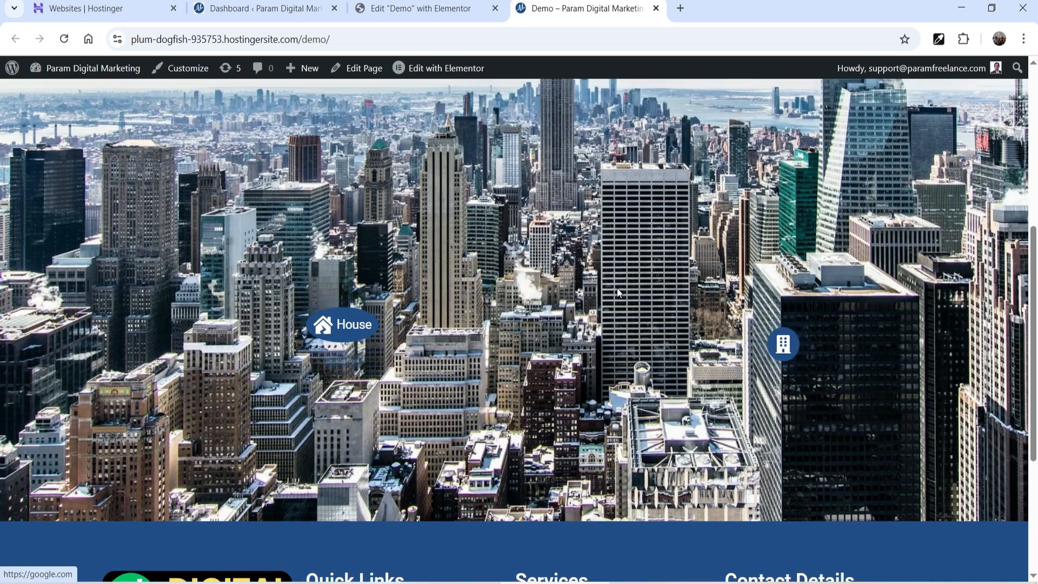
scroll(346, 357, "up", 10)
left_click(420, 8)
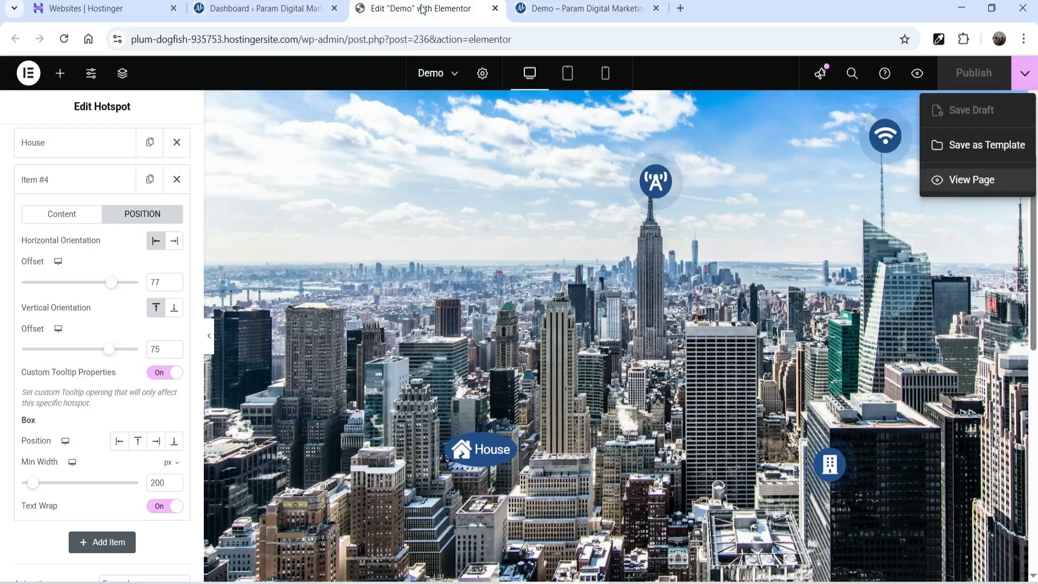
- Switch the editor preview to the mobile layout
left_click(606, 78)
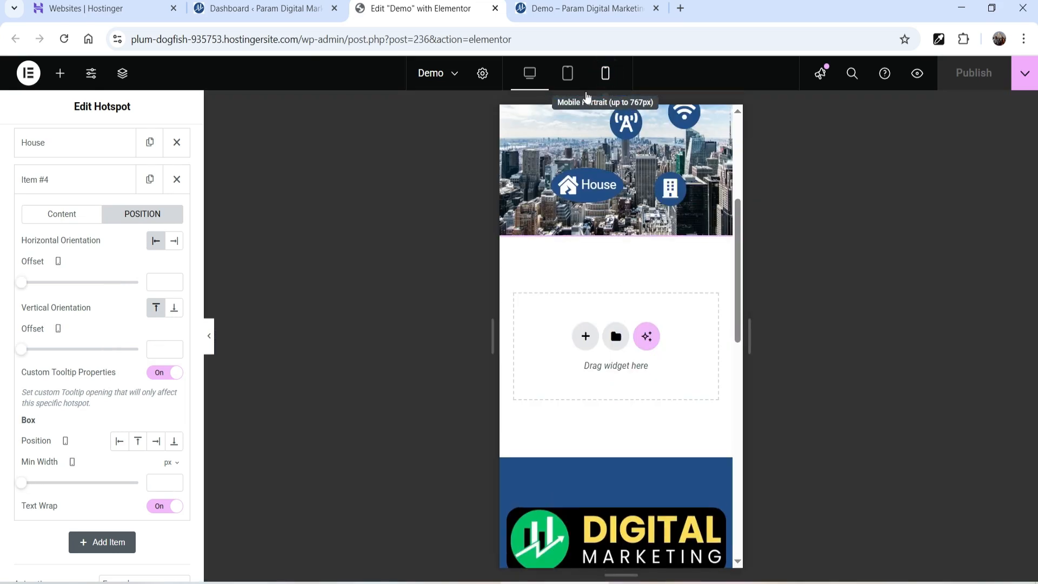
scroll(663, 336, "up", 5)
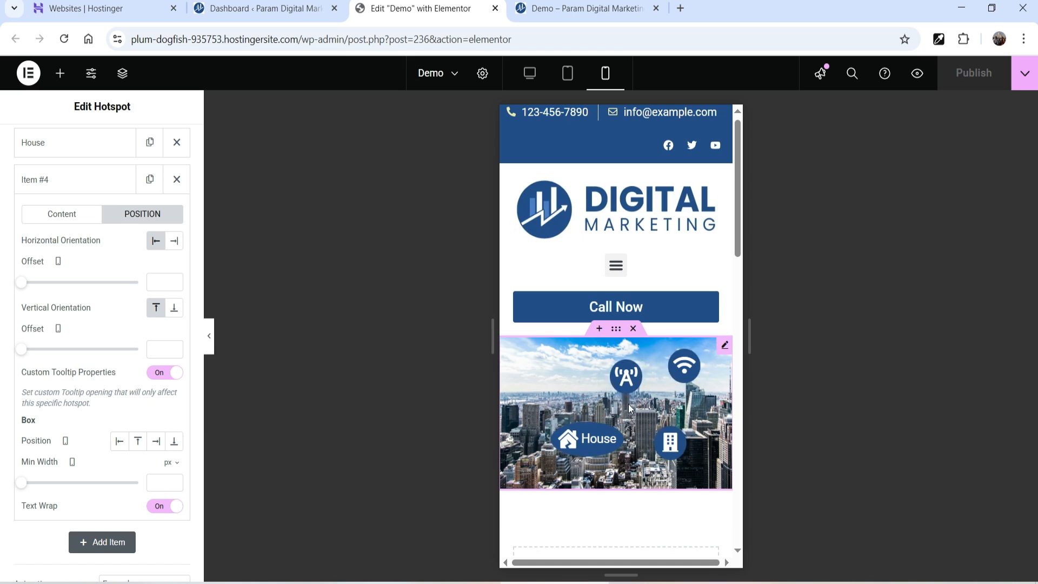
mouse_move(627, 384)
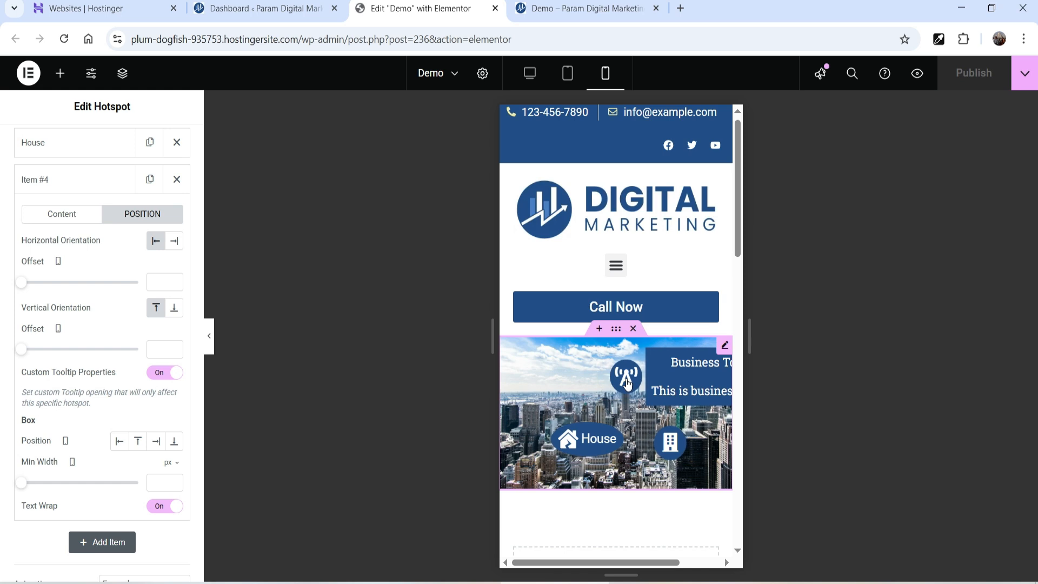
scroll(65, 162, "up", 3)
- Give Item #1 custom tooltip properties with Box Position set to Top
left_click(74, 201)
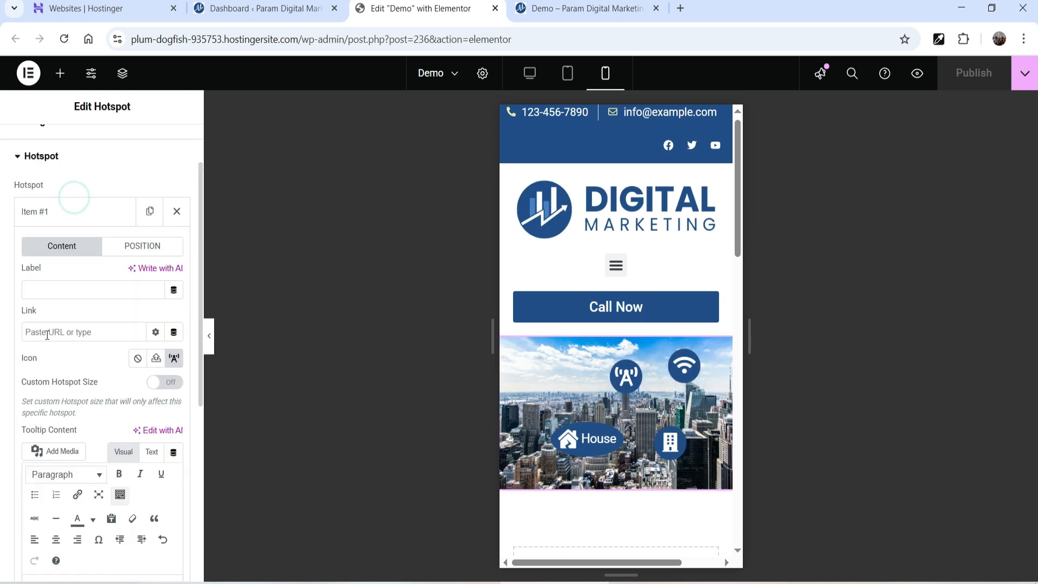
left_click(143, 247)
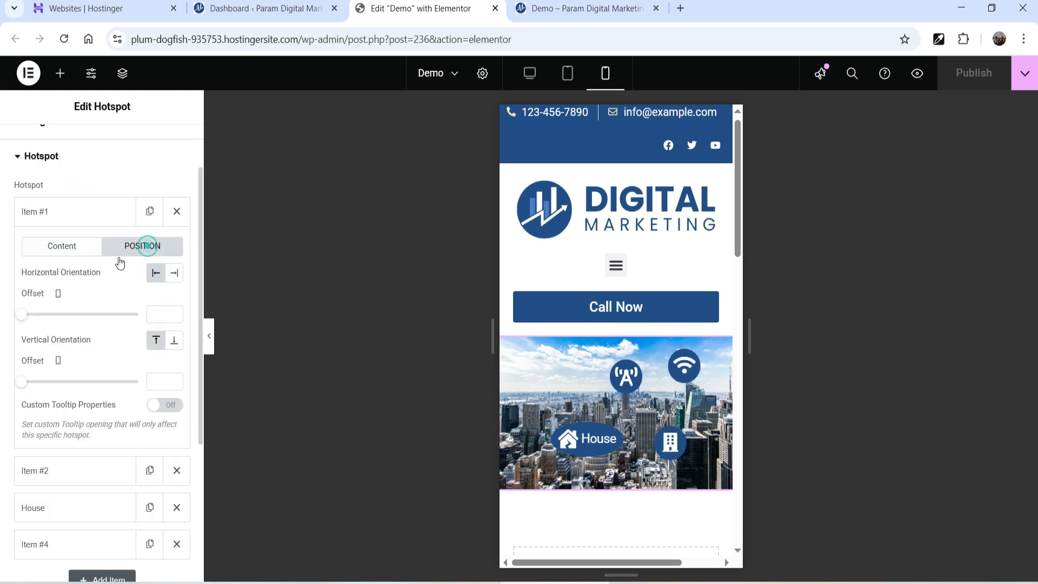
left_click(157, 409)
left_click(138, 474)
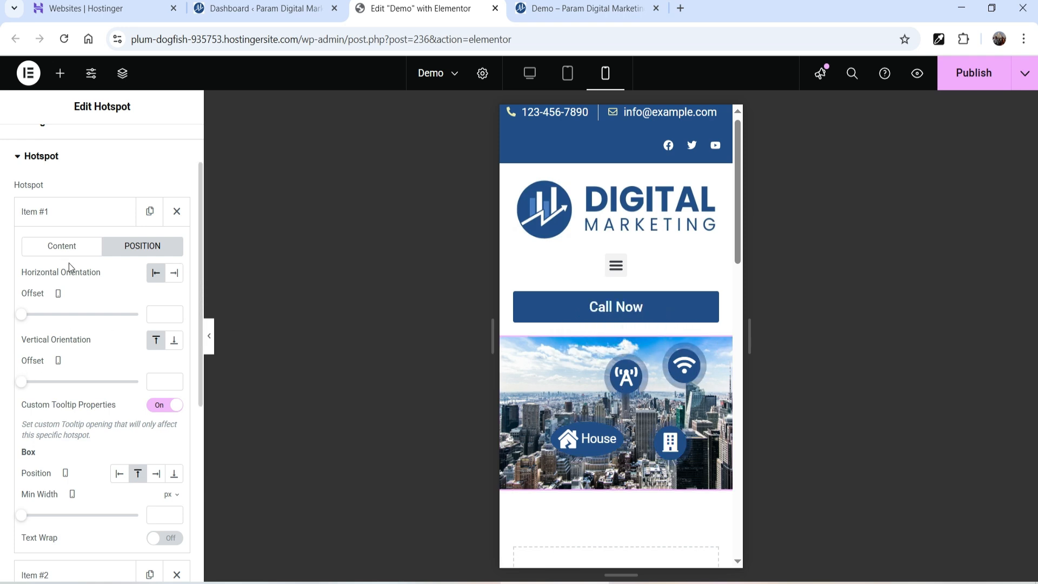
scroll(81, 195, "up", 2)
left_click(99, 145)
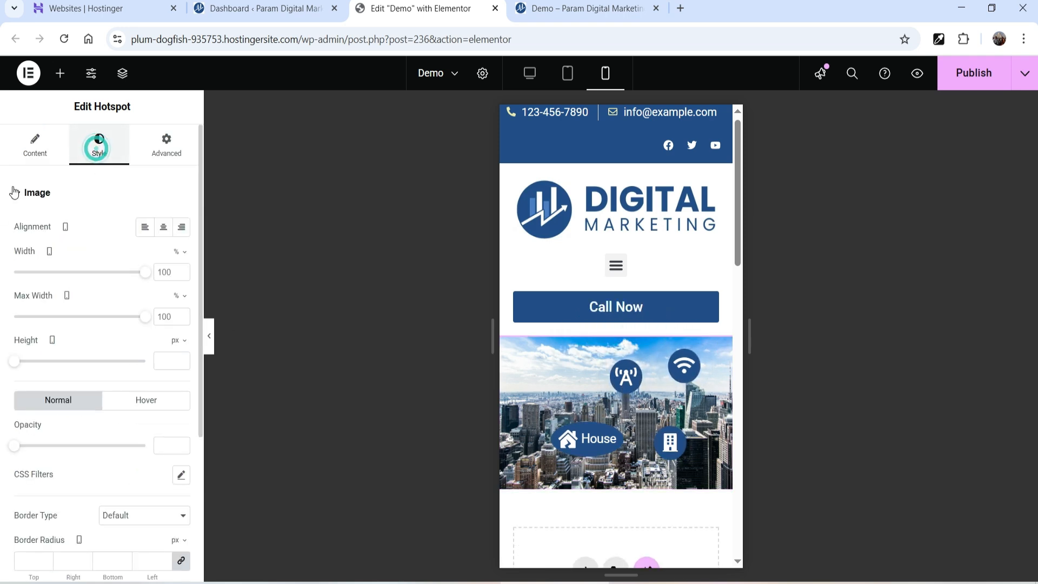
- Set the hotspot icon Size to 15 px in Style > Hotspot
scroll(119, 378, "down", 4)
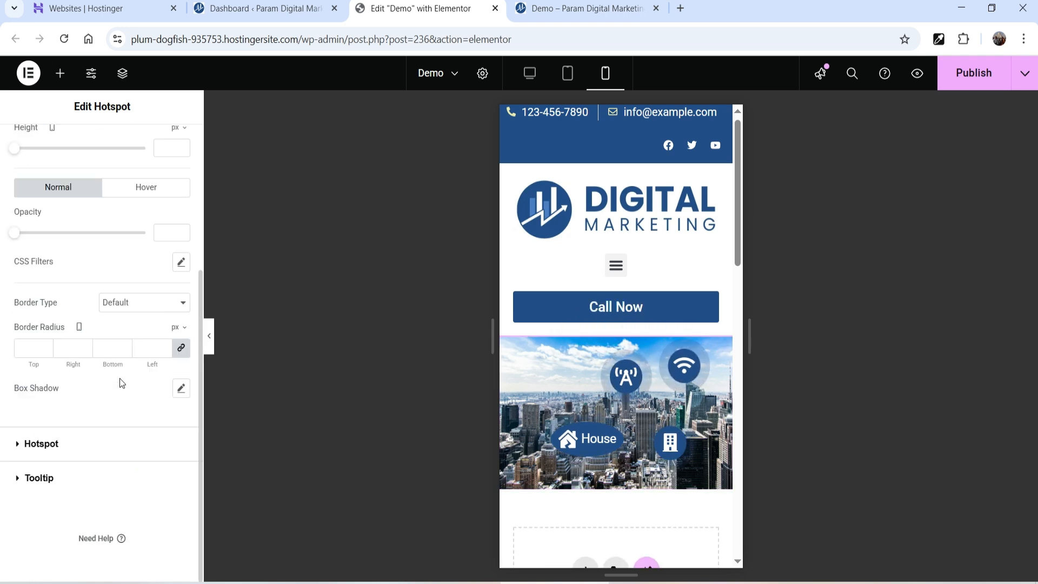
left_click(56, 445)
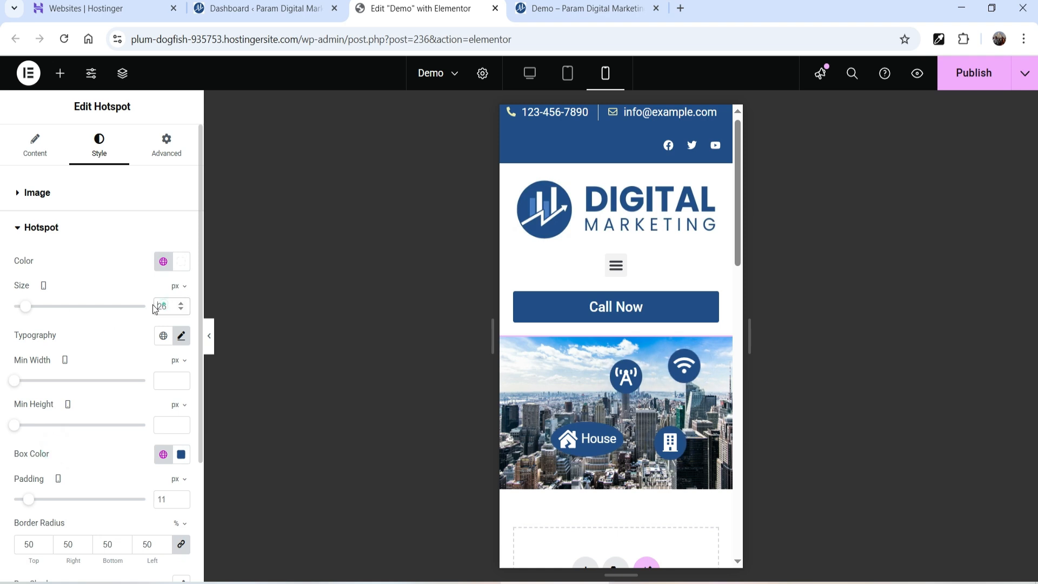
type("15")
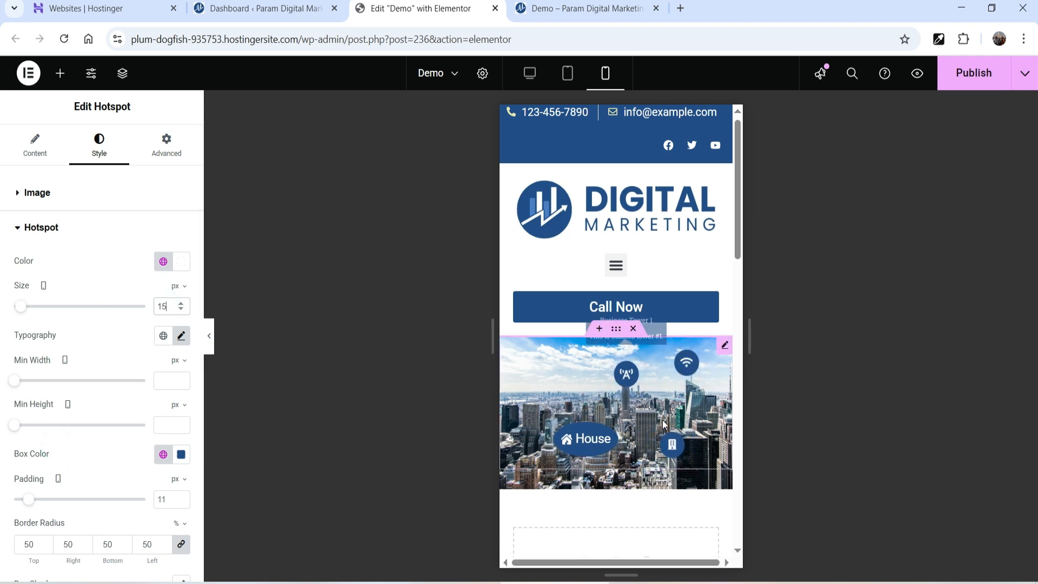
- Check the Business Tower 1, Telecommunication center and building tooltips with the panel collapsed
left_click(209, 336)
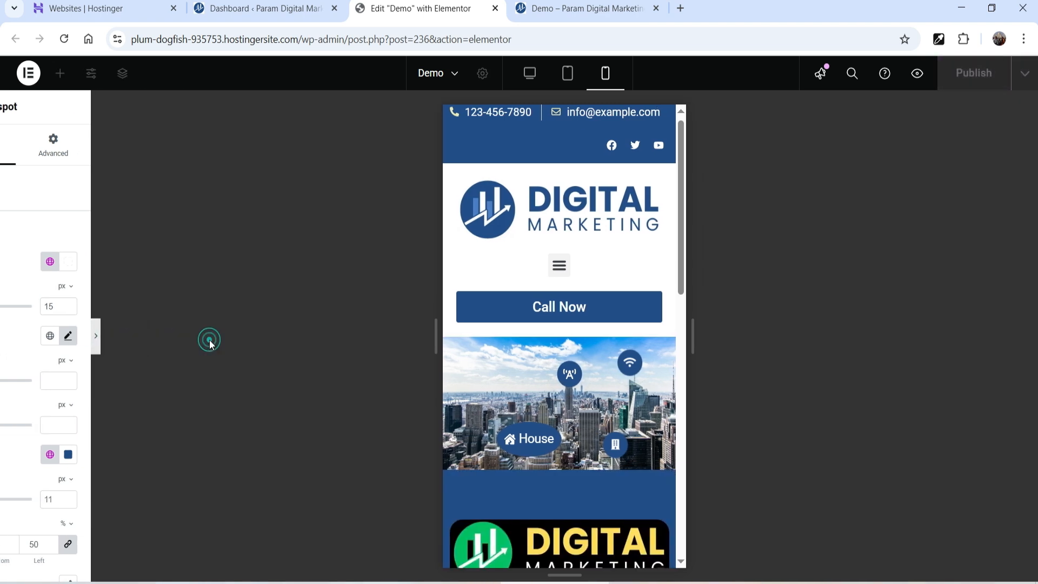
left_click(522, 377)
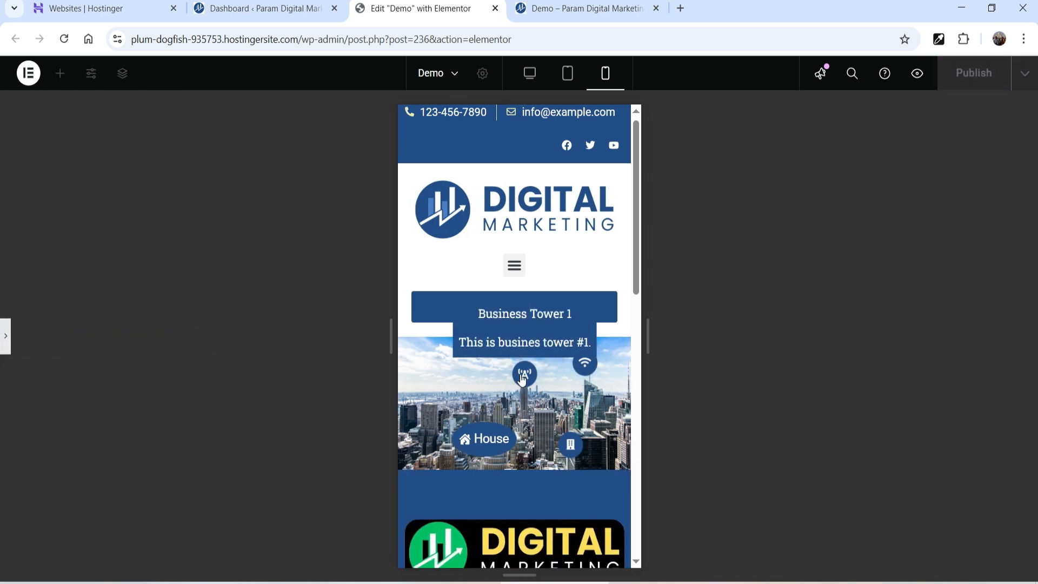
left_click(593, 366)
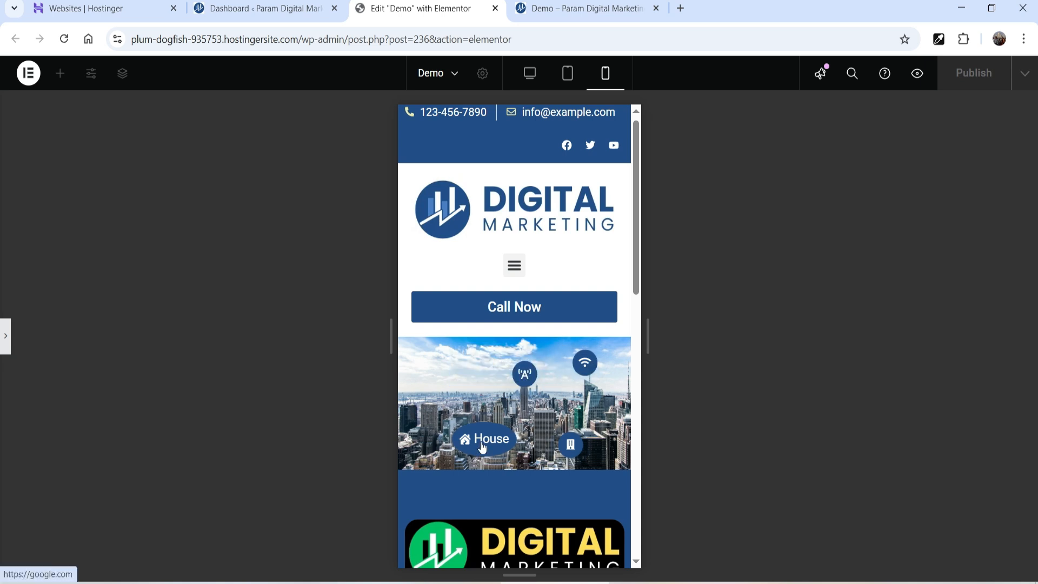
left_click(571, 446)
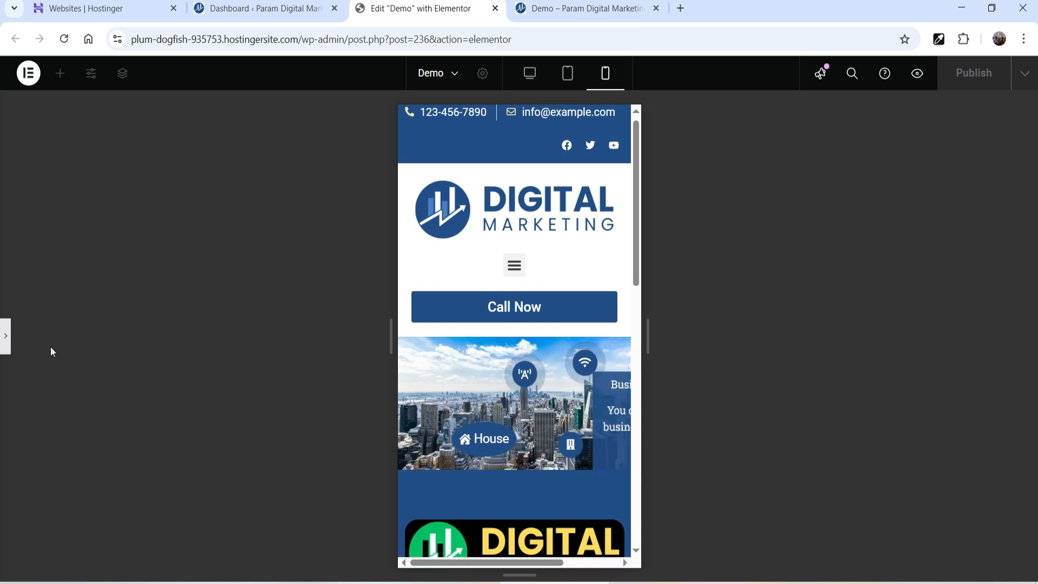
left_click(7, 336)
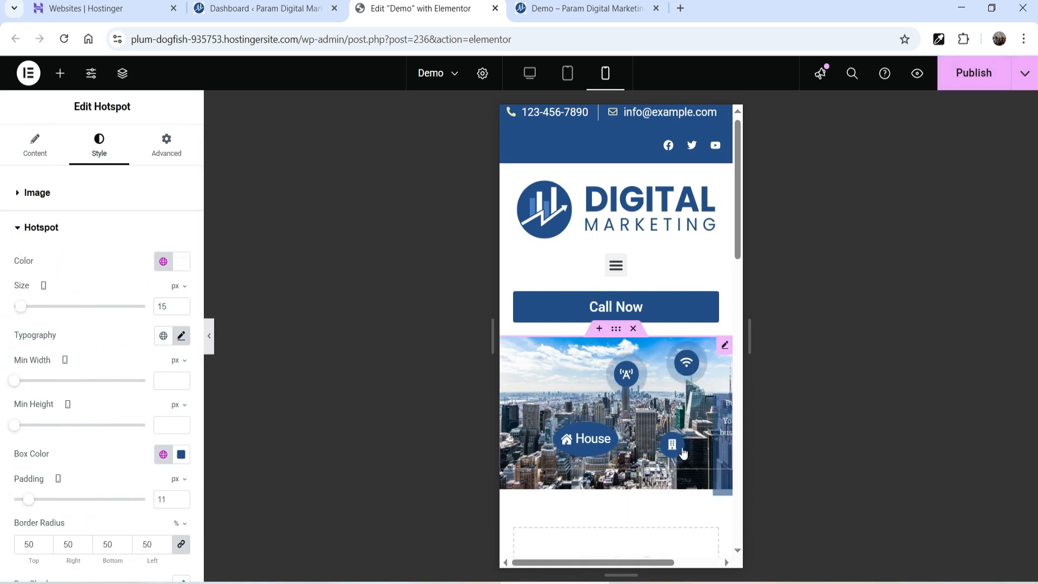
left_click(35, 147)
- Set Item #4's tooltip Box Position to Top on mobile
left_click(54, 145)
left_click(65, 182)
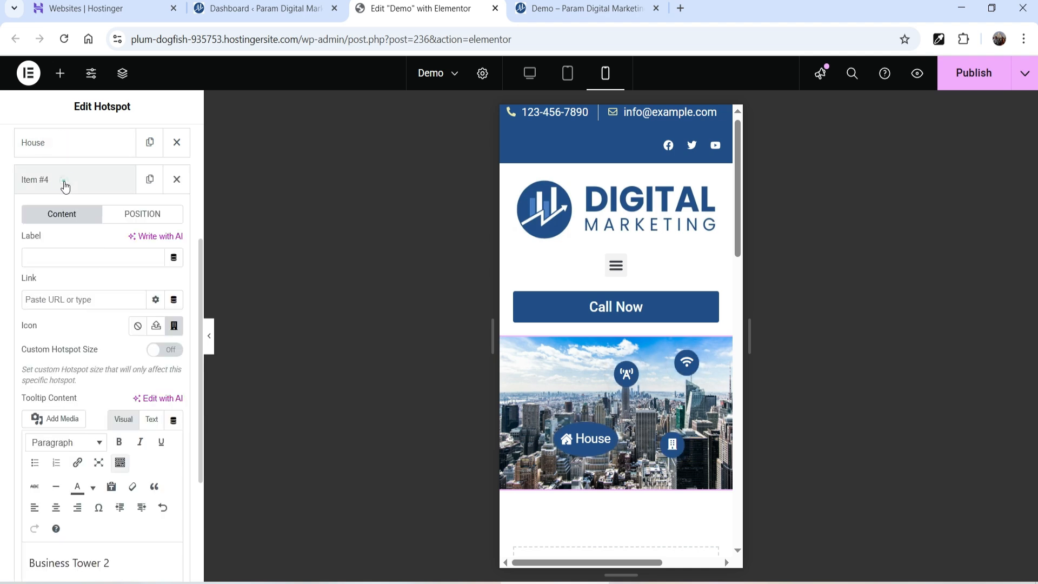
scroll(154, 375, "down", 3)
scroll(151, 346, "up", 3)
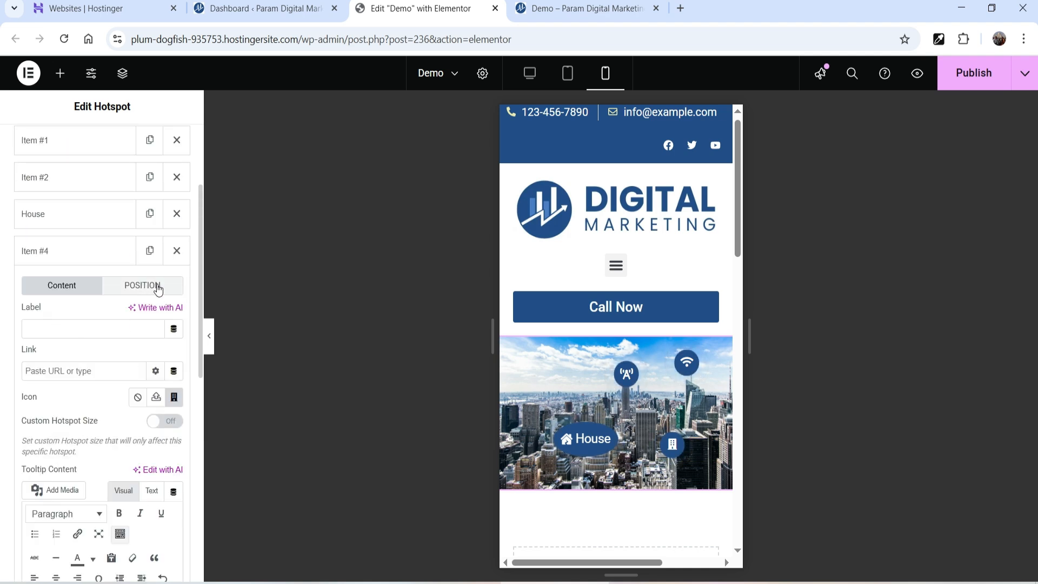
left_click(156, 288)
scroll(146, 346, "down", 5)
left_click(138, 254)
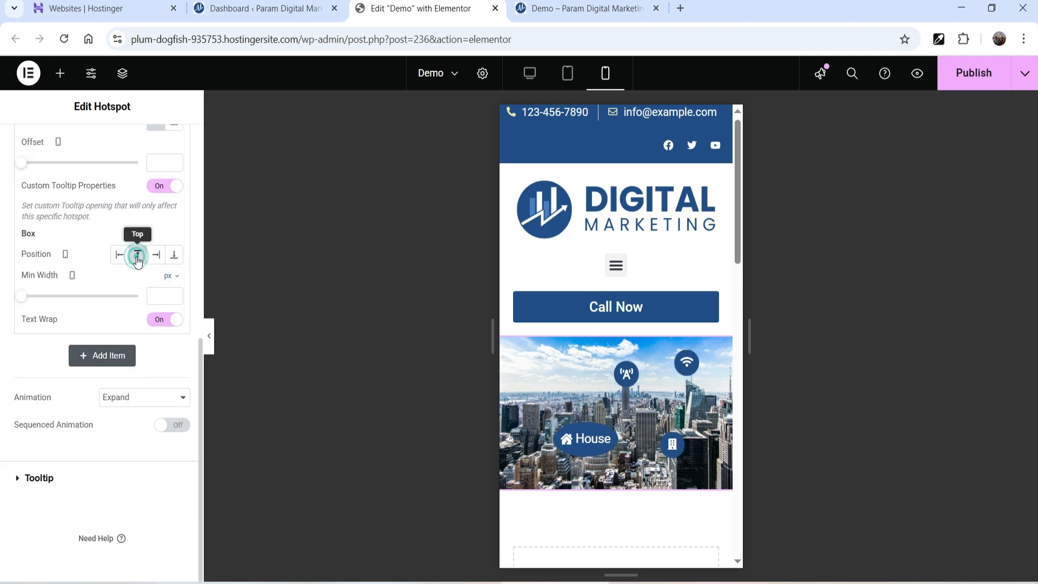
left_click(676, 452)
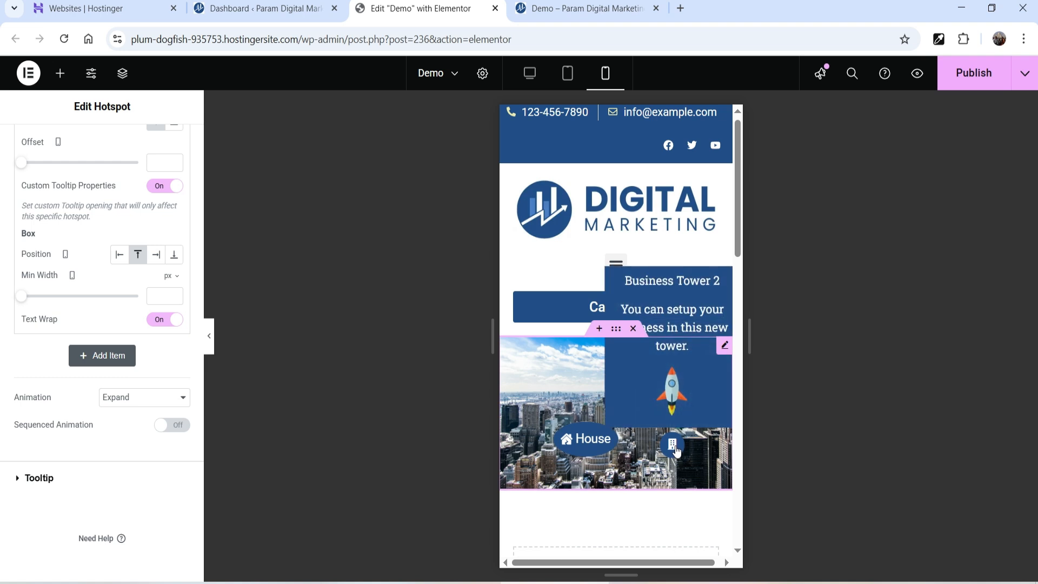
- Give the Business Tower 2 tooltip a 120 px minimum width, preview it, then view desktop
left_click(161, 297)
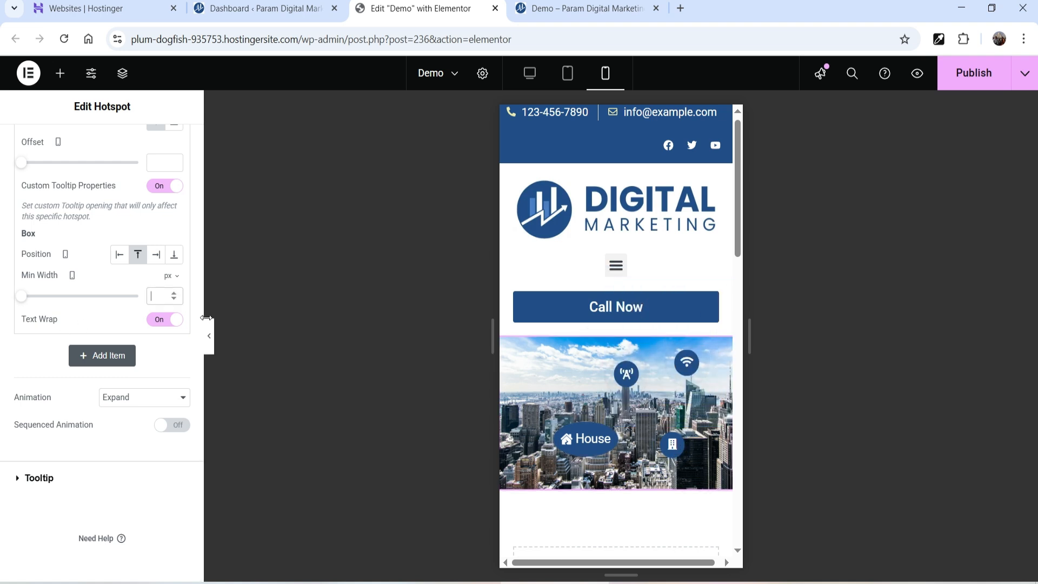
left_click(671, 443)
key("ctrl+p")
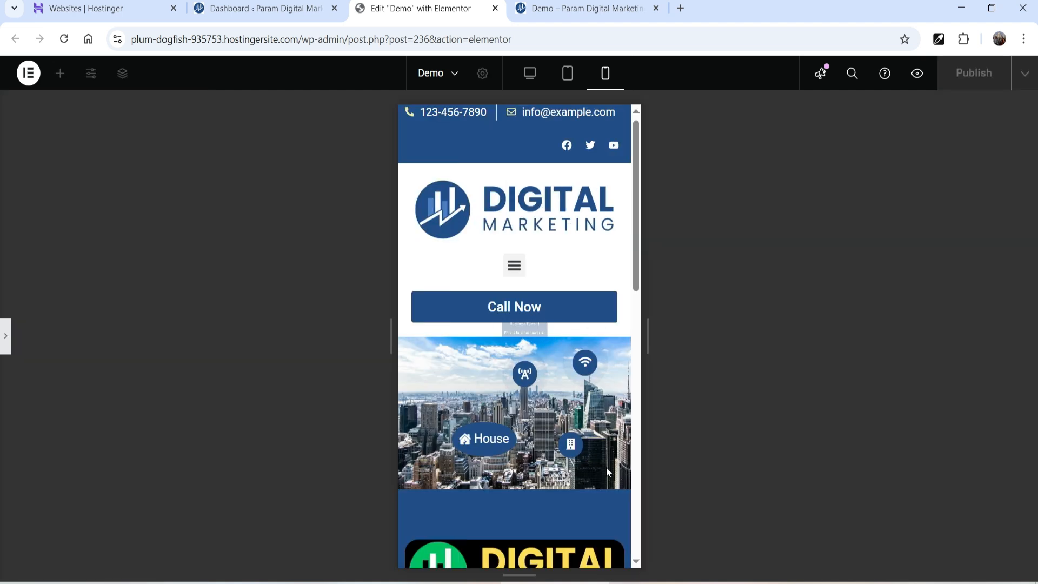
mouse_move(577, 447)
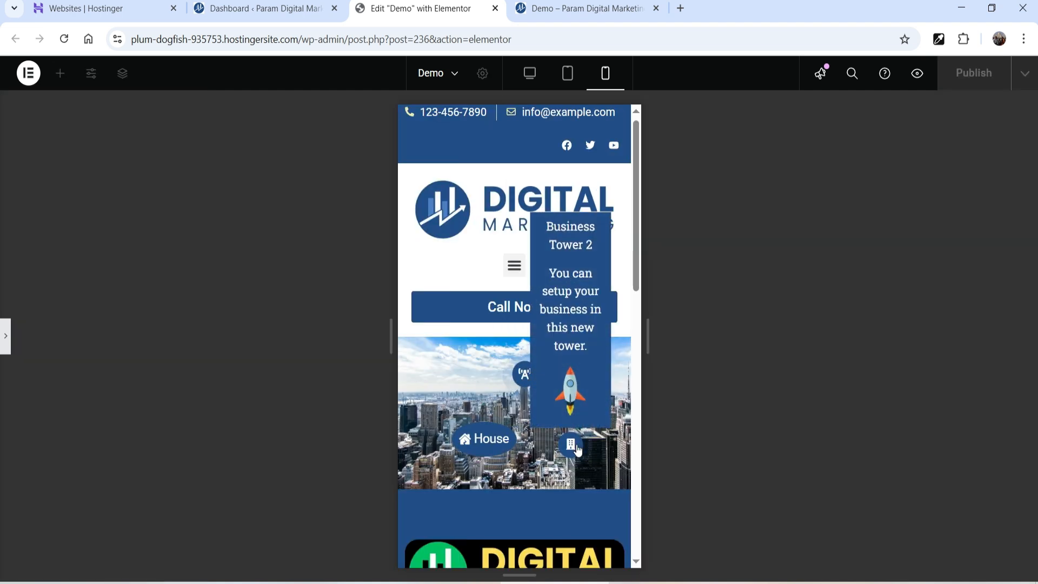
left_click(5, 336)
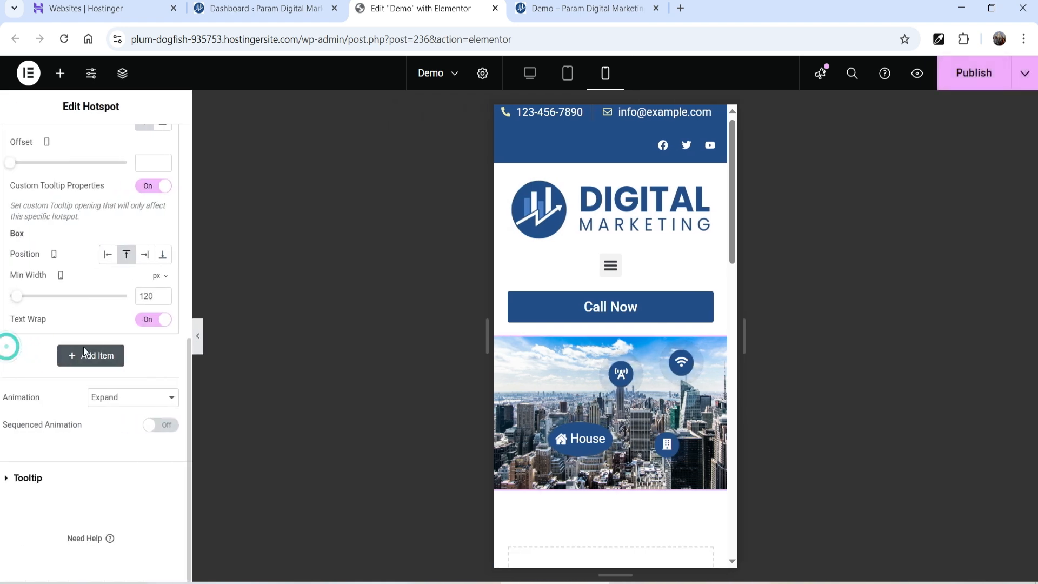
left_click(531, 80)
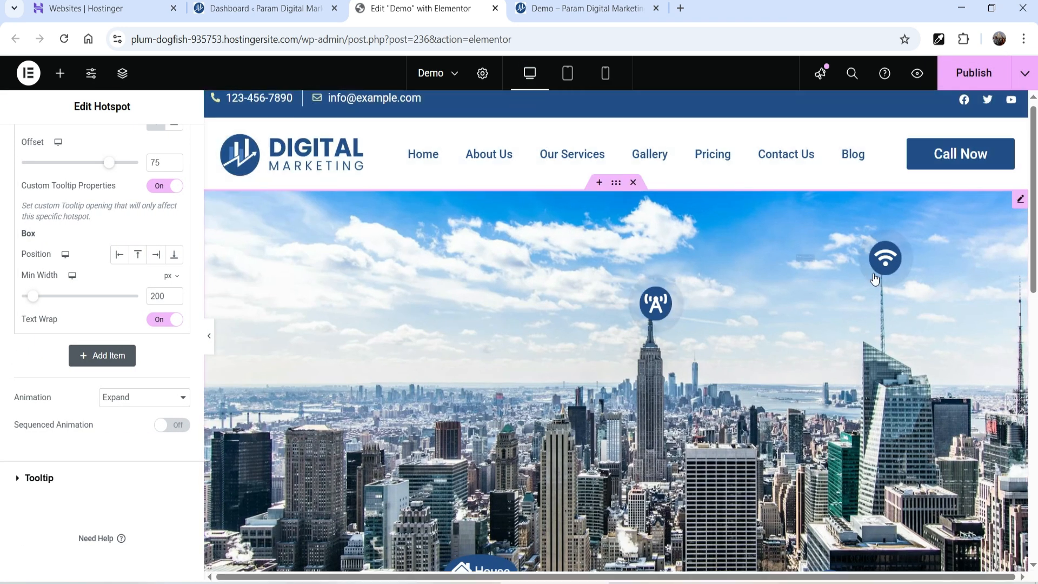
mouse_move(875, 277)
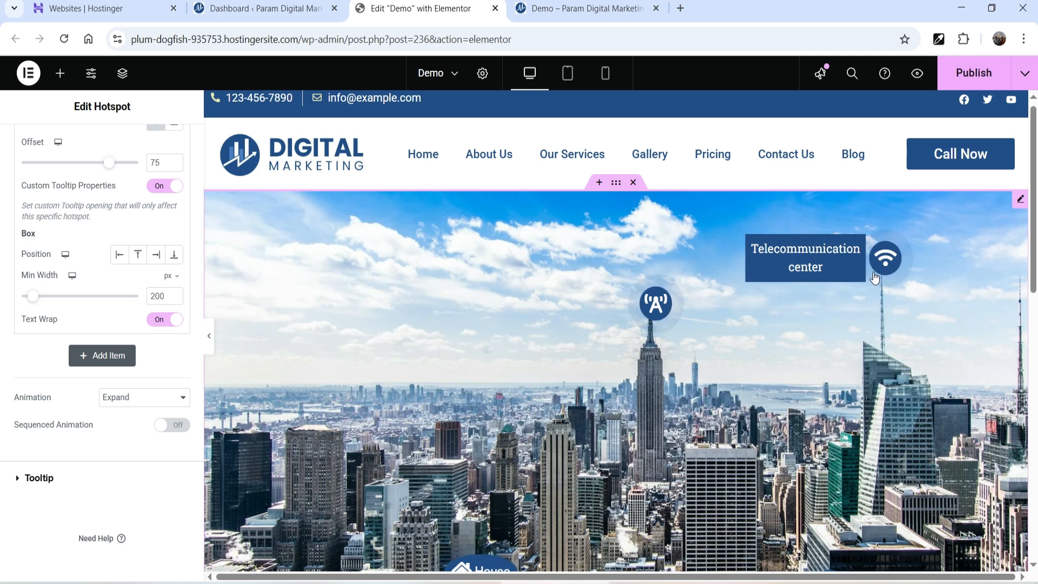
mouse_move(646, 313)
scroll(892, 281, "down", 4)
mouse_move(834, 379)
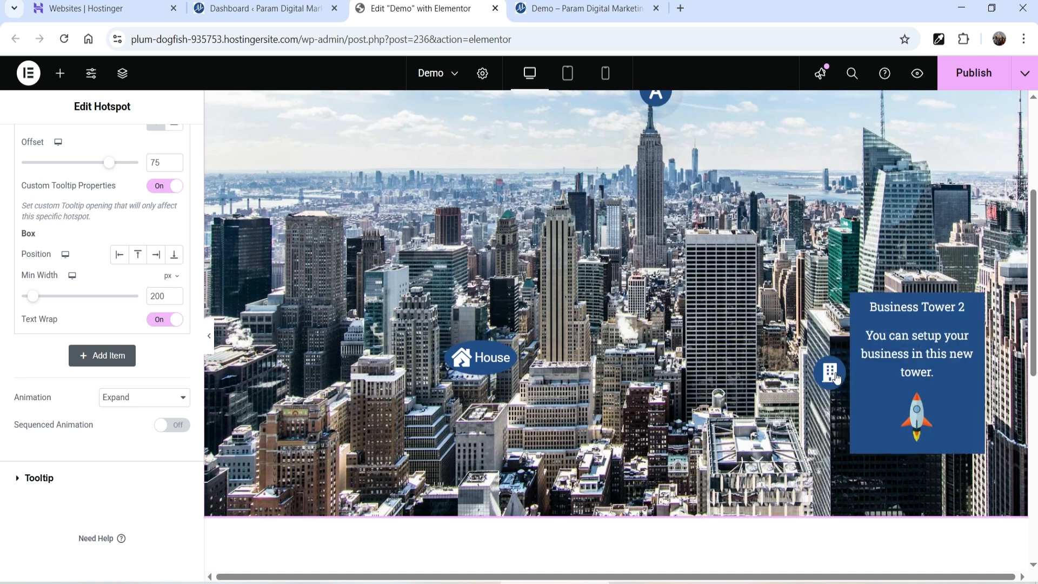
left_click(605, 76)
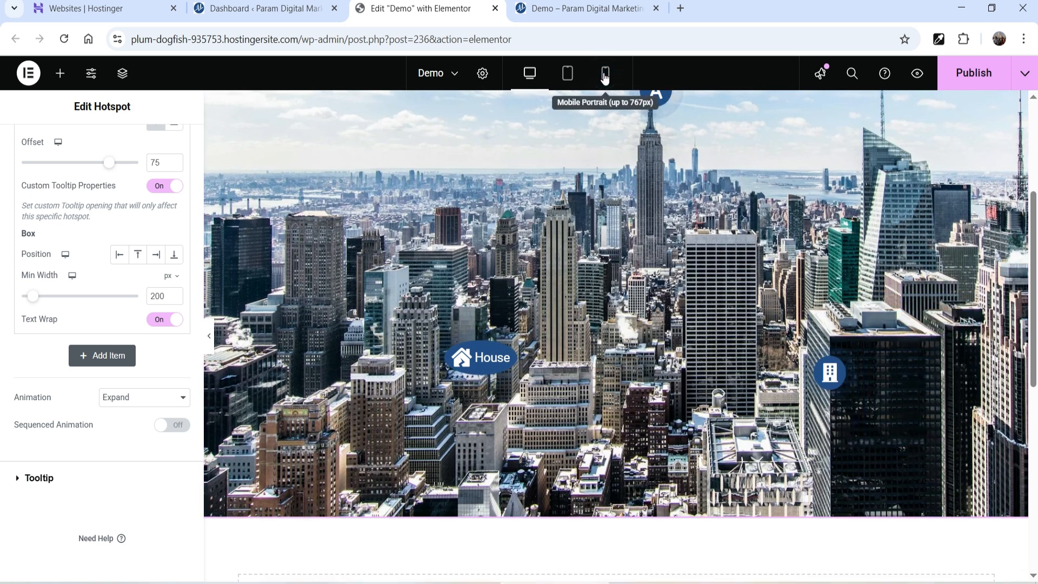
scroll(721, 290, "up", 6)
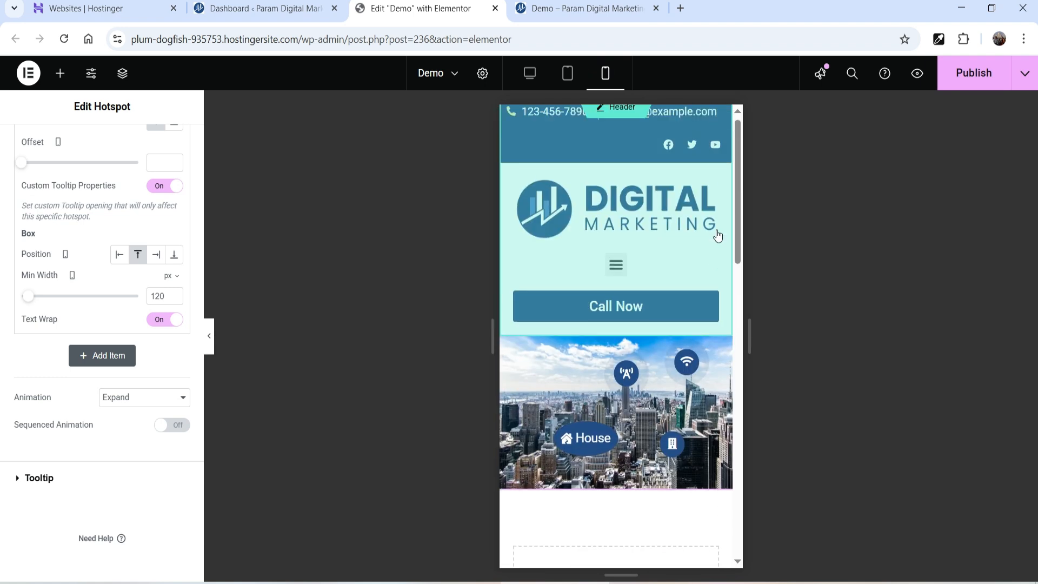
mouse_move(674, 447)
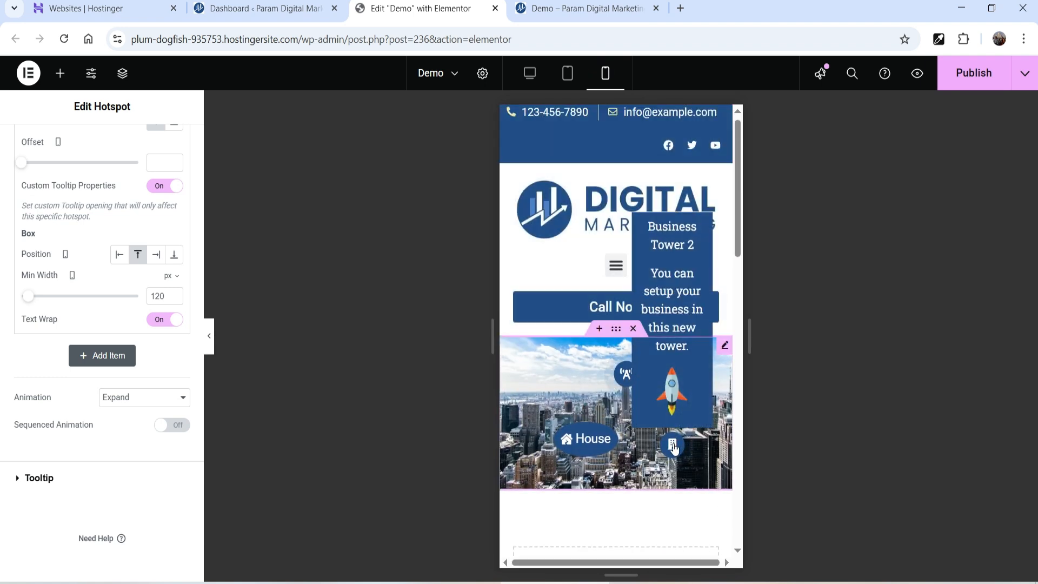